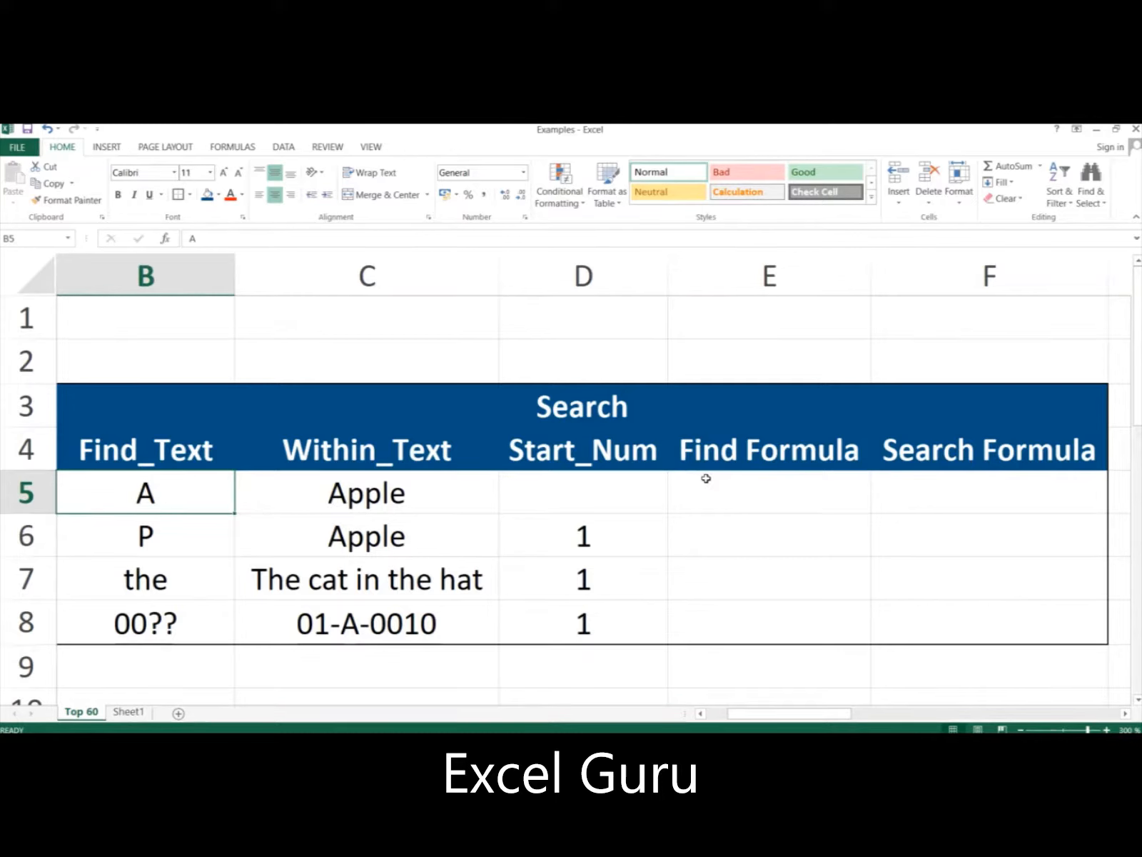
# Enter the formula =FIND(B5;C5) in cell E5, omitting the optional start number
pyautogui.press('Up')
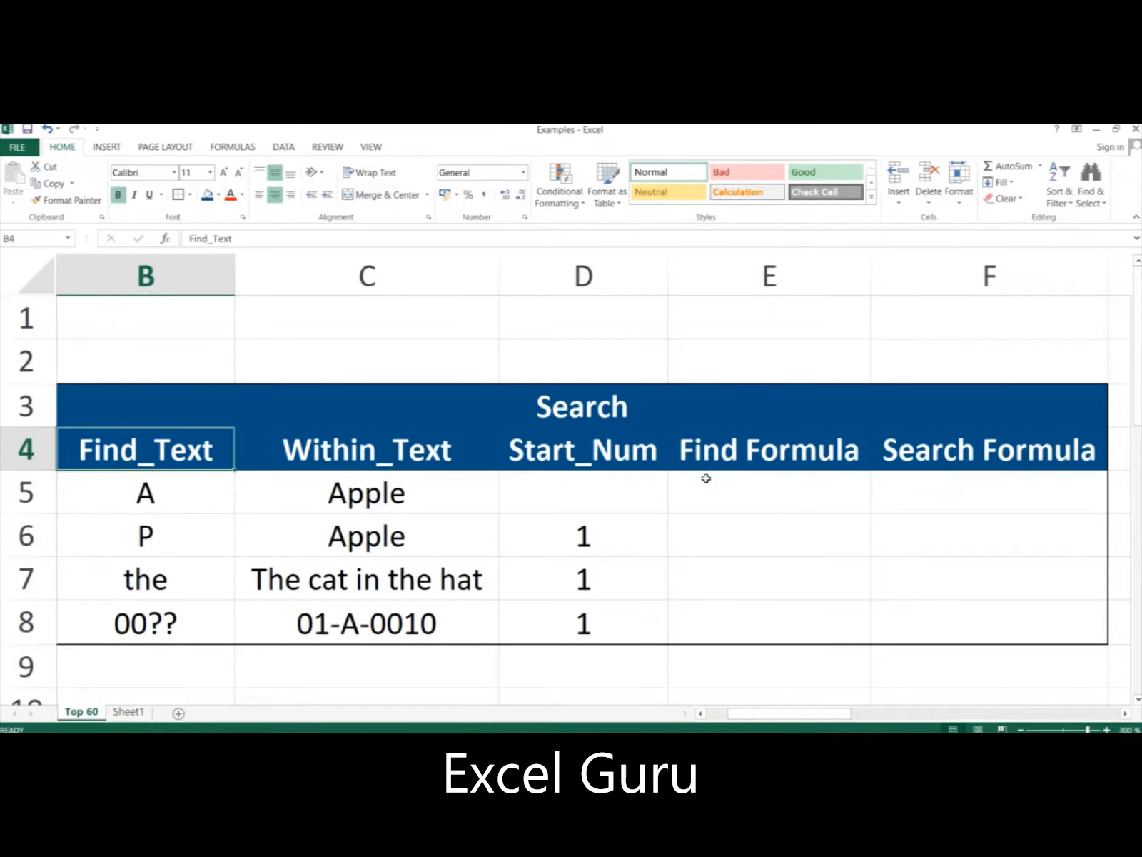
pyautogui.press('Right')
pyautogui.press('Right')
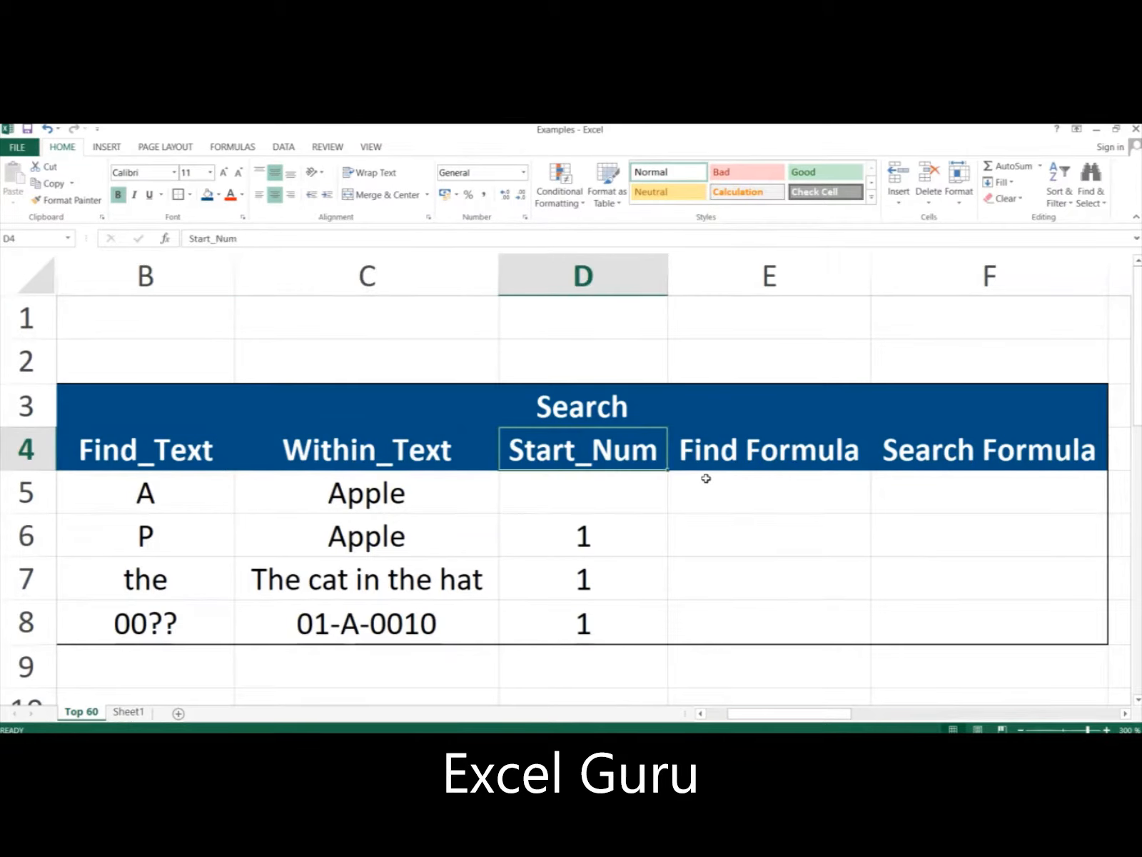
pyautogui.press('Down')
pyautogui.press('Right')
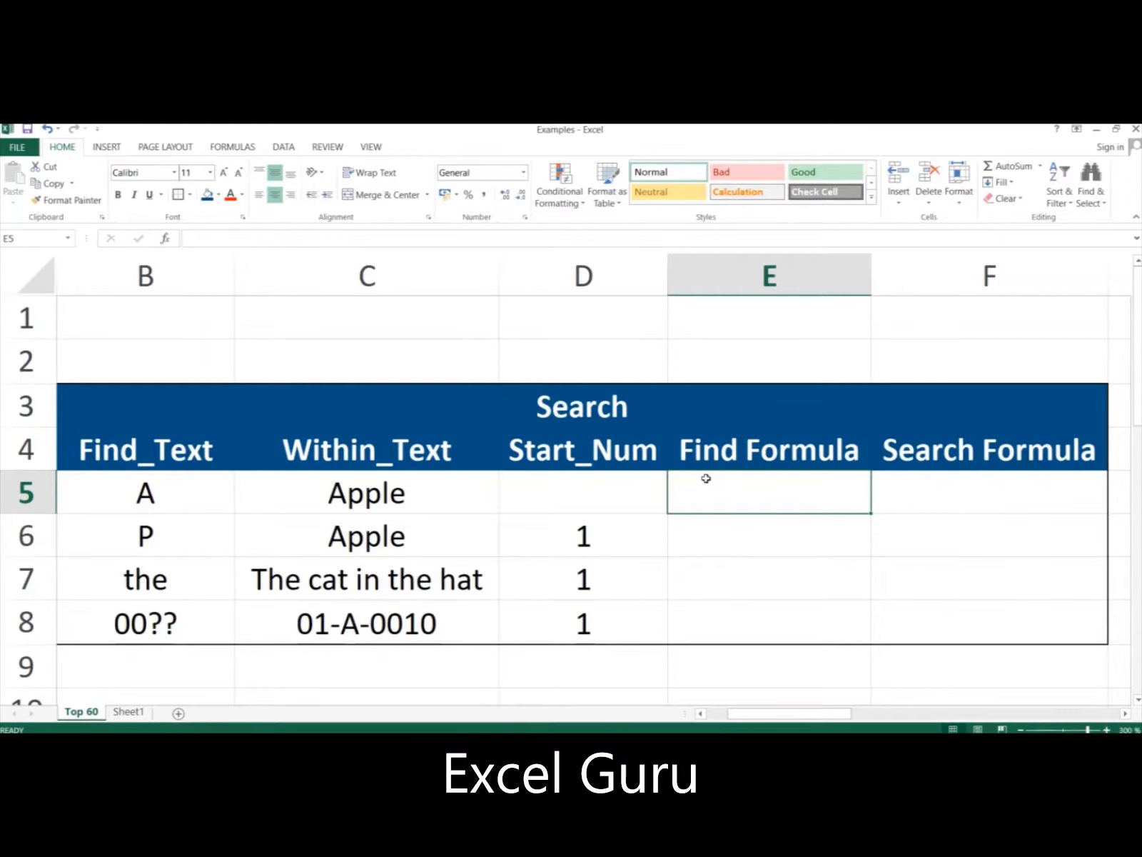
pyautogui.write('=find(')
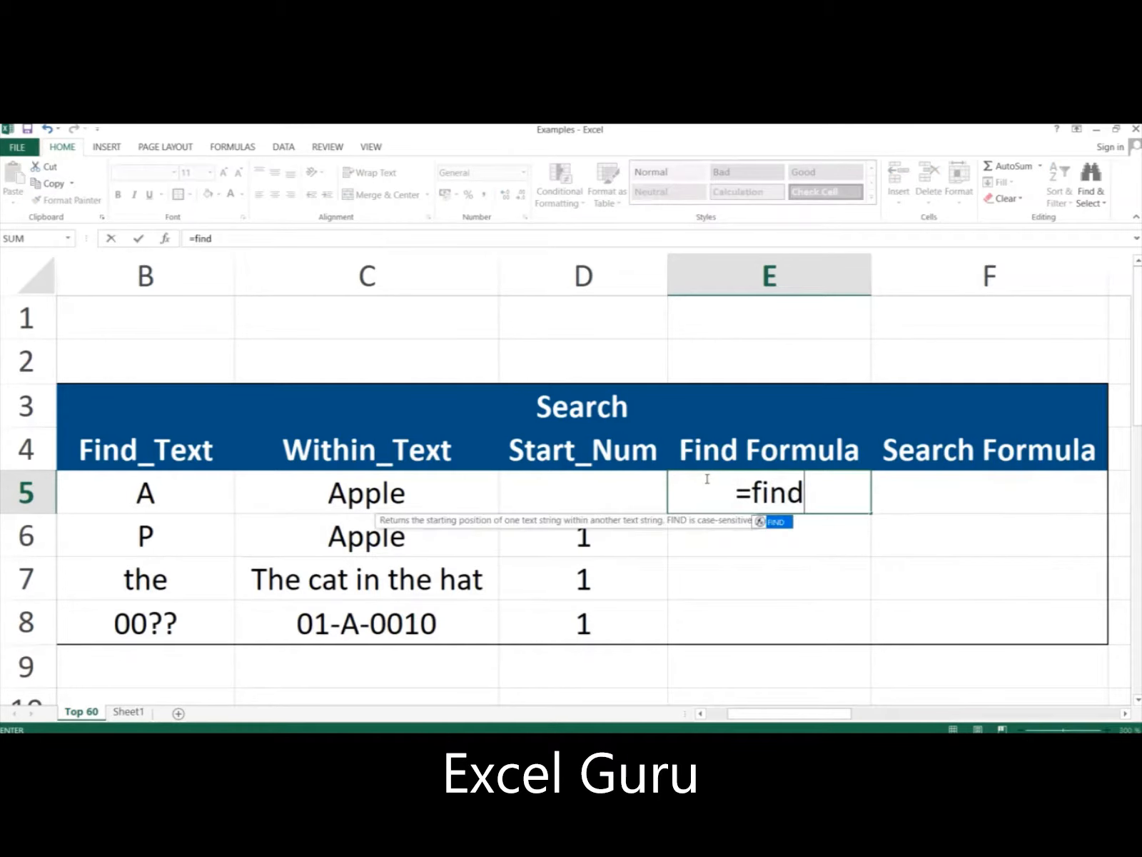
pyautogui.press('Left')
pyautogui.press('Left')
pyautogui.press('Left')
pyautogui.press('Left')
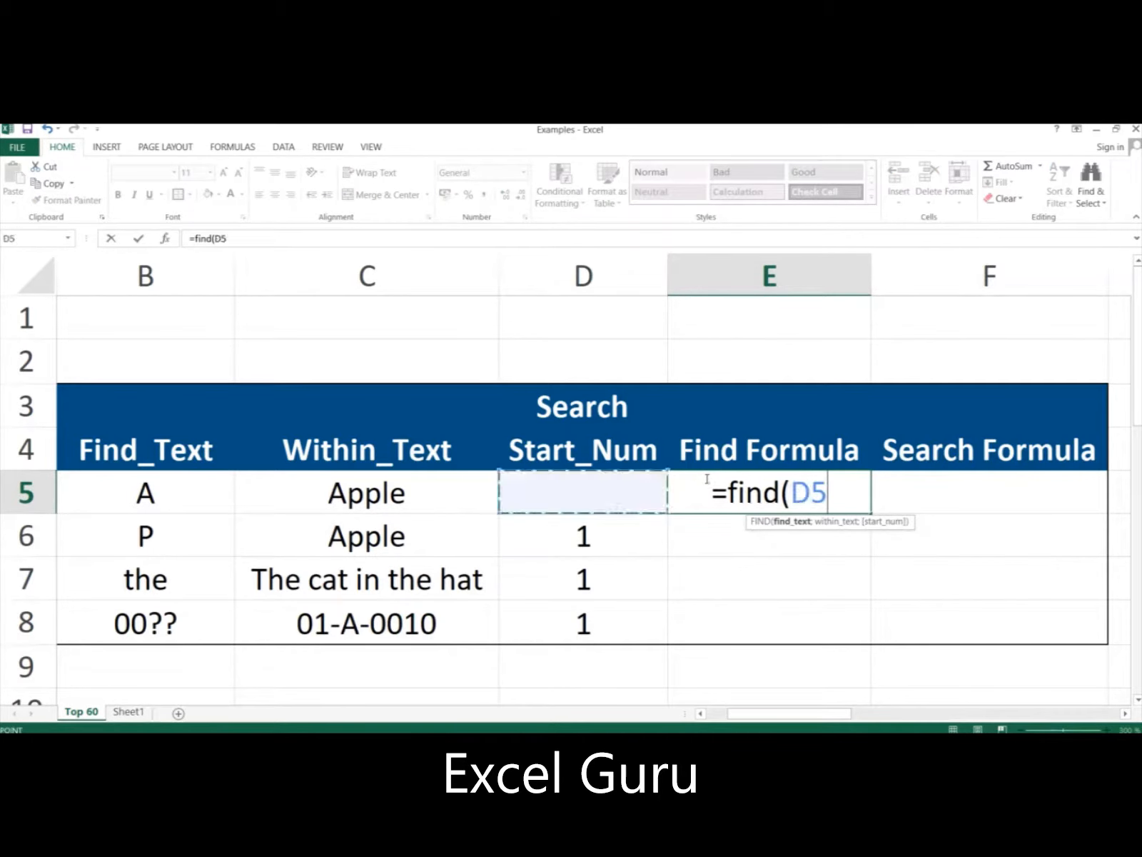
pyautogui.press('Right')
pyautogui.write(';')
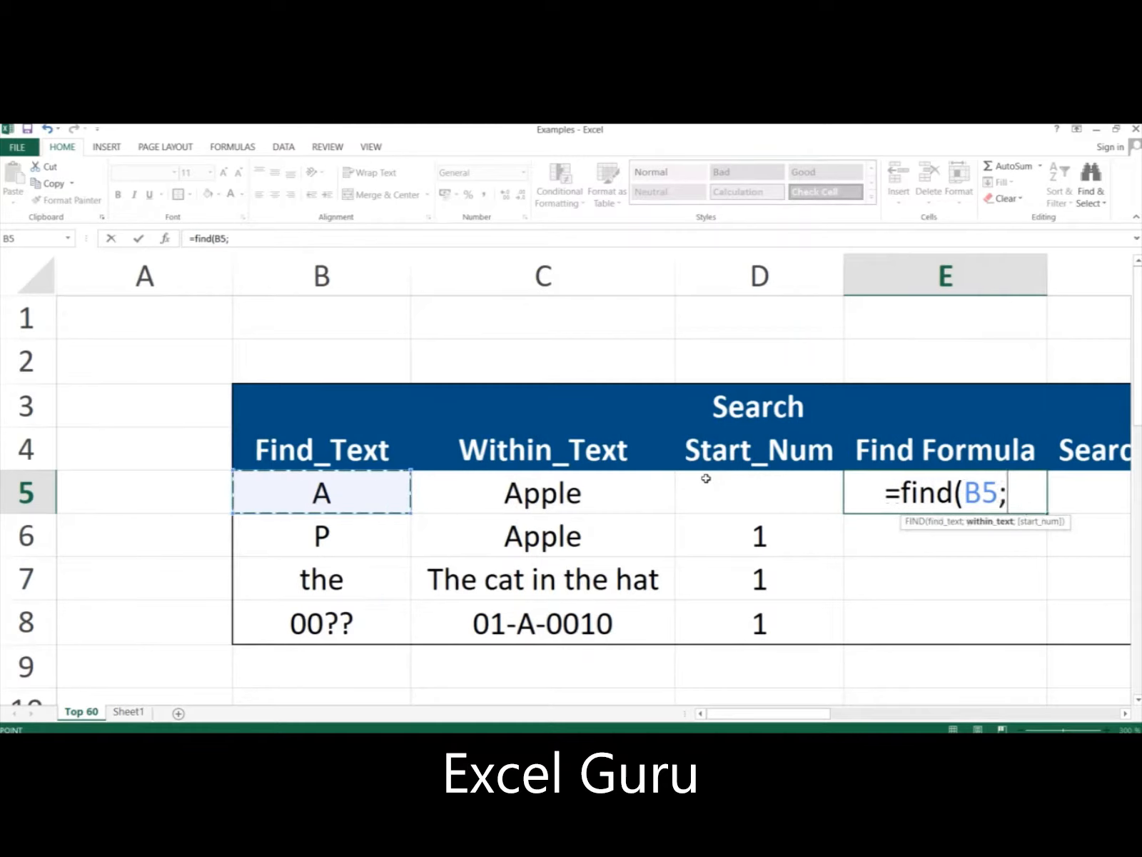
pyautogui.press('Left')
pyautogui.press('Left')
pyautogui.write(';')
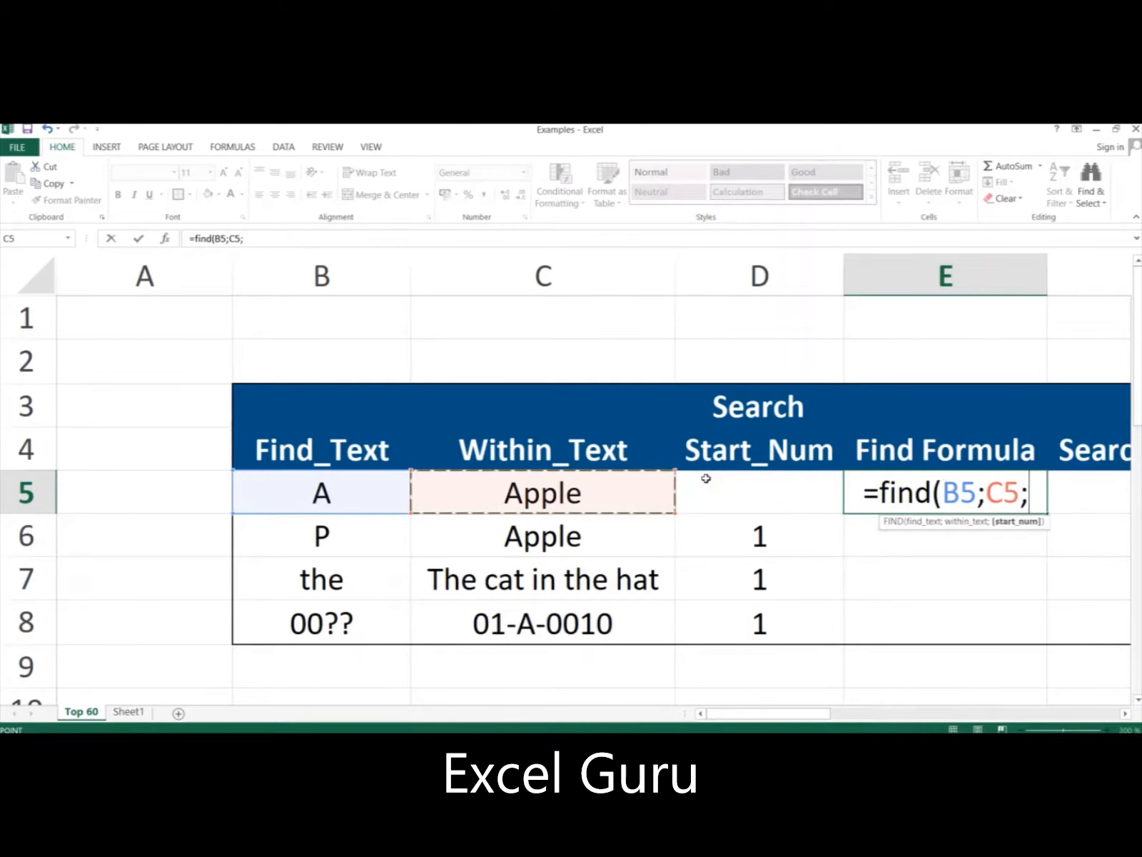
pyautogui.press('BackSpace')
pyautogui.write(')')
pyautogui.press('Return')
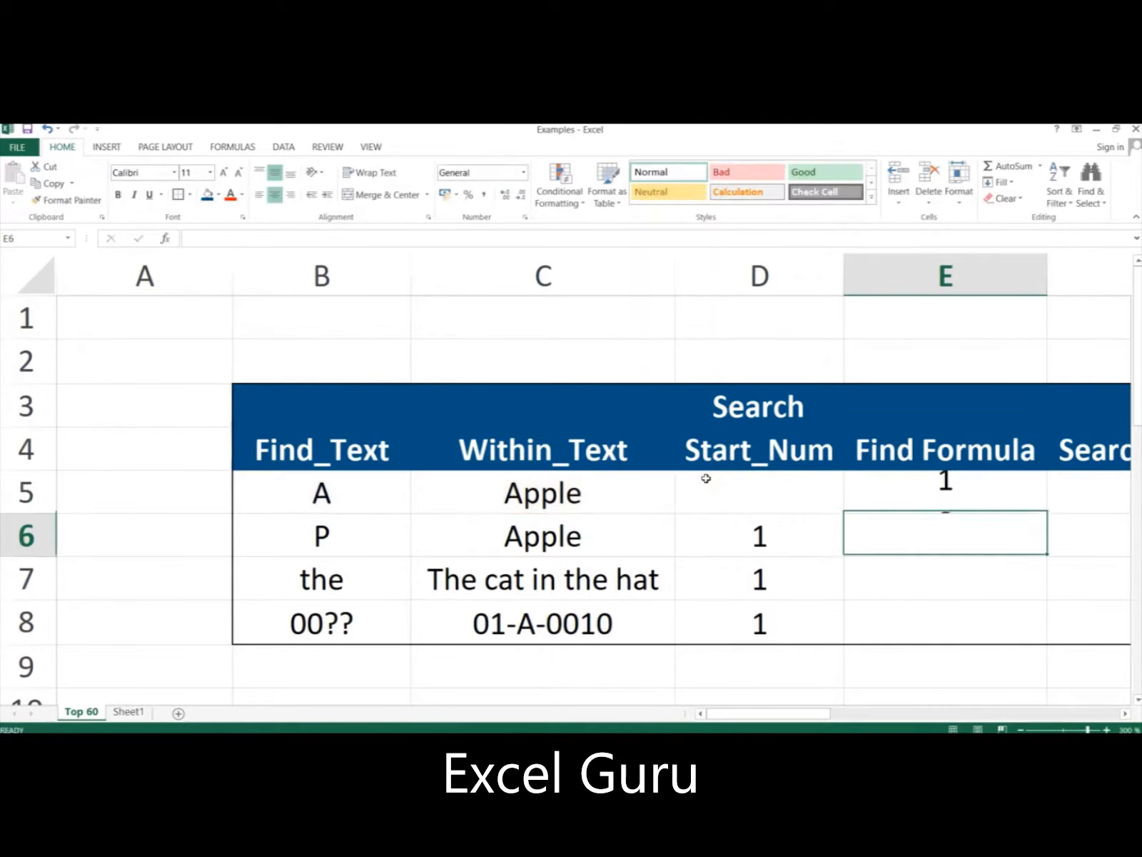
# Enter the formula =SEARCH(B5;C5) in cell F5, omitting the optional start number
pyautogui.press('Up')
pyautogui.press('Right')
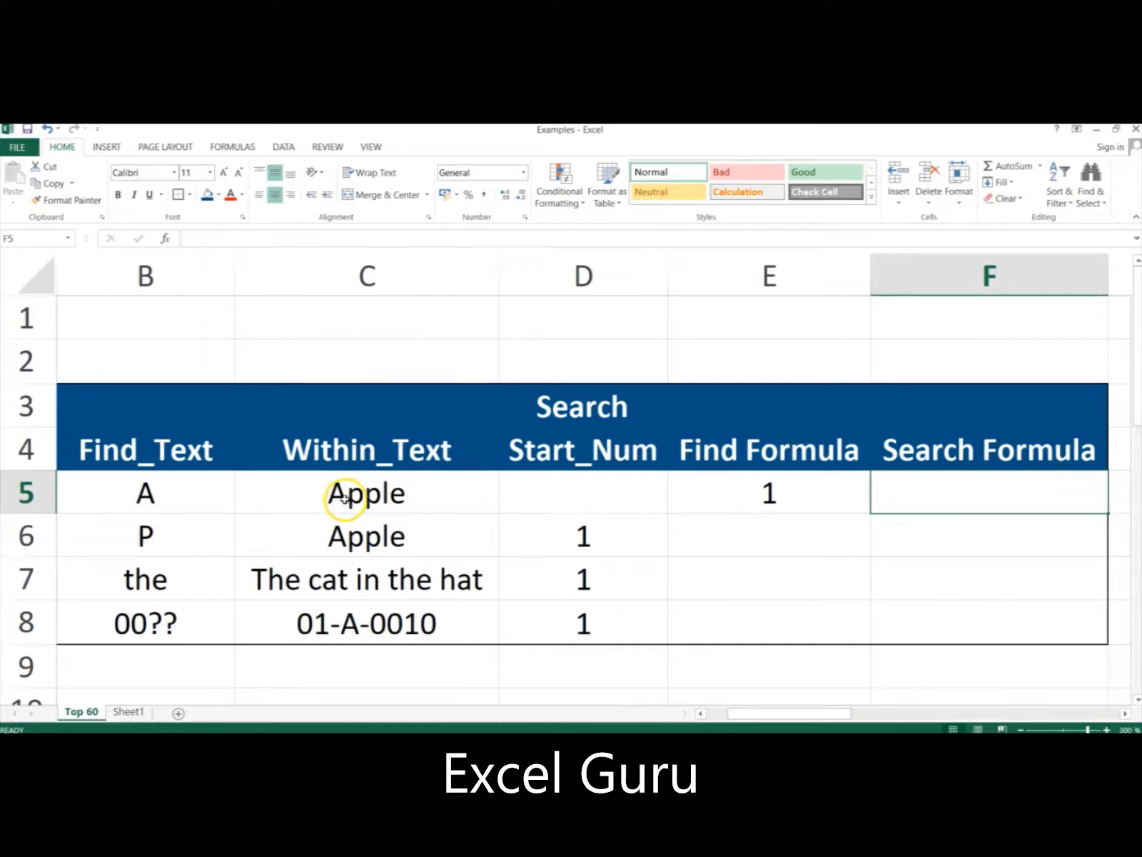
pyautogui.write('=')
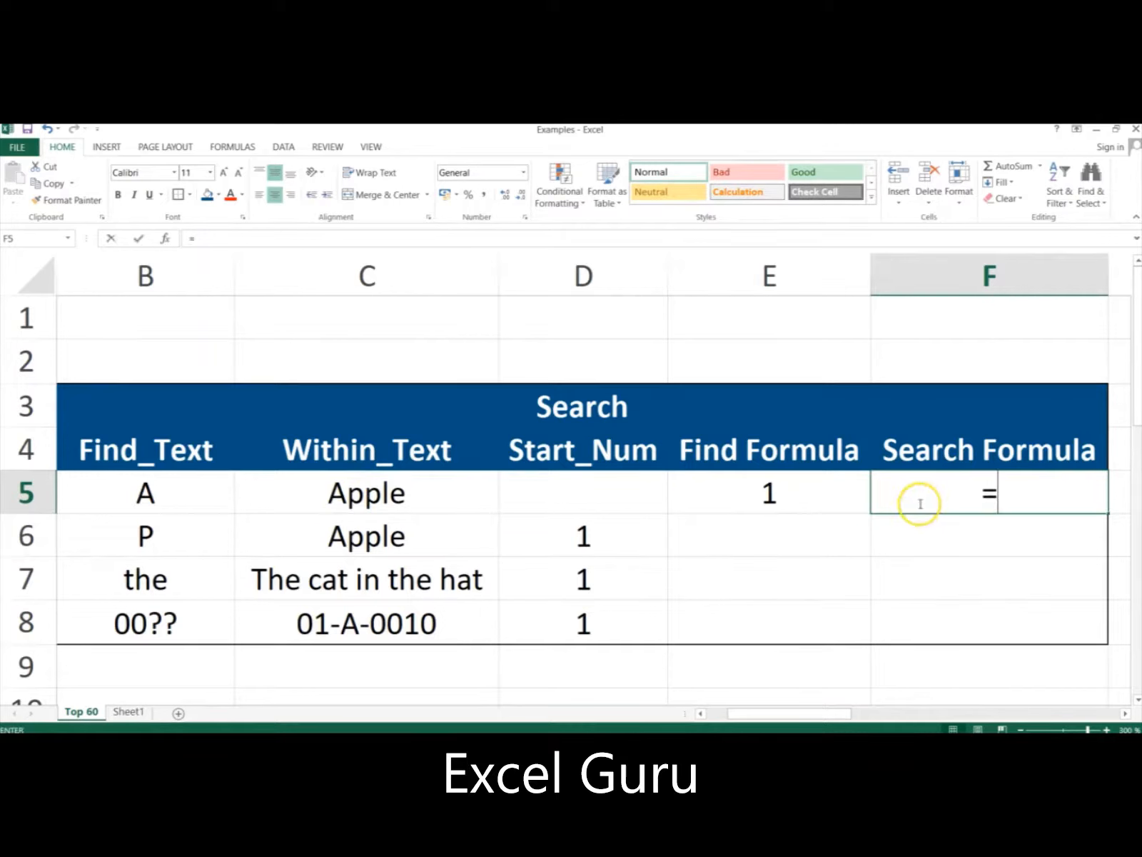
pyautogui.write('search(')
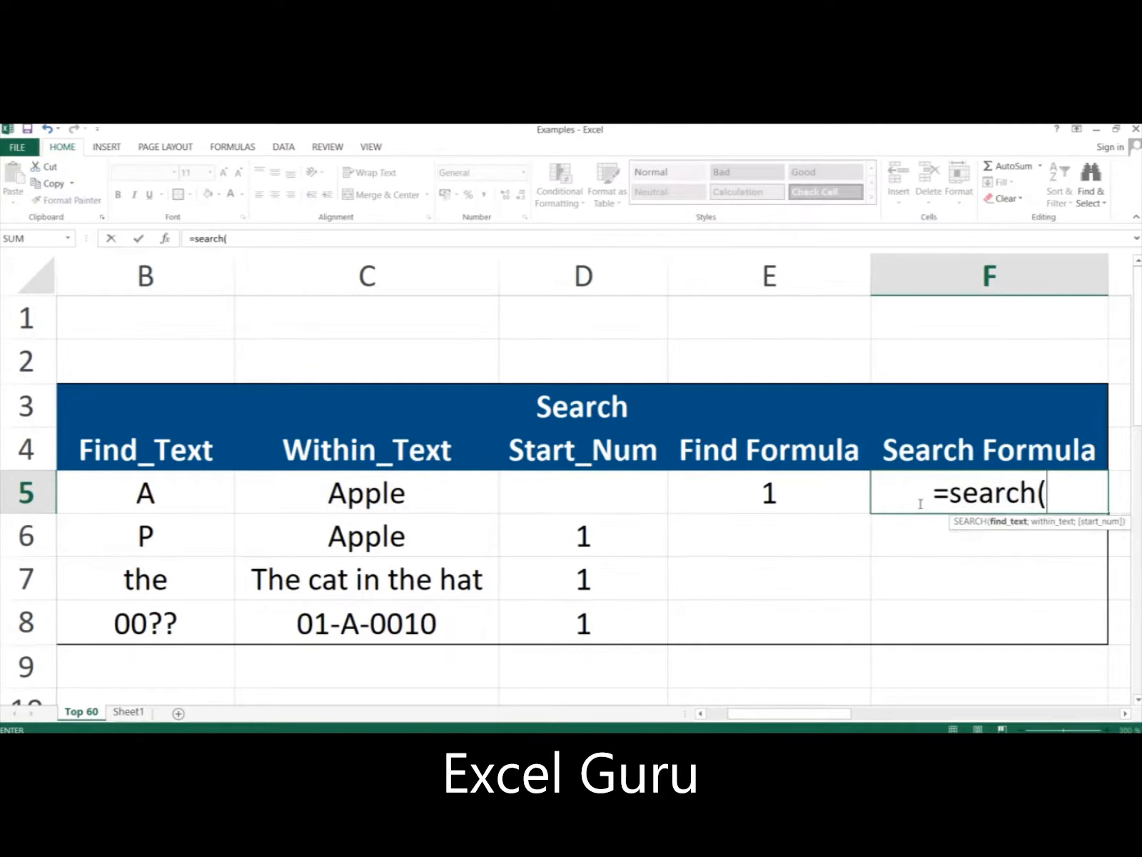
pyautogui.press('Left')
pyautogui.press('Left')
pyautogui.press('Left')
pyautogui.press('Left')
pyautogui.press('Left')
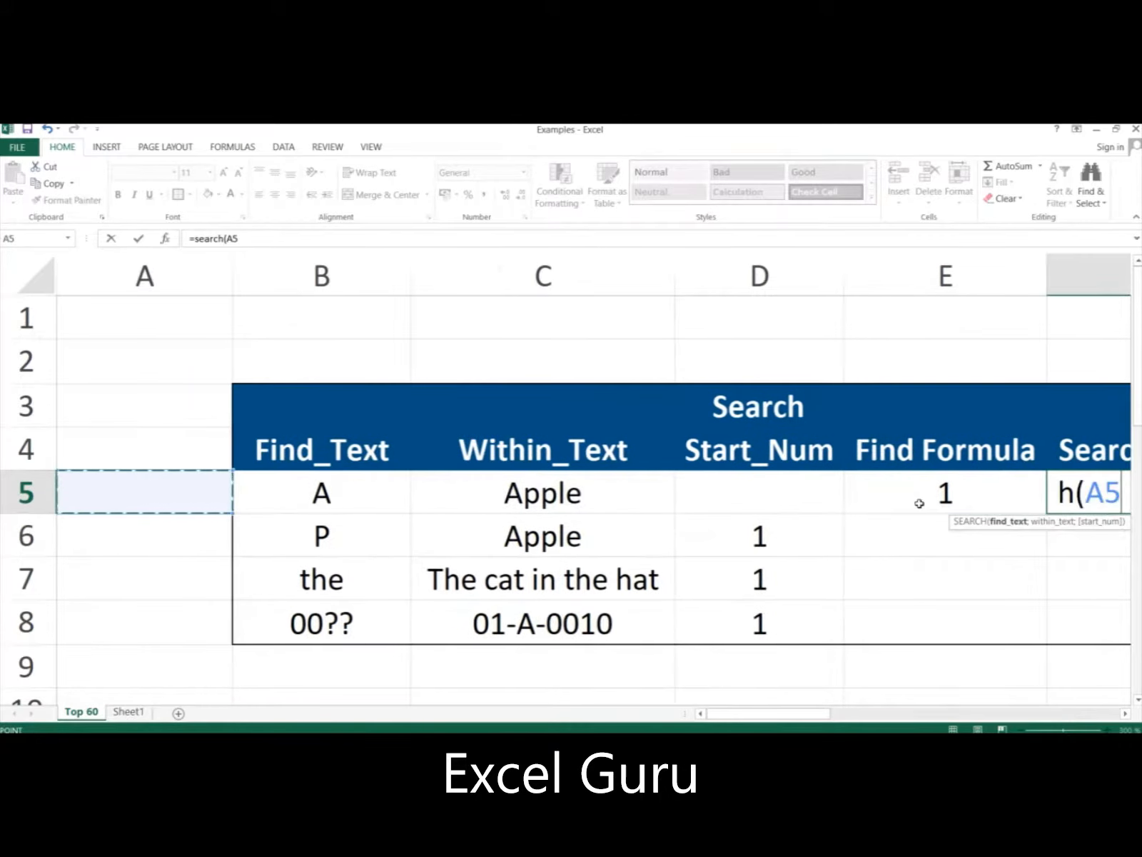
pyautogui.press('Right')
pyautogui.write(';')
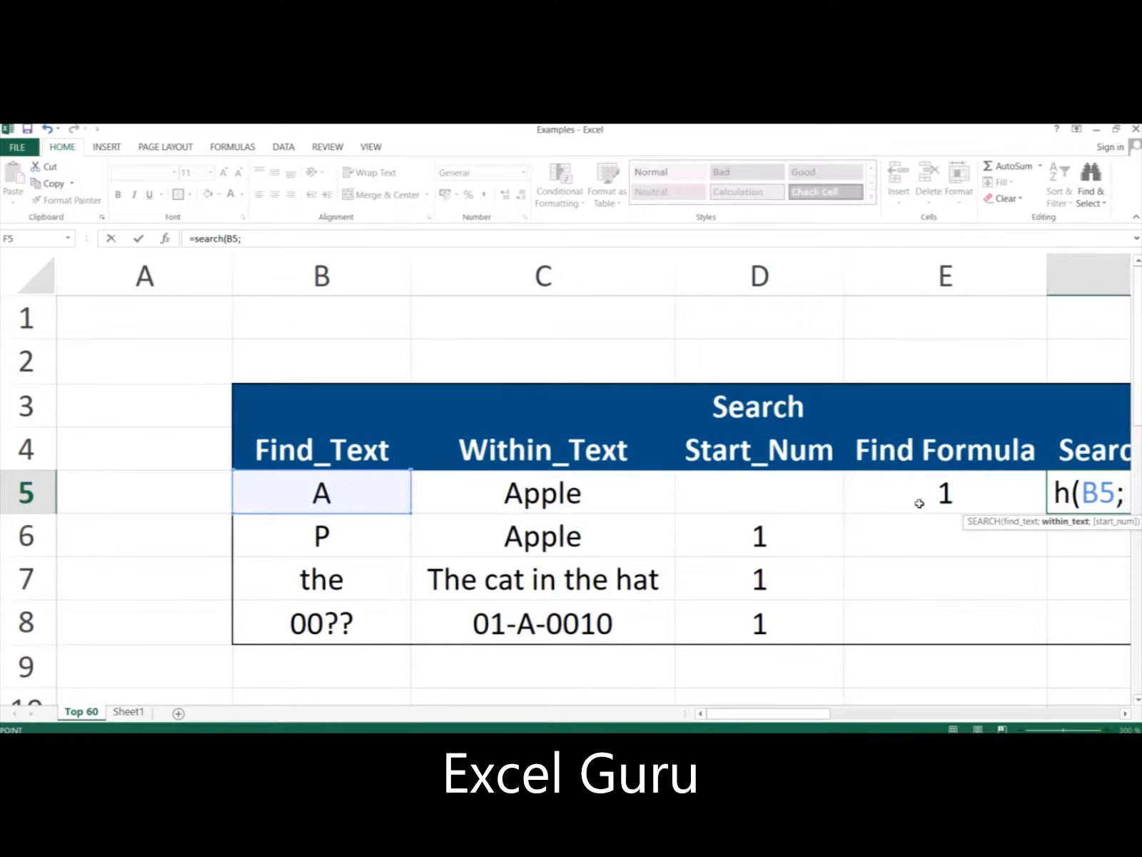
pyautogui.press('Left')
pyautogui.press('Left')
pyautogui.press('Left')
pyautogui.press('Left')
pyautogui.press('Right')
pyautogui.write(';')
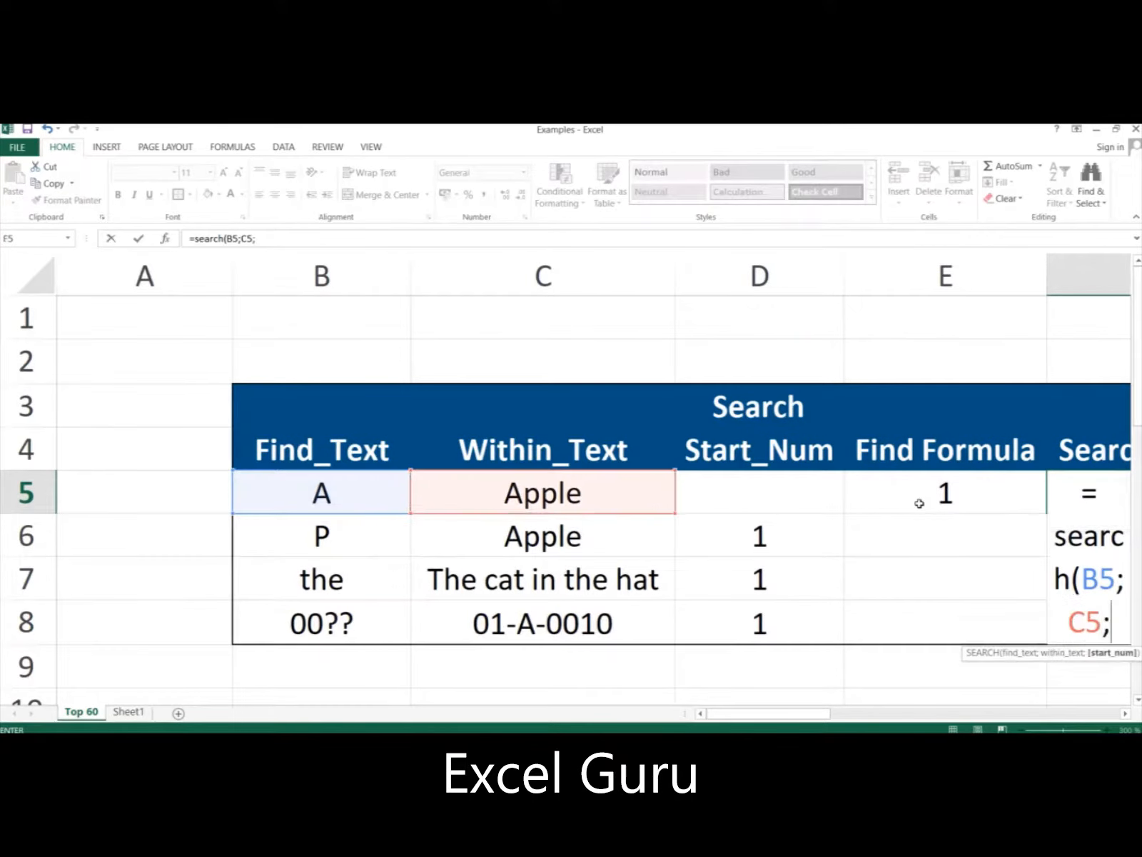
pyautogui.press('BackSpace')
pyautogui.write(')')
pyautogui.press('Return')
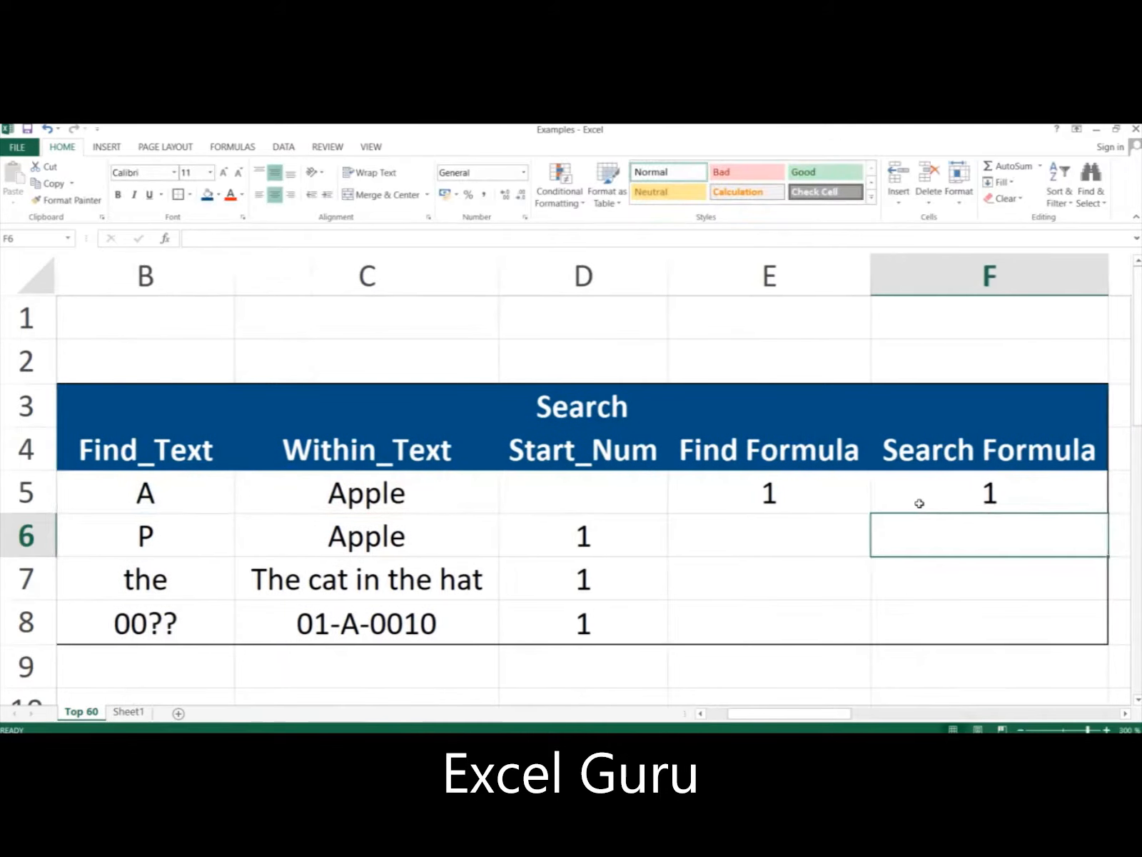
# Review the SEARCH formula in F5 and its source texts in B5 and C5
pyautogui.click(920, 504)
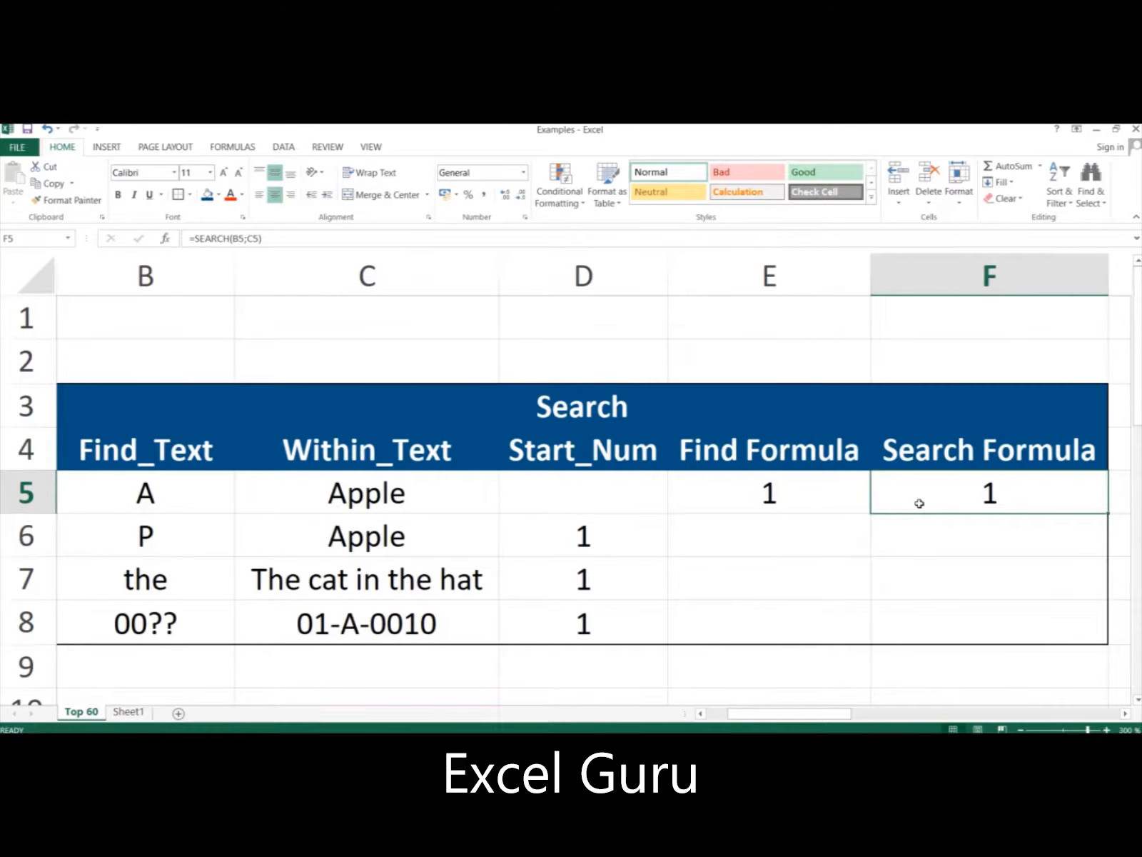
pyautogui.press('Left')
pyautogui.press('Left')
pyautogui.press('Left')
pyautogui.press('Left')
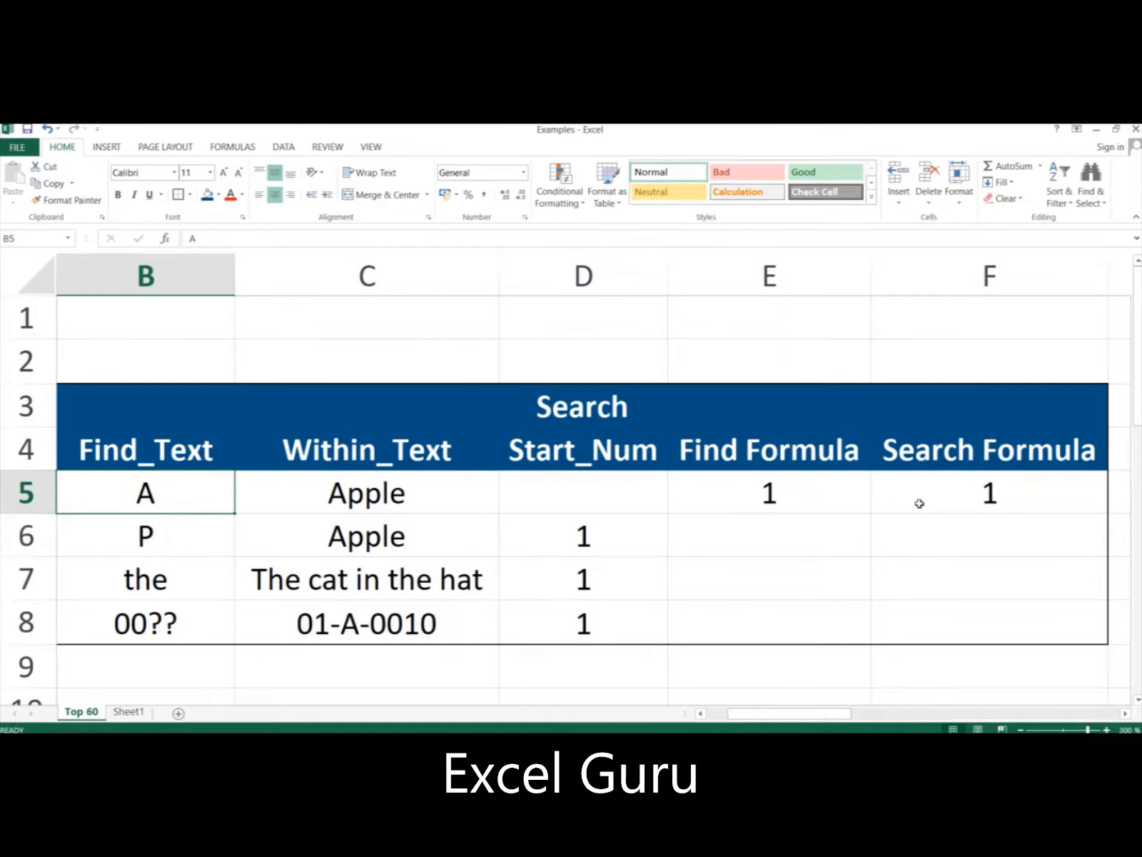
pyautogui.press('Right')
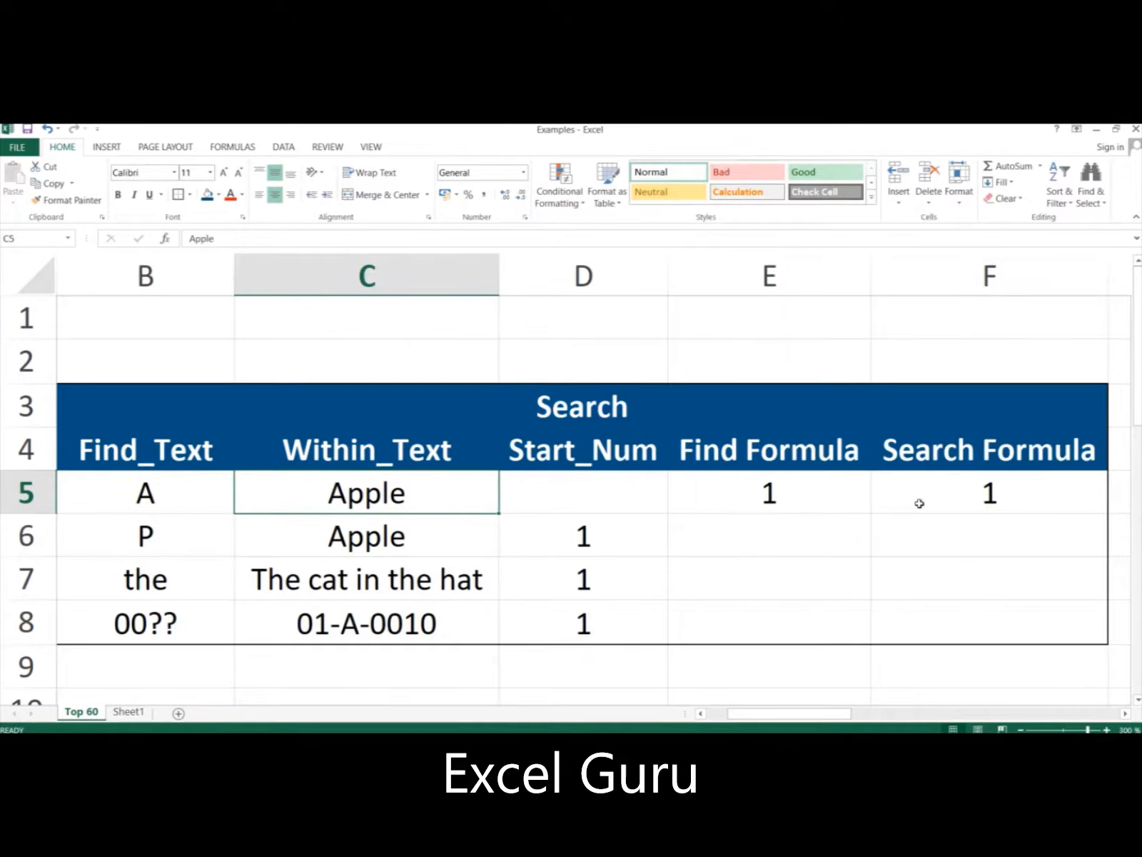
# Enter the formula =FIND(B6;C6;D6) in cell E6, using the start number from column D
pyautogui.click(782, 542)
pyautogui.write('=fi')
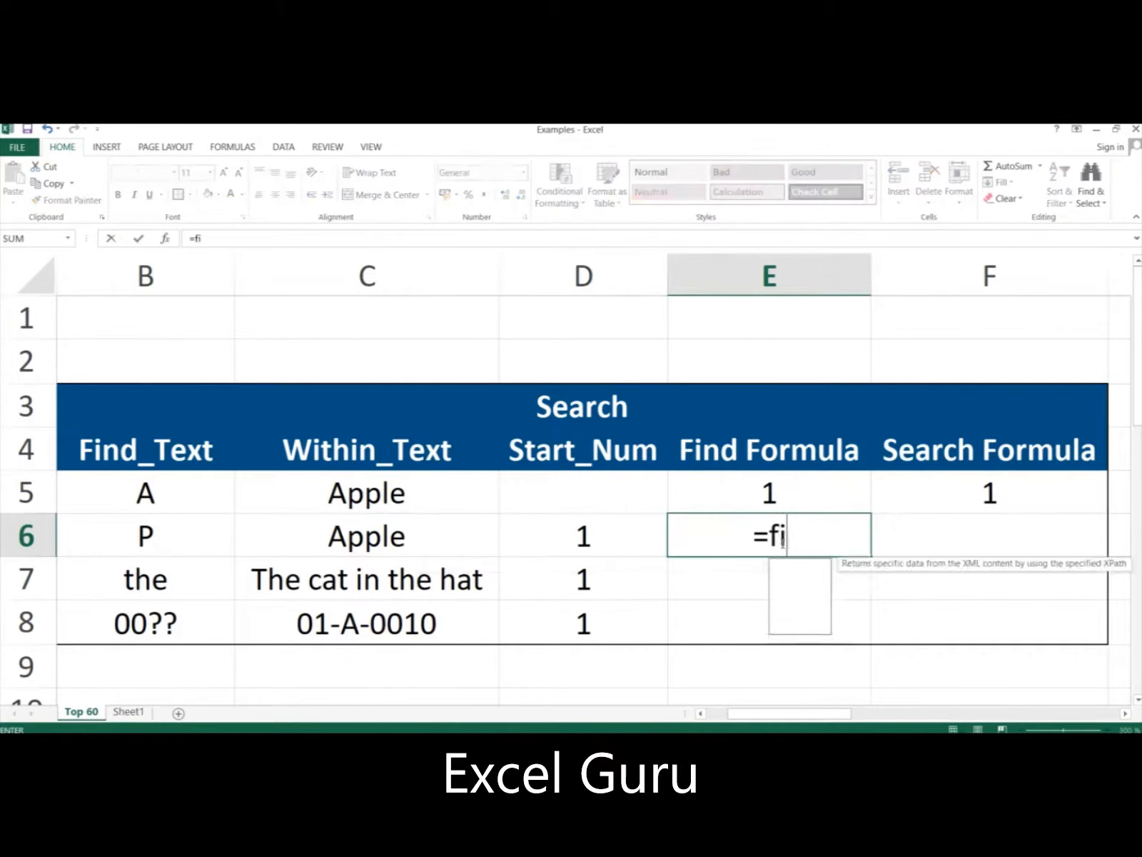
pyautogui.write('nd')
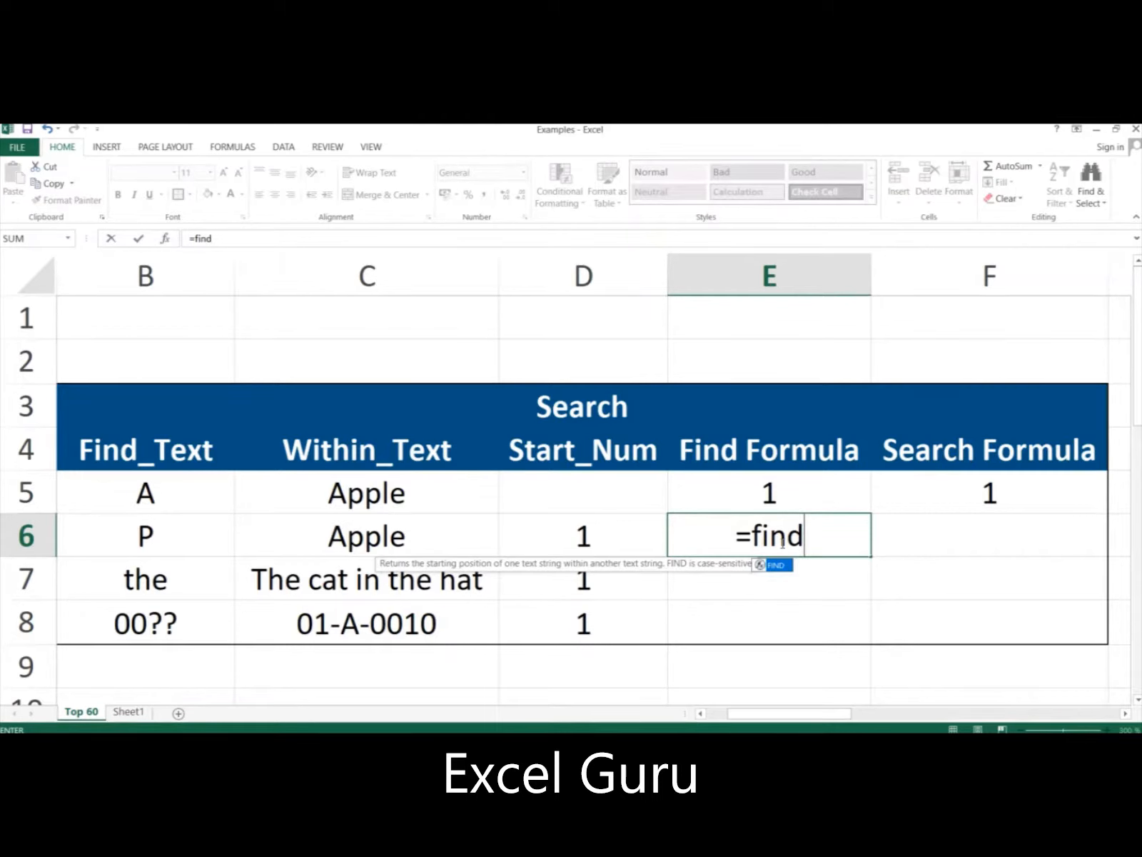
pyautogui.write('(')
pyautogui.press('Left')
pyautogui.press('Left')
pyautogui.press('Left')
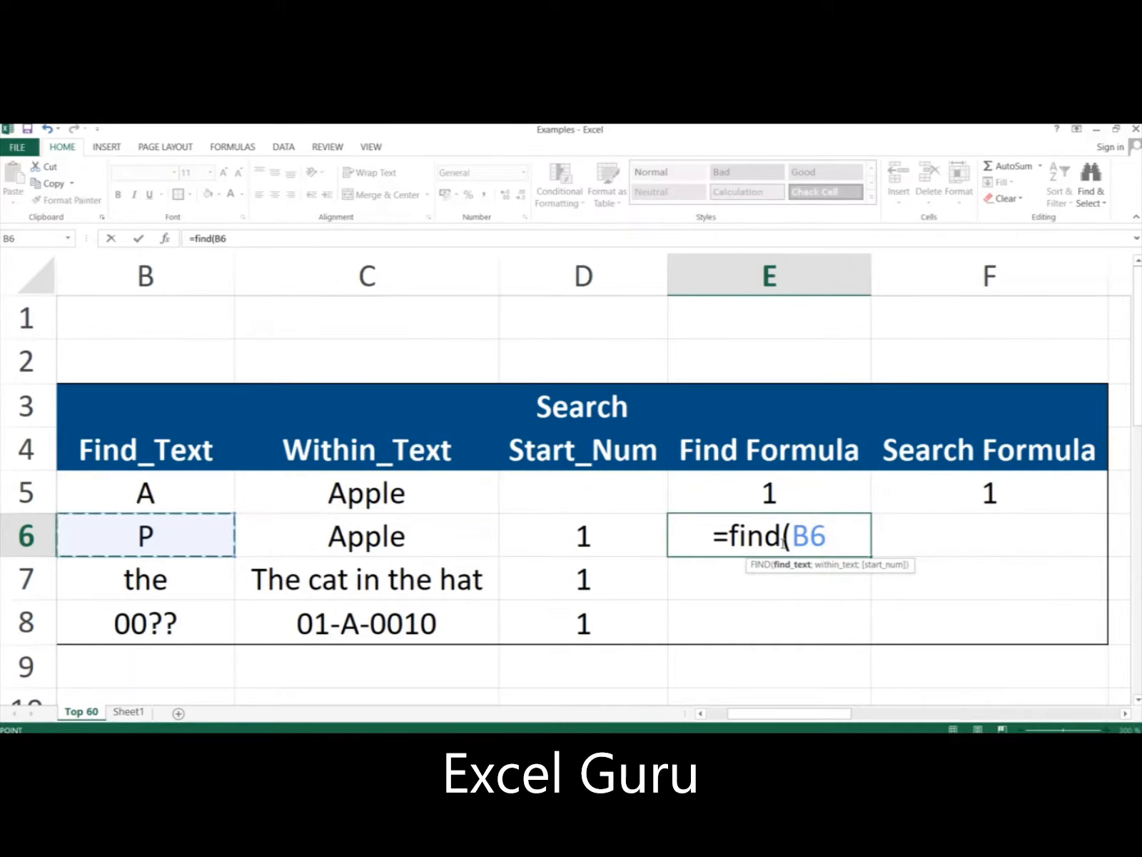
pyautogui.write(';')
pyautogui.press('Left')
pyautogui.press('Left')
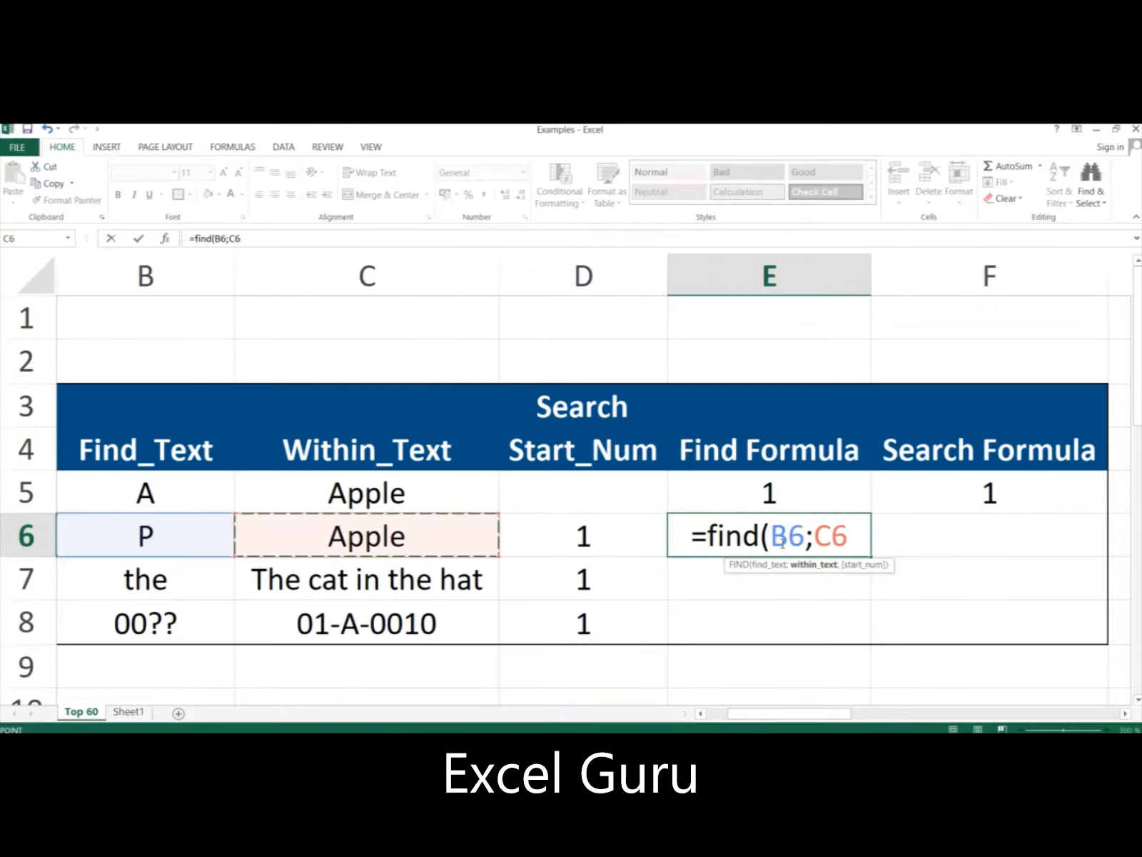
pyautogui.write(';')
pyautogui.press('Left')
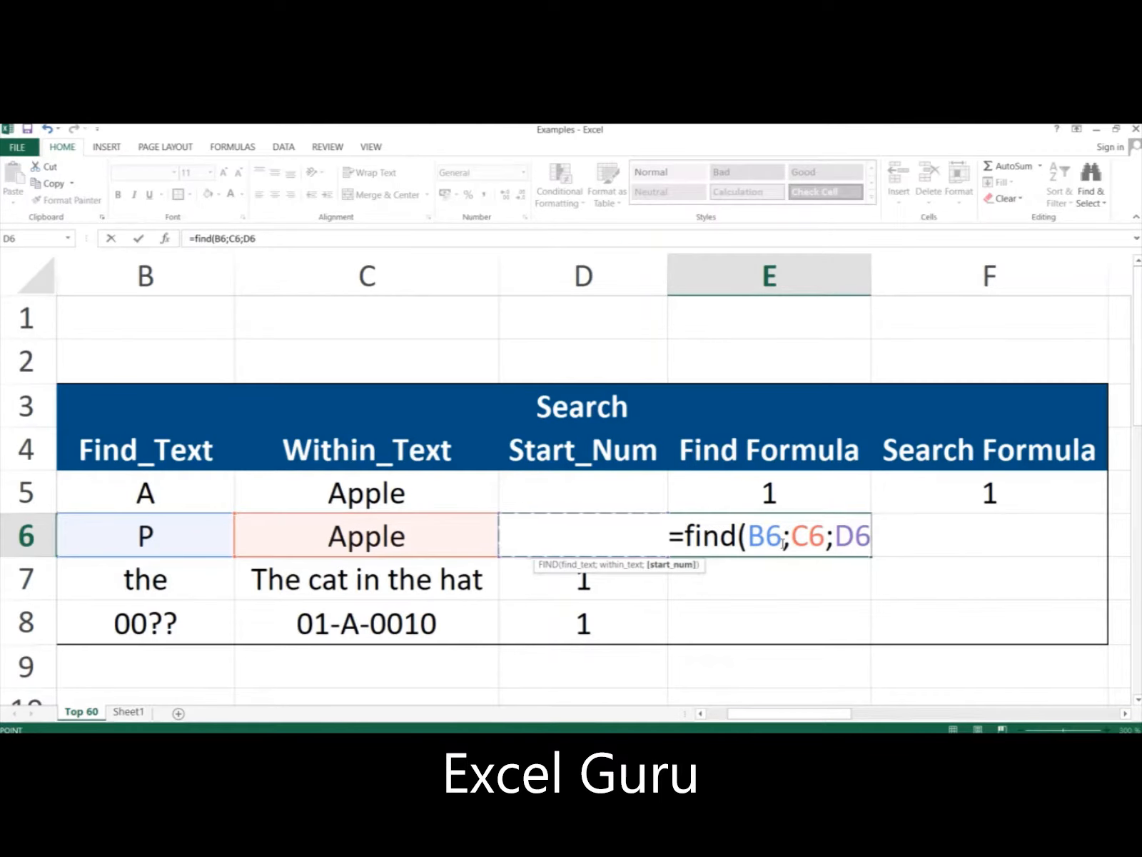
pyautogui.write(')')
pyautogui.press('Return')
# Enter the formula =SEARCH(B6;C6;D6) in cell F6, using the start number from column D
pyautogui.press('Up')
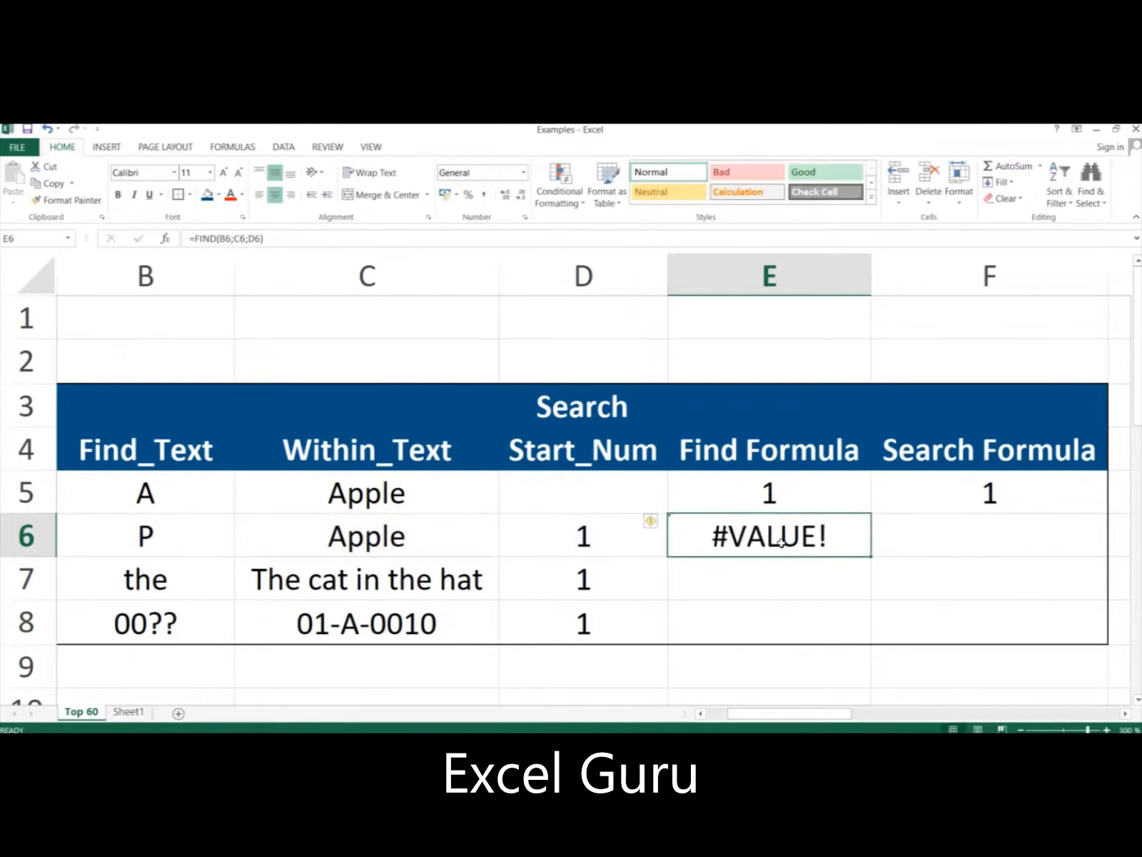
pyautogui.press('Right')
pyautogui.write('=search(')
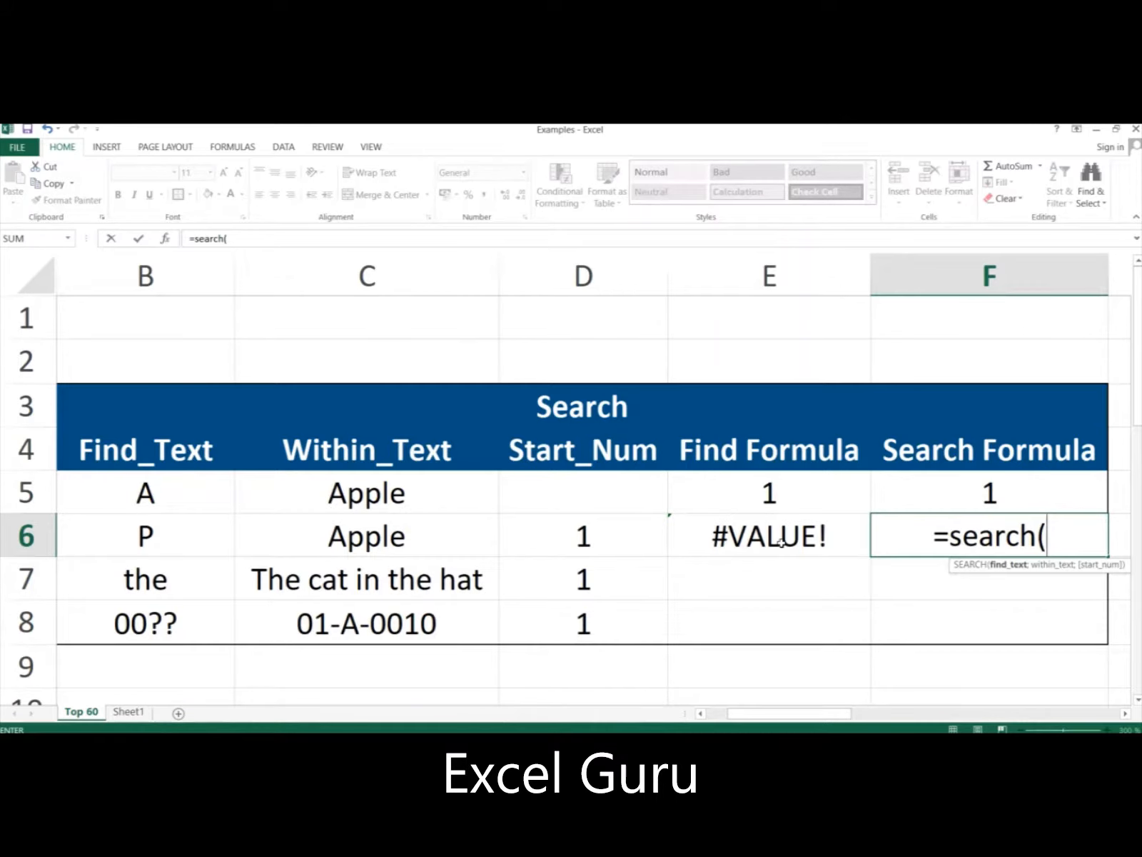
pyautogui.press('Left')
pyautogui.press('Left')
pyautogui.press('Left')
pyautogui.press('Left')
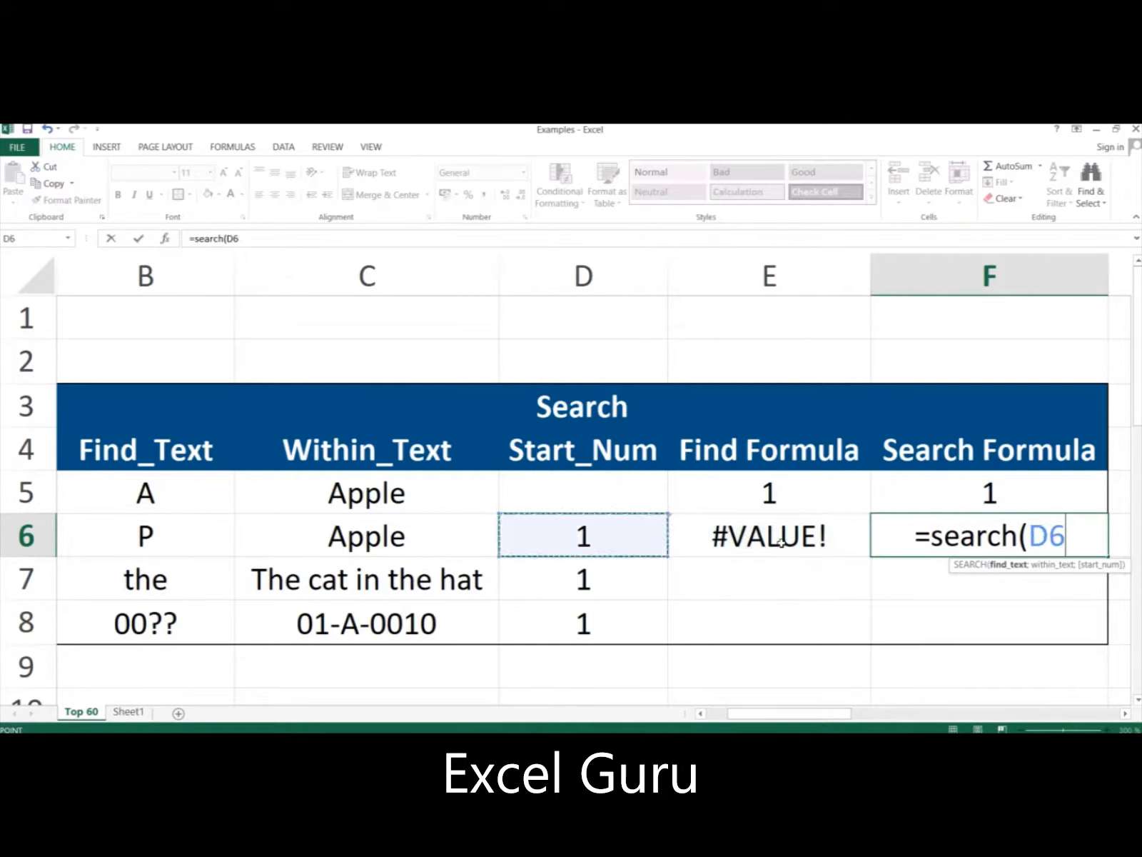
pyautogui.write(';')
pyautogui.press('Left')
pyautogui.press('Left')
pyautogui.press('Left')
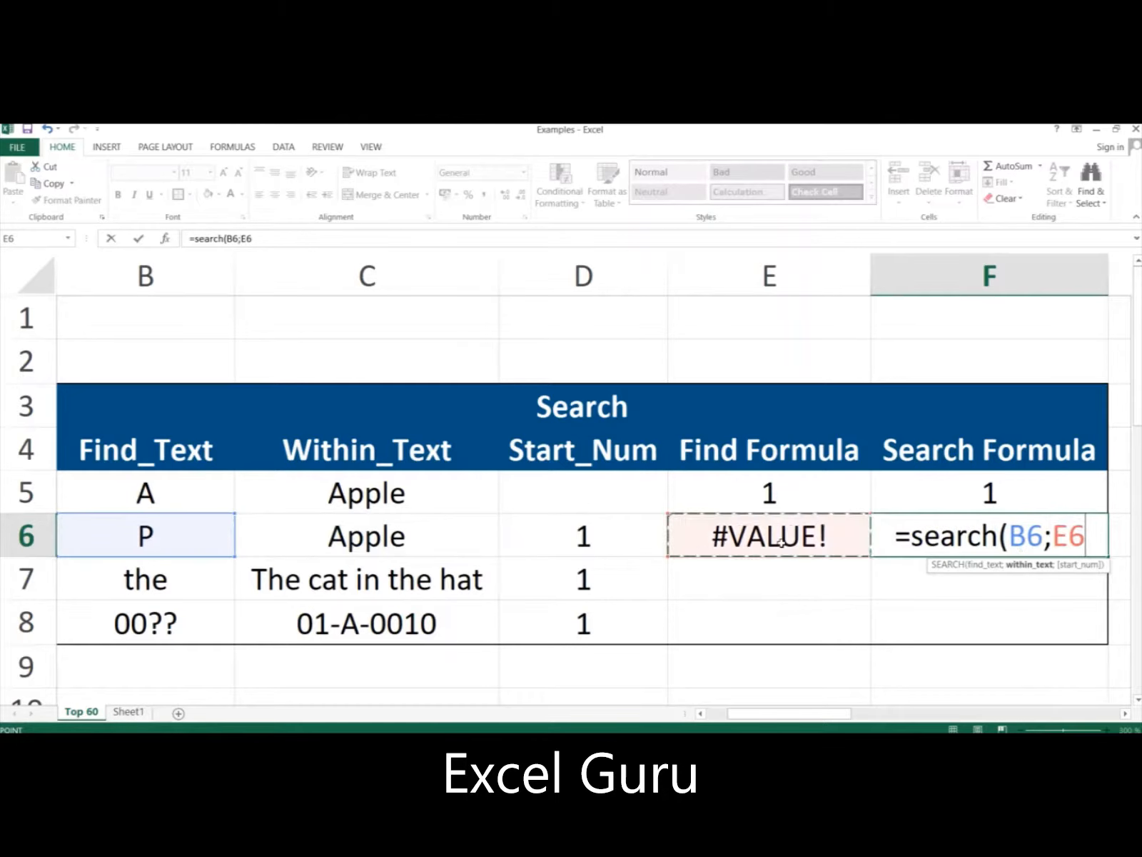
pyautogui.write(';')
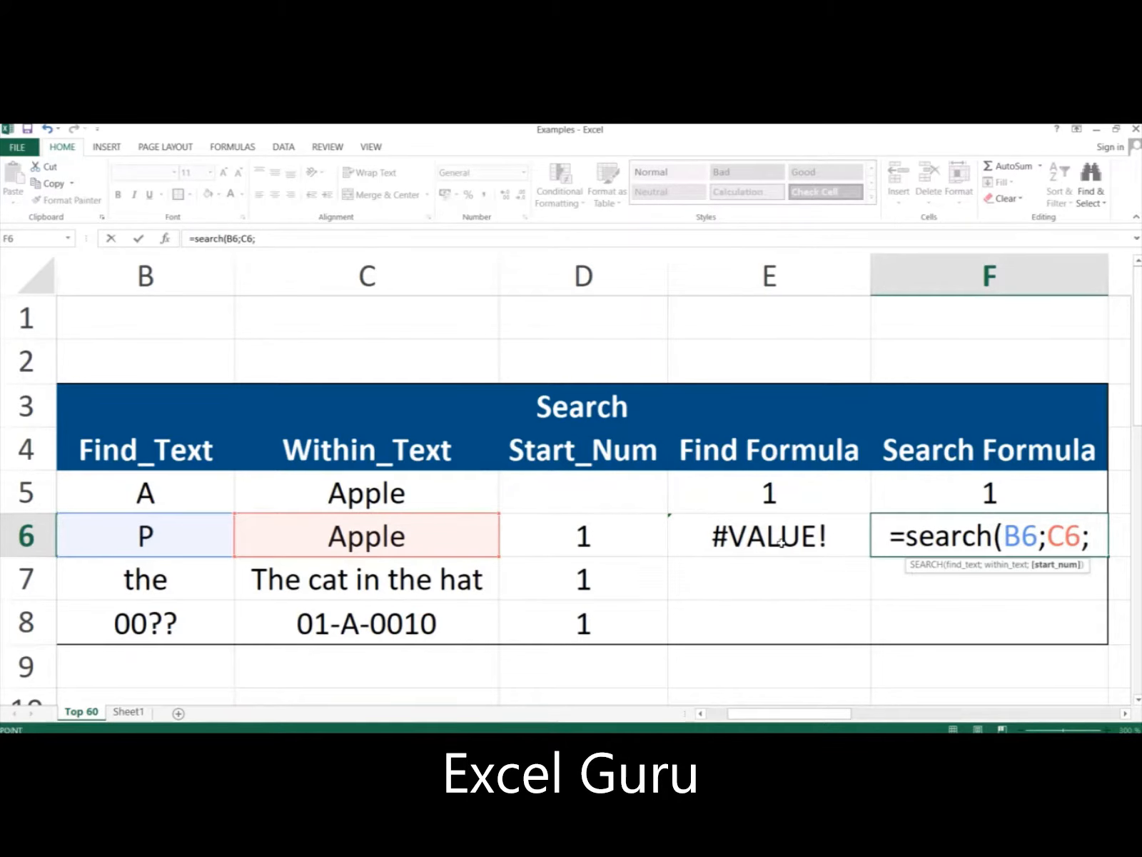
pyautogui.press('Left')
pyautogui.press('Left')
pyautogui.write(')')
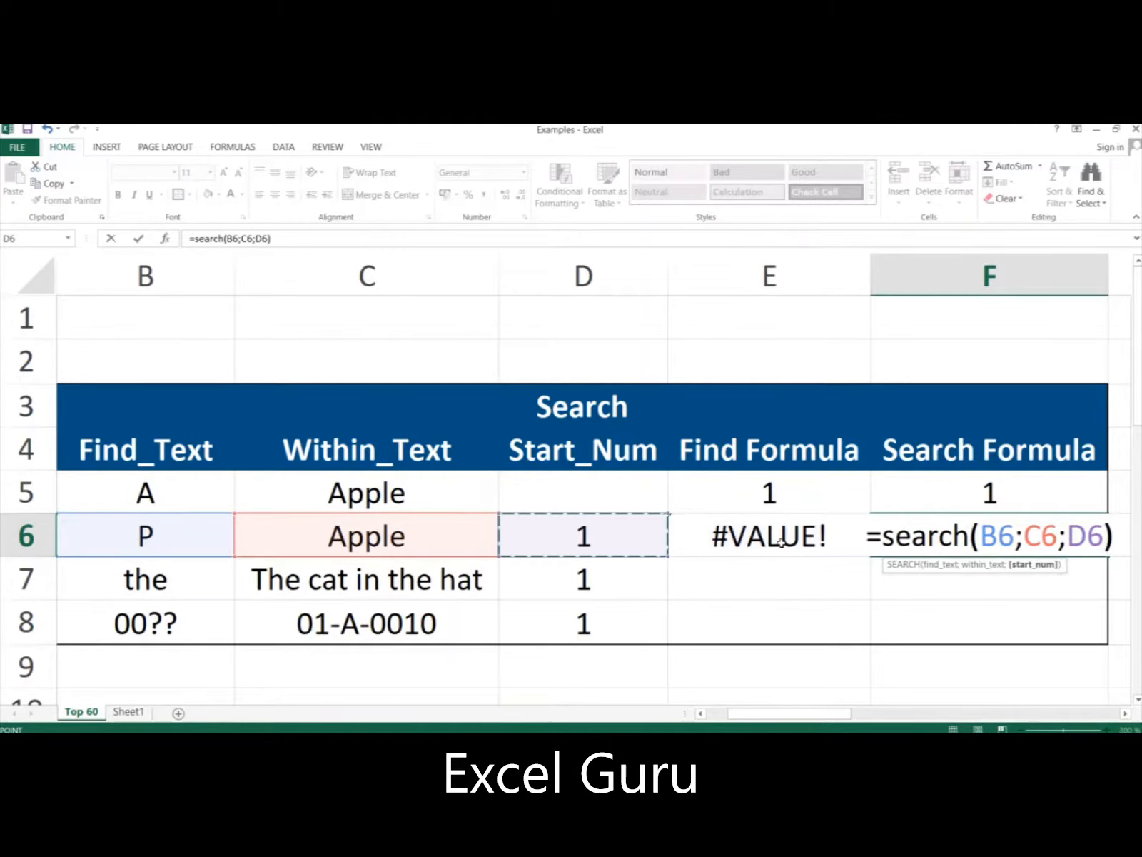
pyautogui.press('Return')
pyautogui.press('Up')
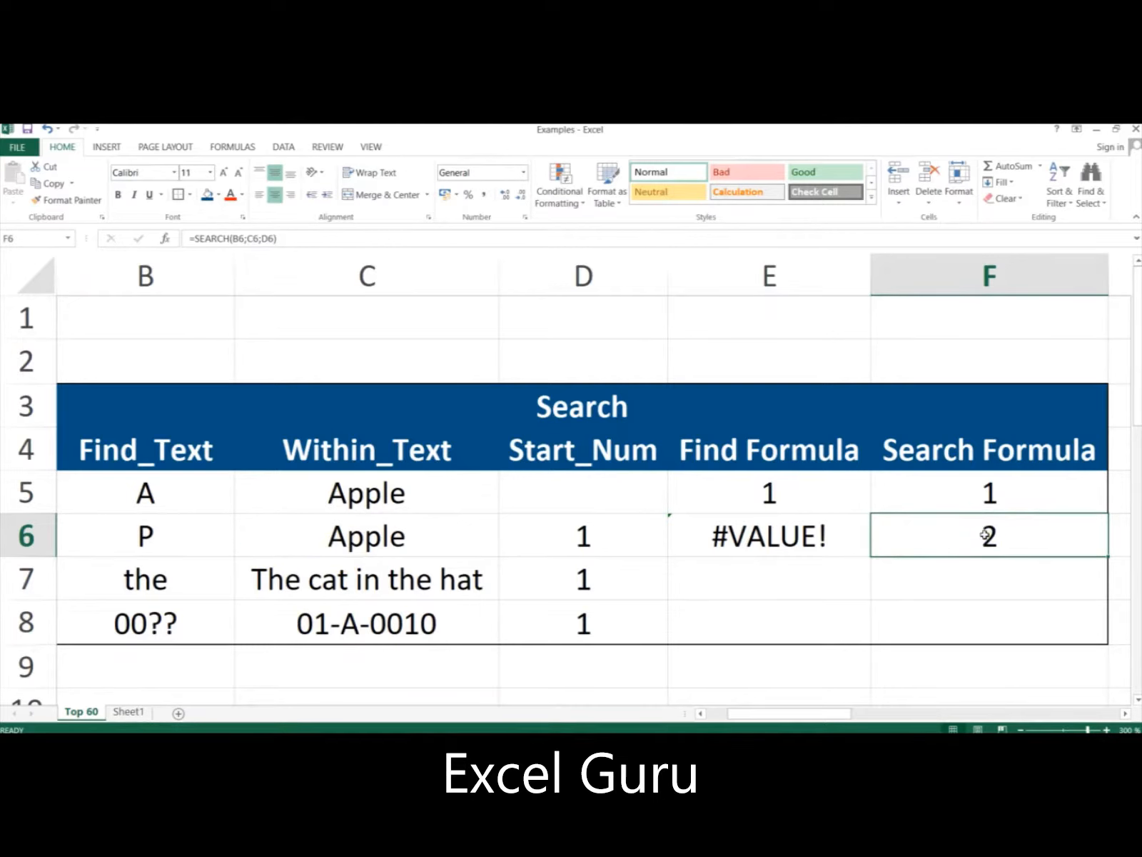
# Copy the FIND and SEARCH formulas from E6:F6 down through row 8 with Paste Special, and check the copies in E7 and F8
pyautogui.click(801, 536)
pyautogui.hotkey('shift', 'Right')
pyautogui.hotkey('ctrl', 'c')
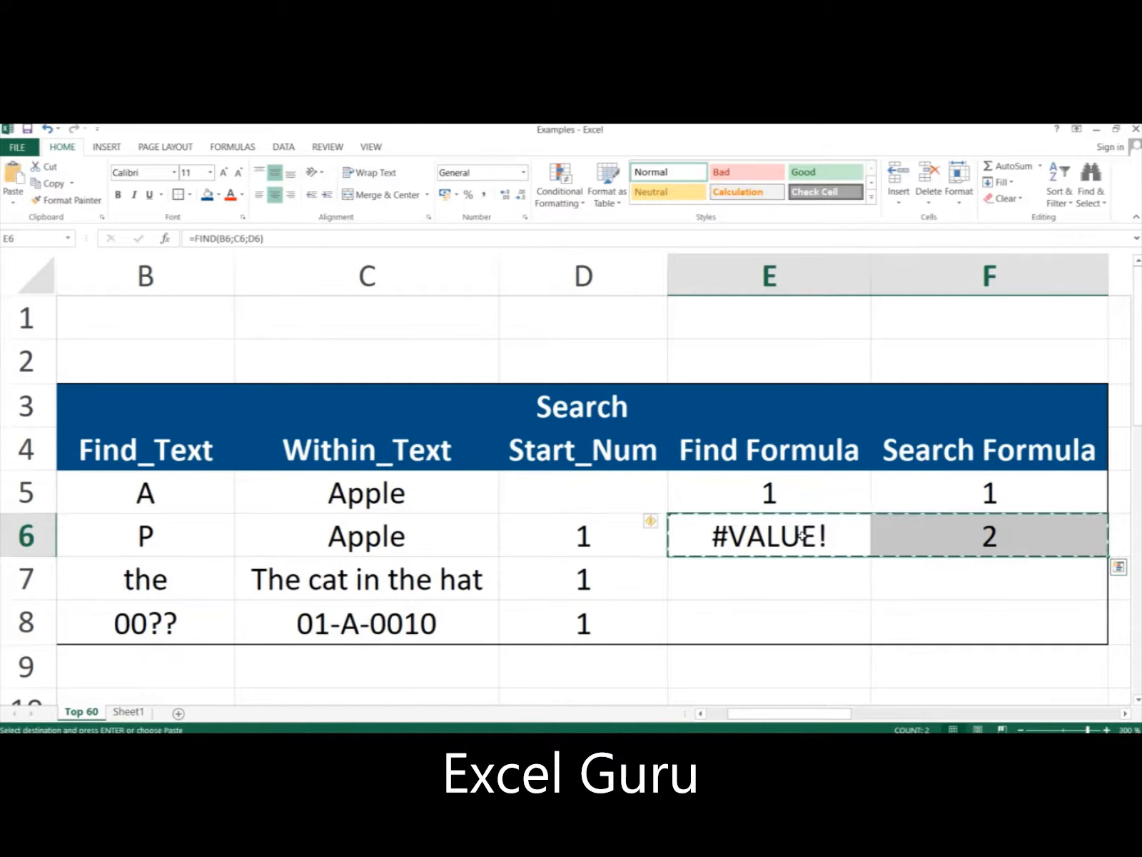
pyautogui.hotkey('shift', 'Down')
pyautogui.hotkey('shift', 'Down')
pyautogui.hotkey('alt', 'e')
pyautogui.press('s')
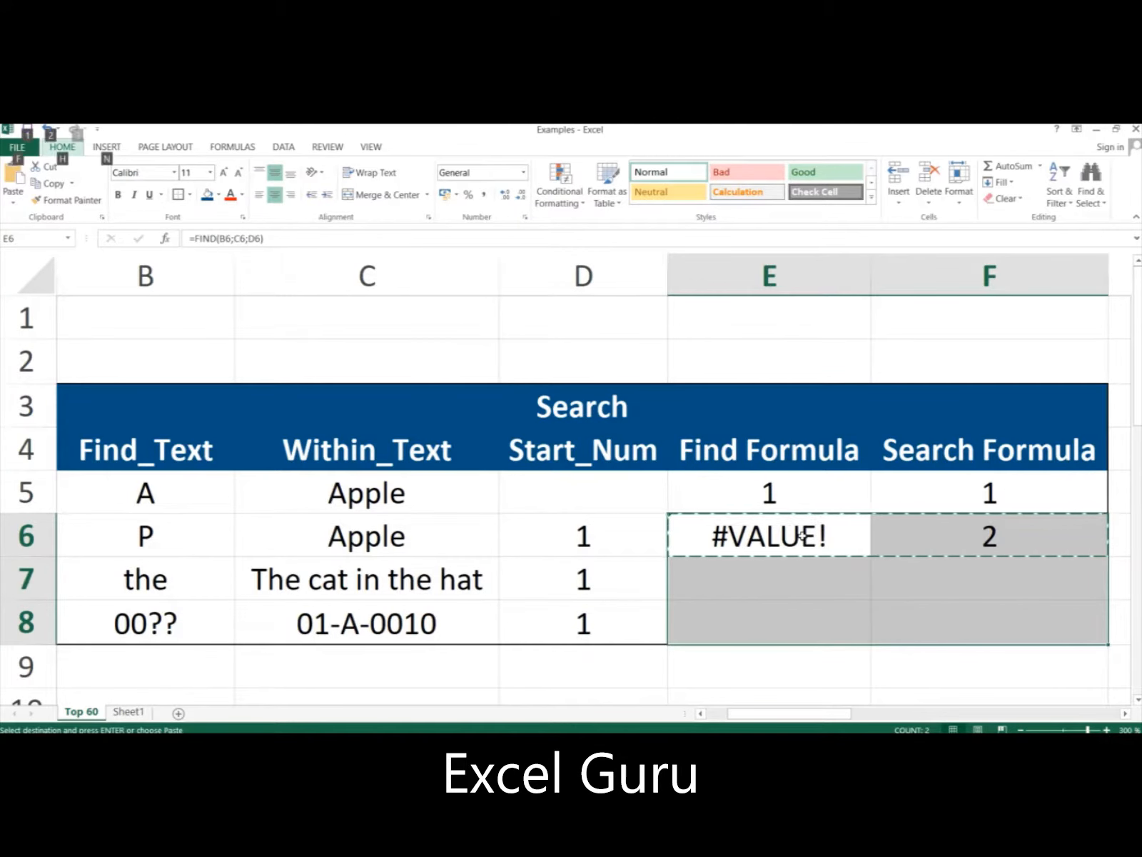
pyautogui.press('Return')
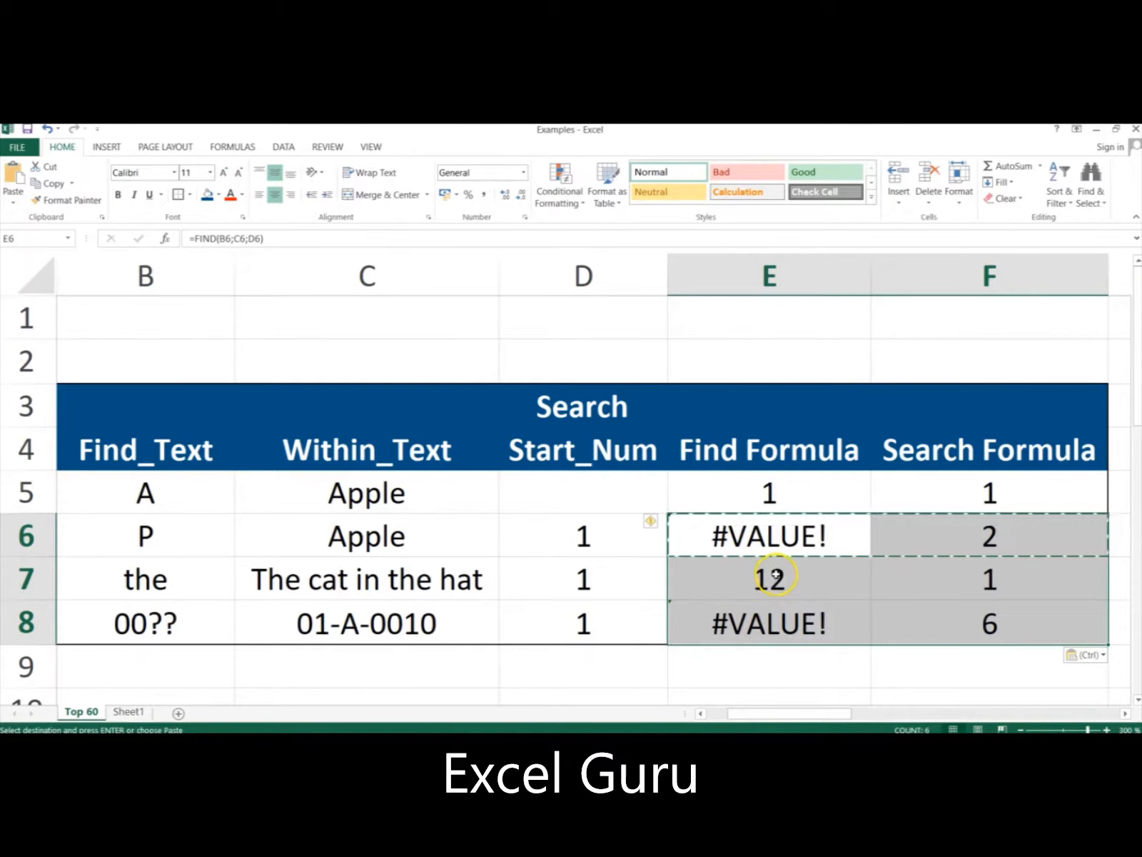
pyautogui.click(775, 575)
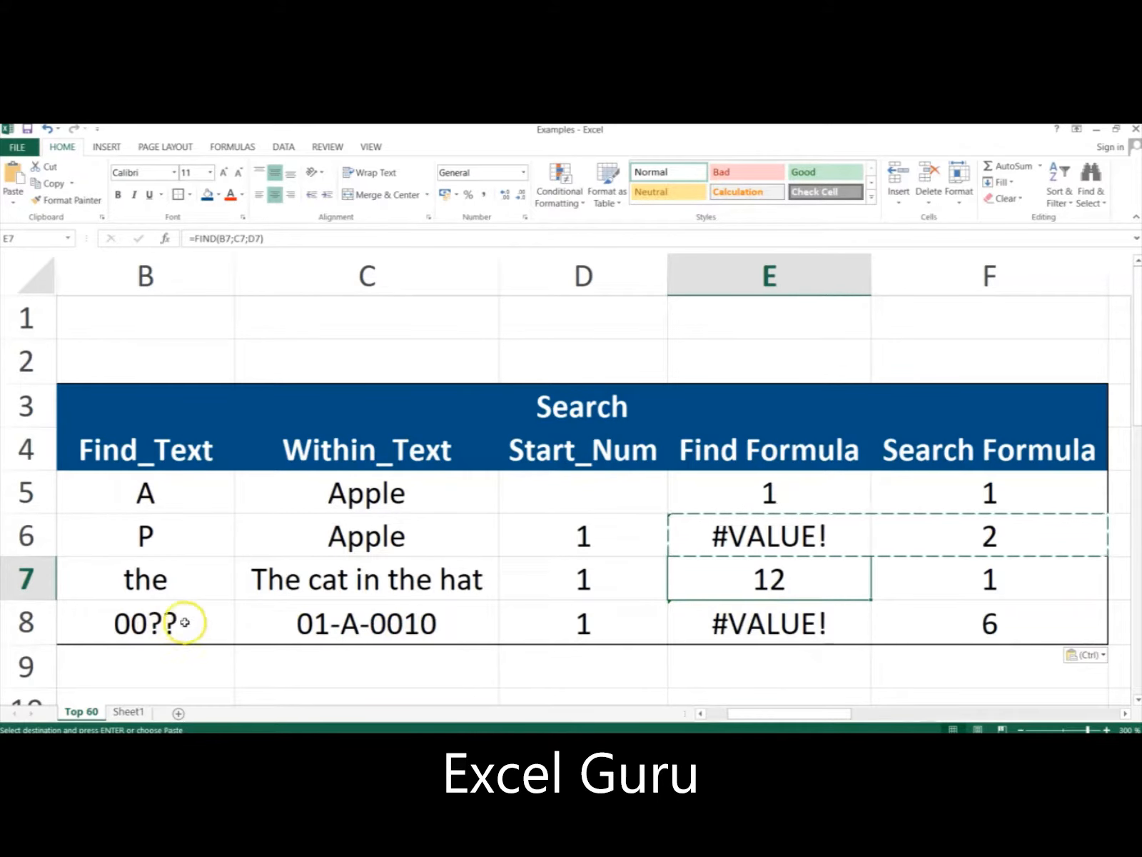
pyautogui.click(971, 618)
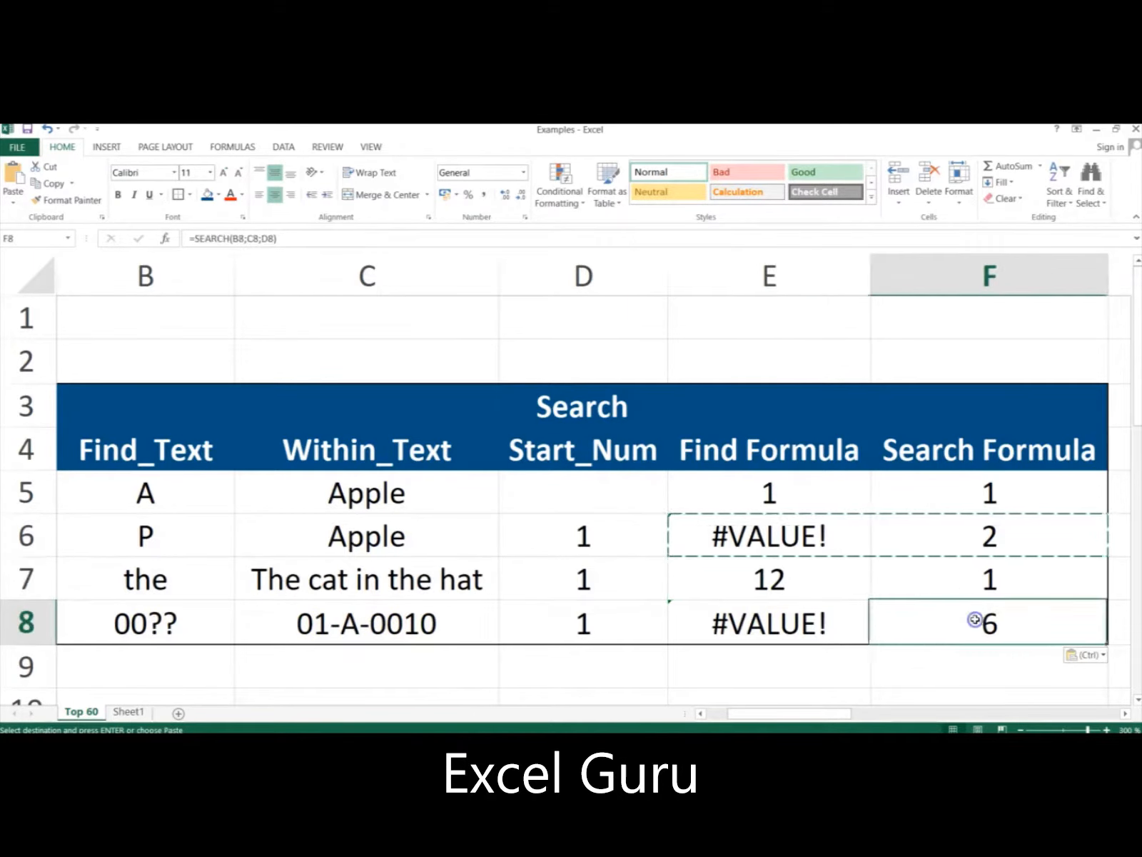
# Switch to the PowerPoint slide show and advance to the Rand & Randbetween slide
pyautogui.hotkey('alt', 'Tab')
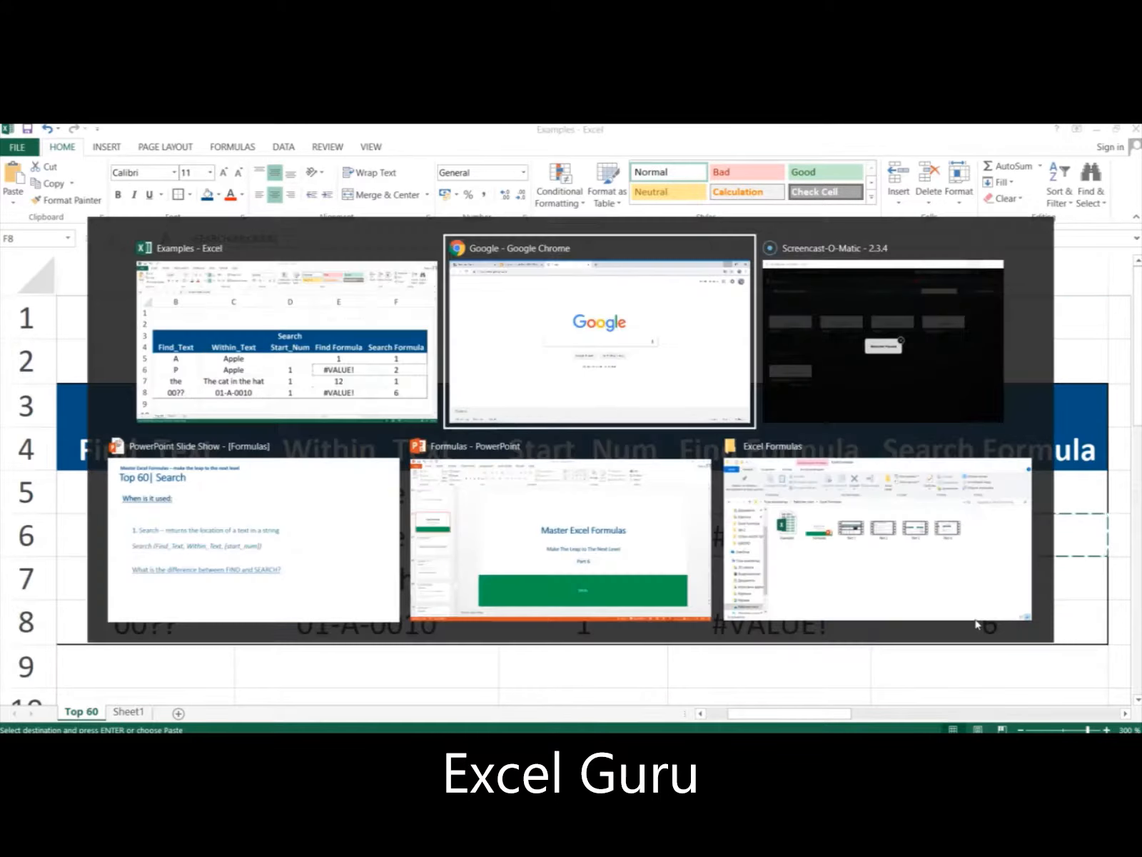
pyautogui.hotkey('alt', 'Tab')
pyautogui.hotkey('alt', 'Tab')
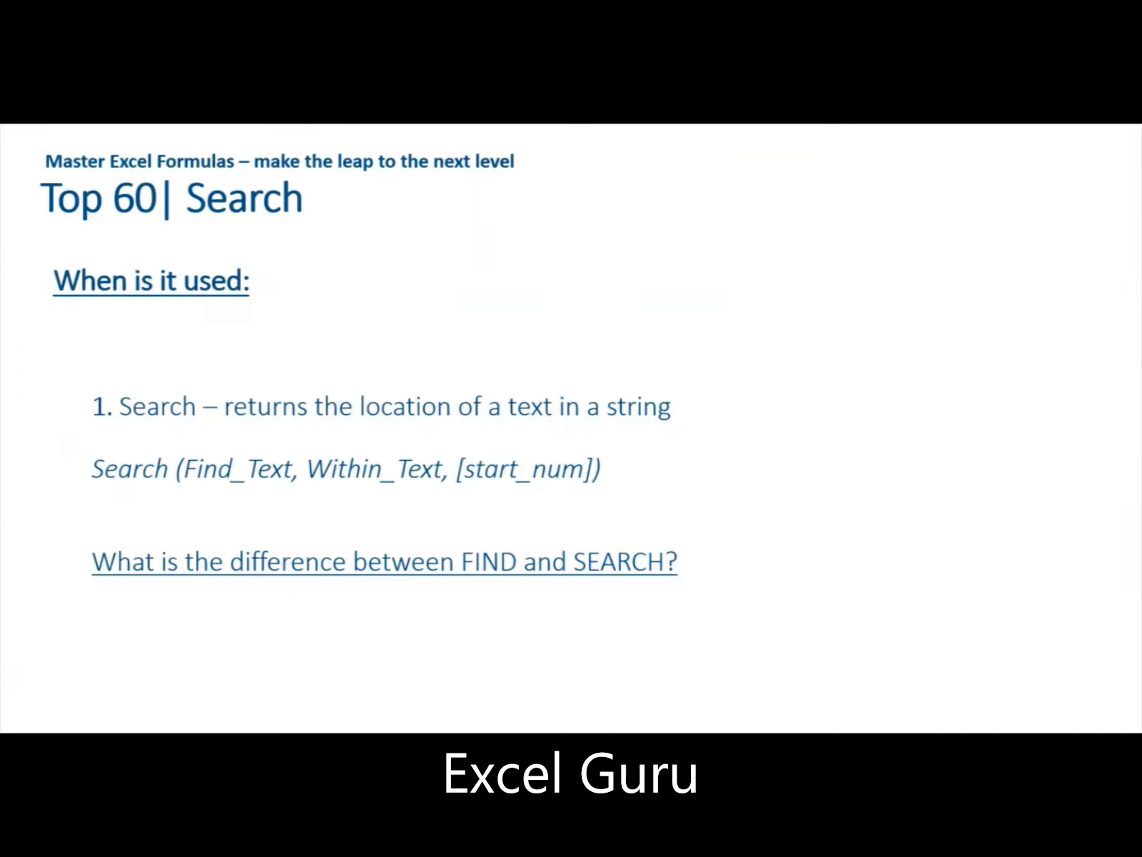
pyautogui.press('Right')
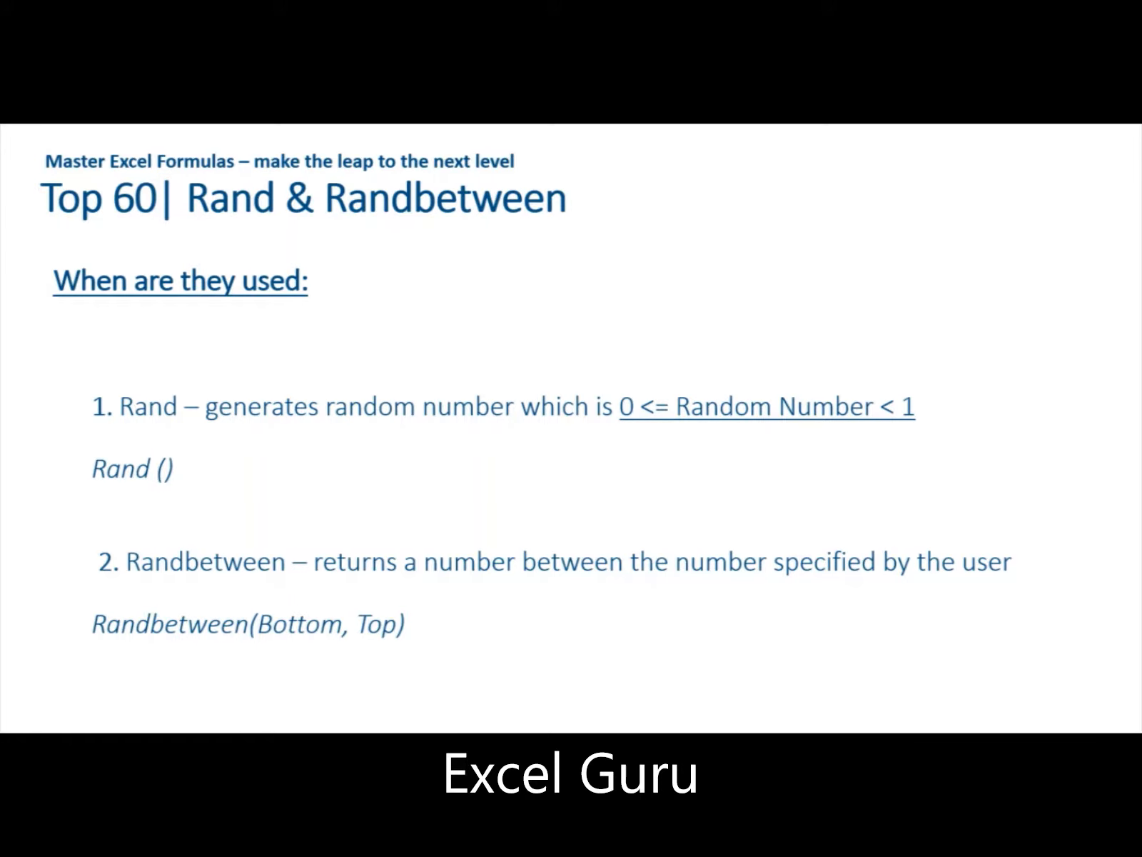
# Return to the Examples workbook in Excel and enter the formula =RAND() in cell H5 of the Rand & Randbetween table
pyautogui.hotkey('alt', 'Tab')
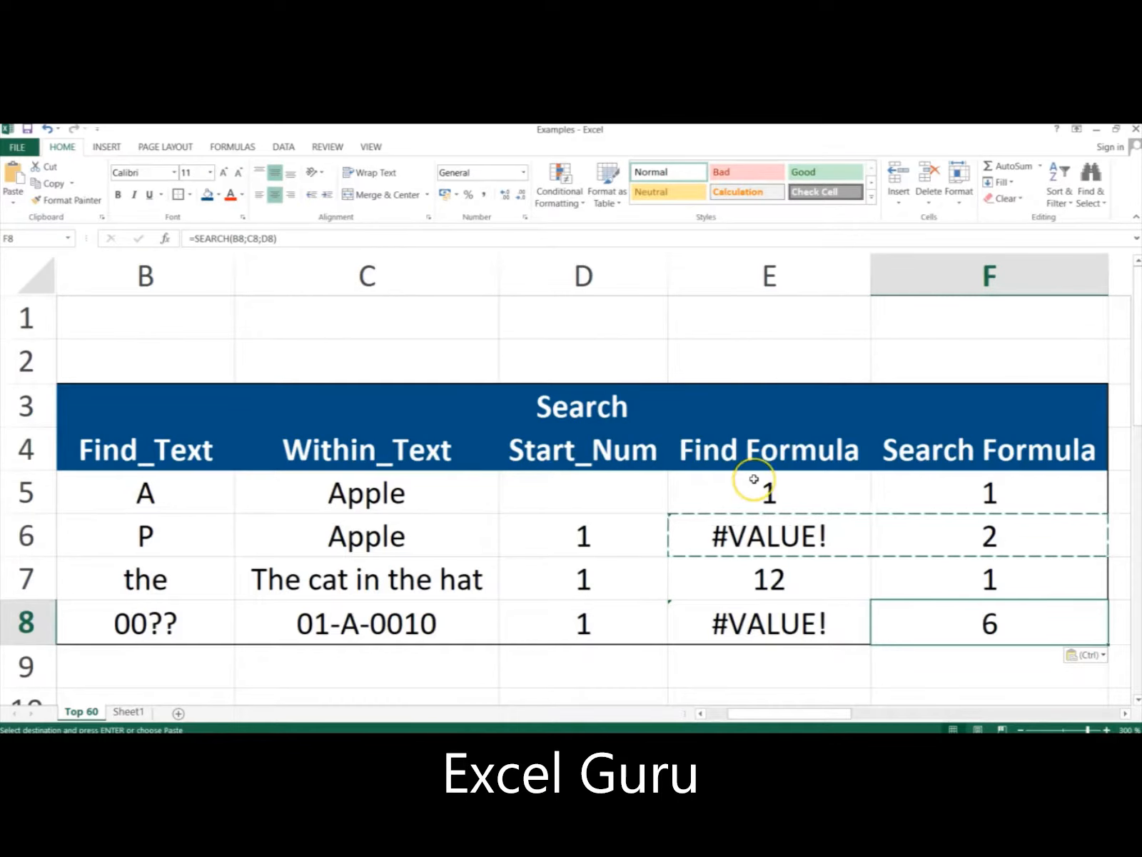
pyautogui.press('Right')
pyautogui.press('Right')
pyautogui.press('Right')
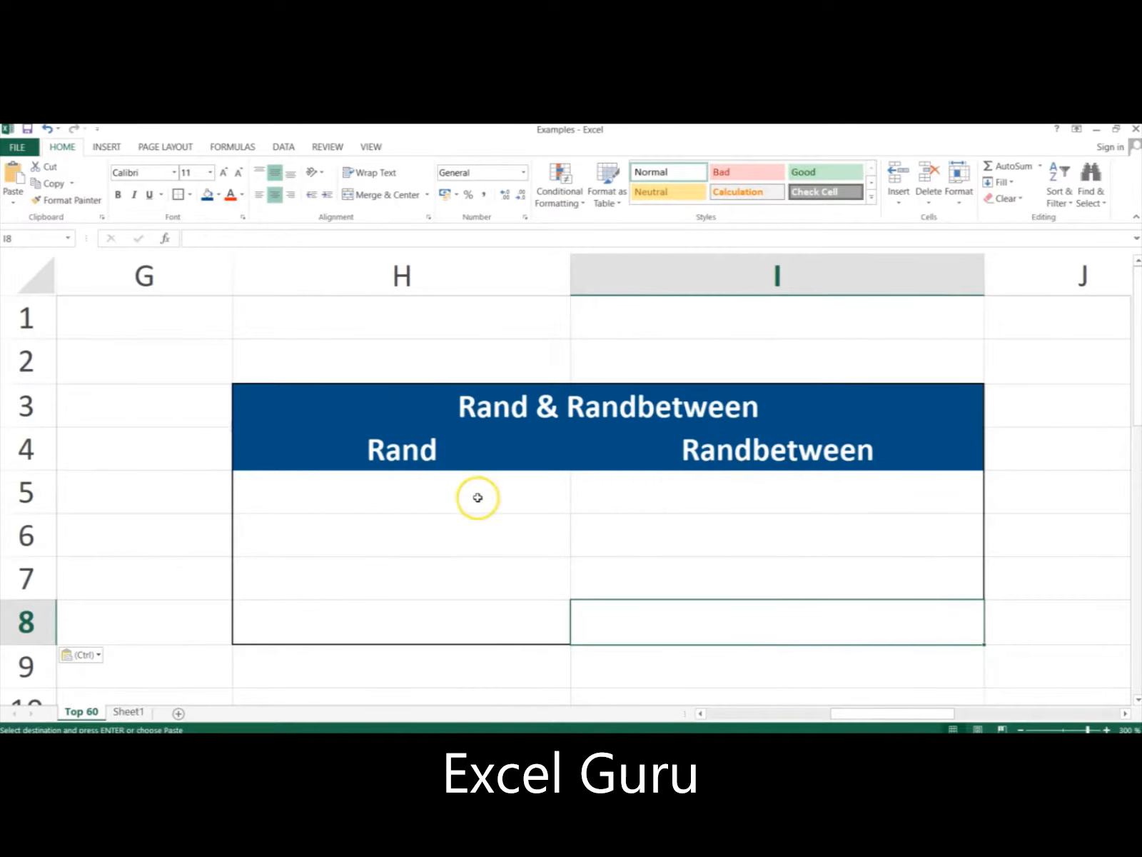
pyautogui.click(417, 490)
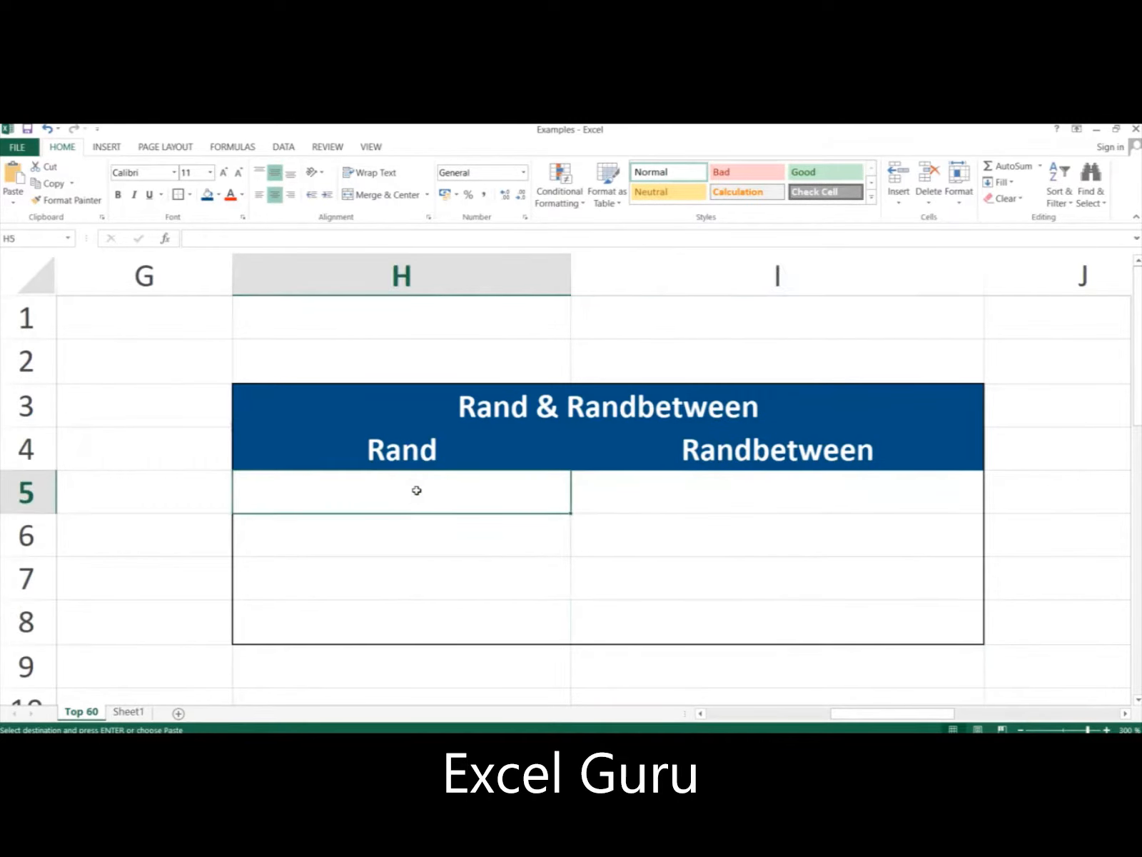
pyautogui.write('rand')
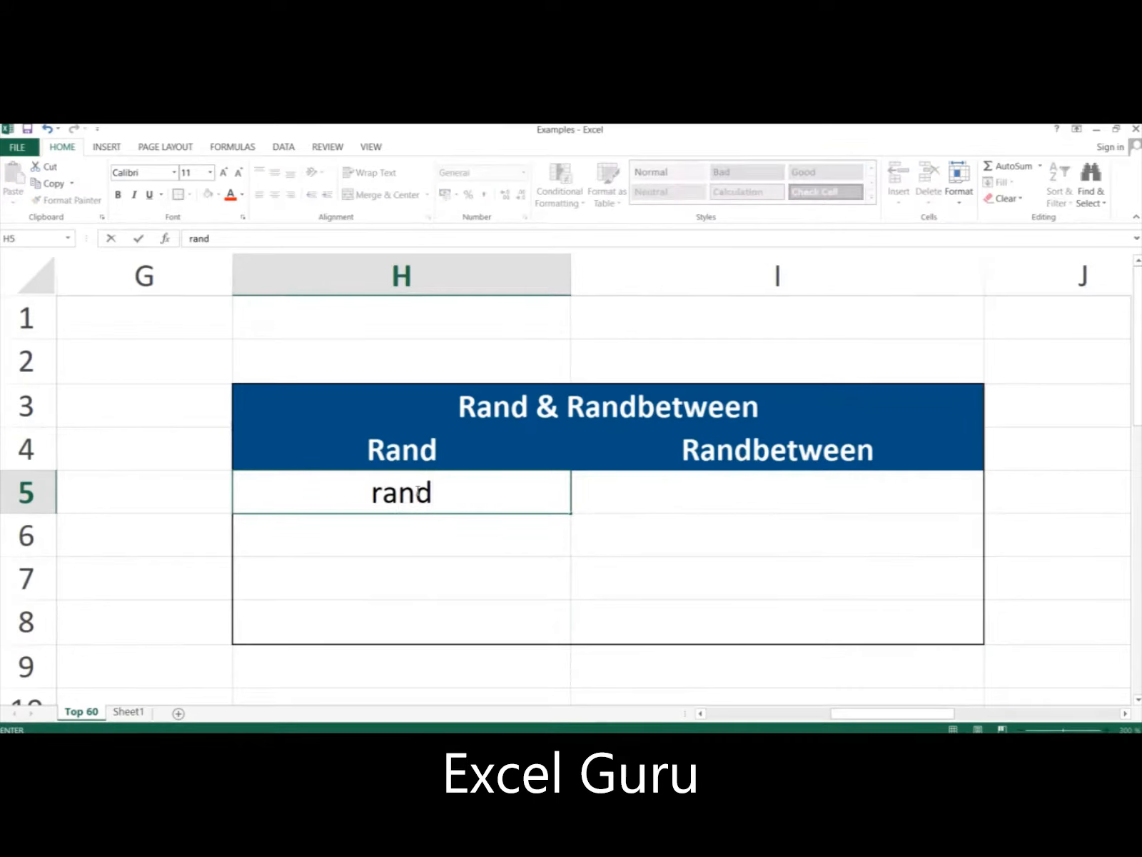
pyautogui.press('BackSpace')
pyautogui.press('BackSpace')
pyautogui.press('BackSpace')
pyautogui.write('=rand')
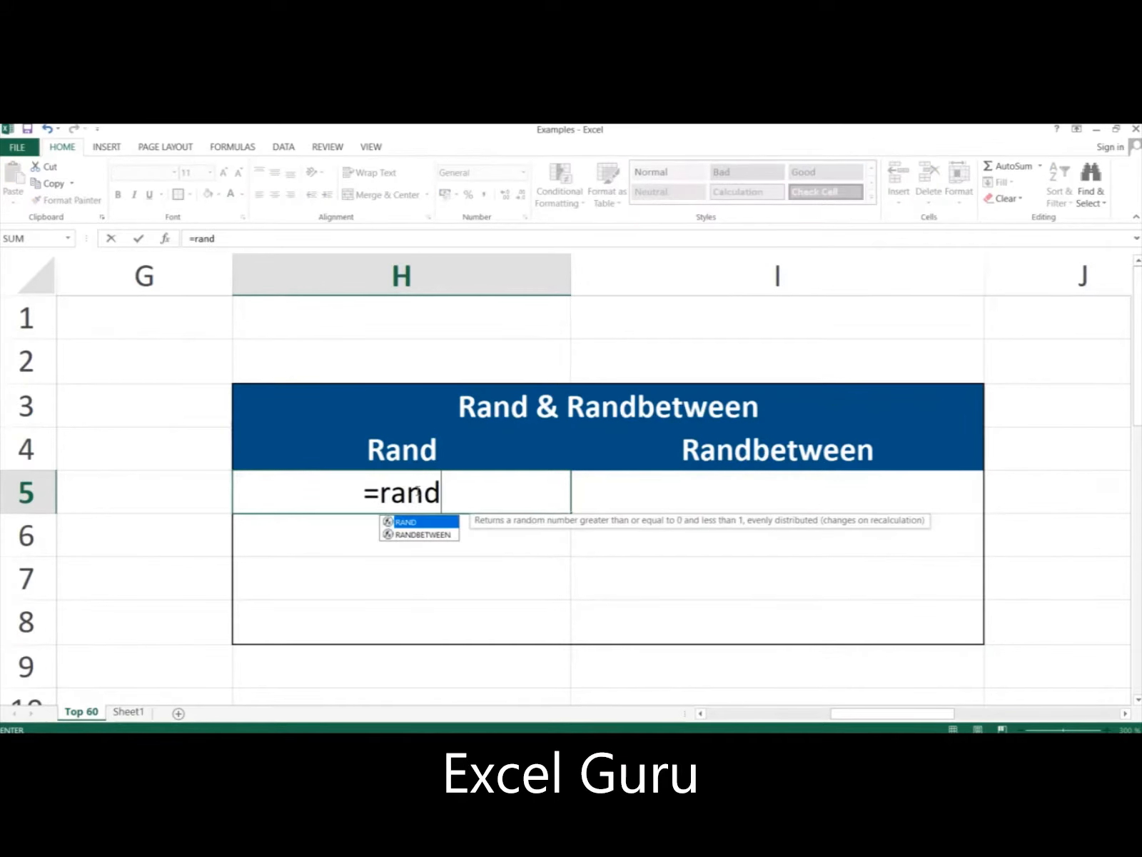
pyautogui.write('()')
pyautogui.press('Return')
# Copy the RAND formula from H5 down through H8 with Paste Special as formulas, and check the copy in H6
pyautogui.click(416, 492)
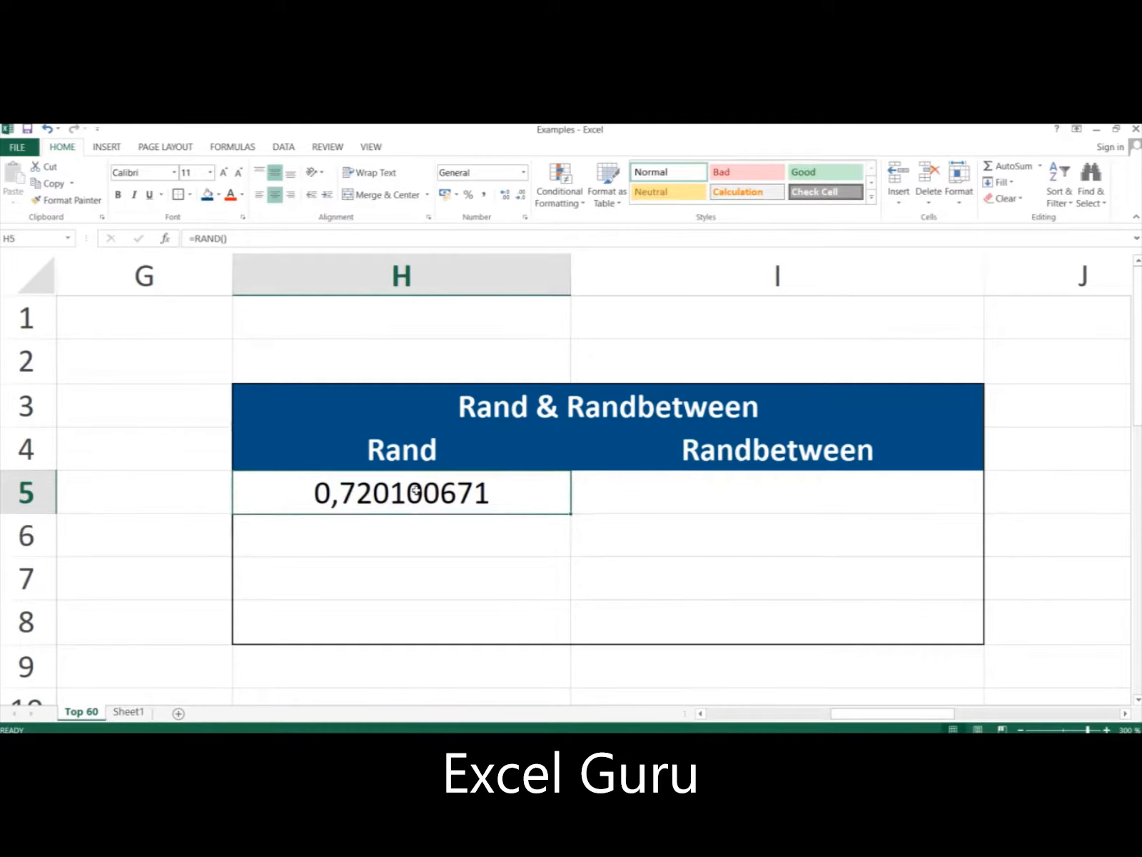
pyautogui.hotkey('ctrl', 'c')
pyautogui.hotkey('shift', 'Down')
pyautogui.hotkey('shift', 'Down')
pyautogui.hotkey('shift', 'Down')
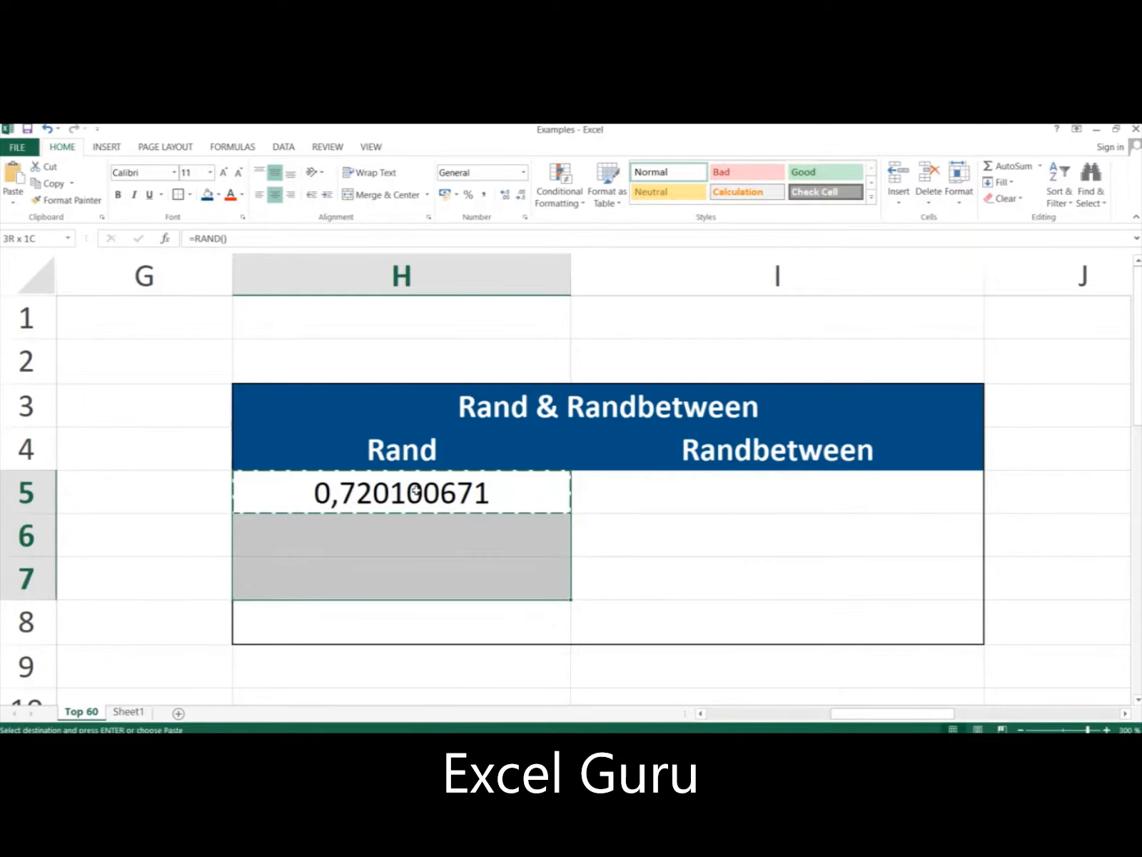
pyautogui.hotkey('alt', 'e')
pyautogui.press('s')
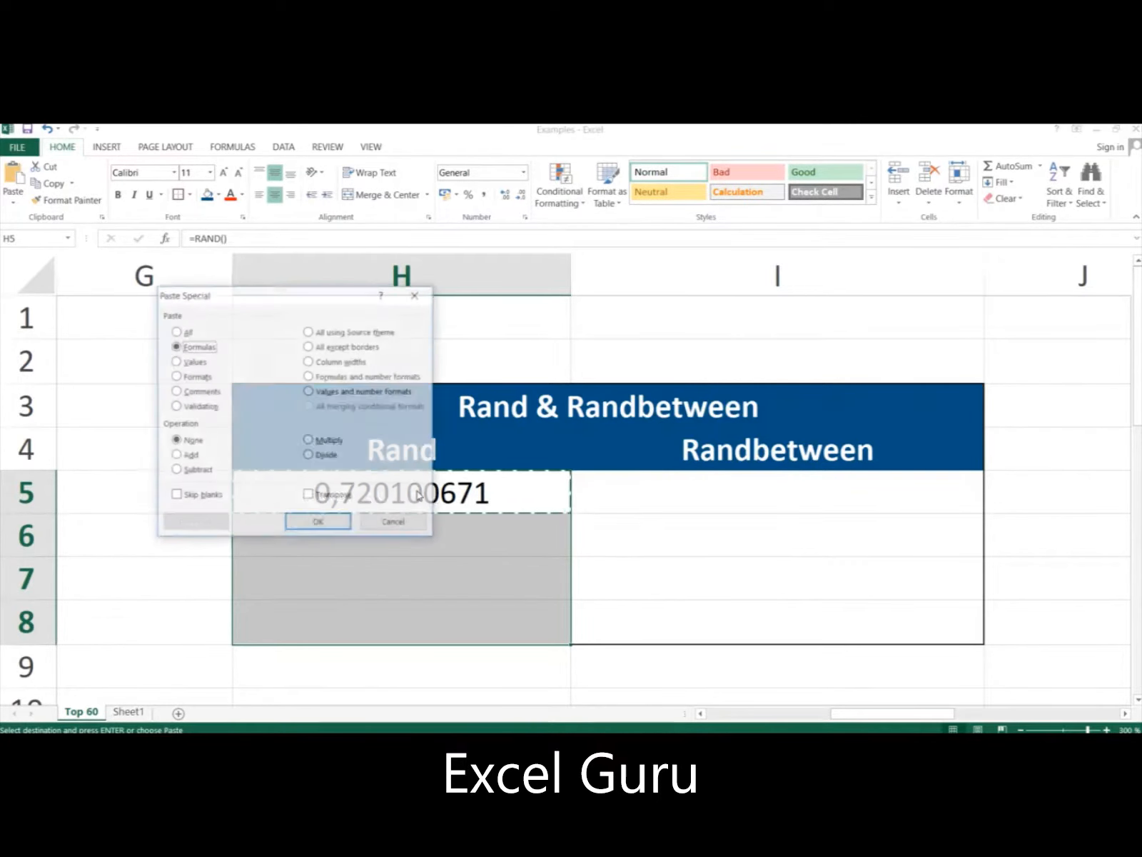
pyautogui.press('Return')
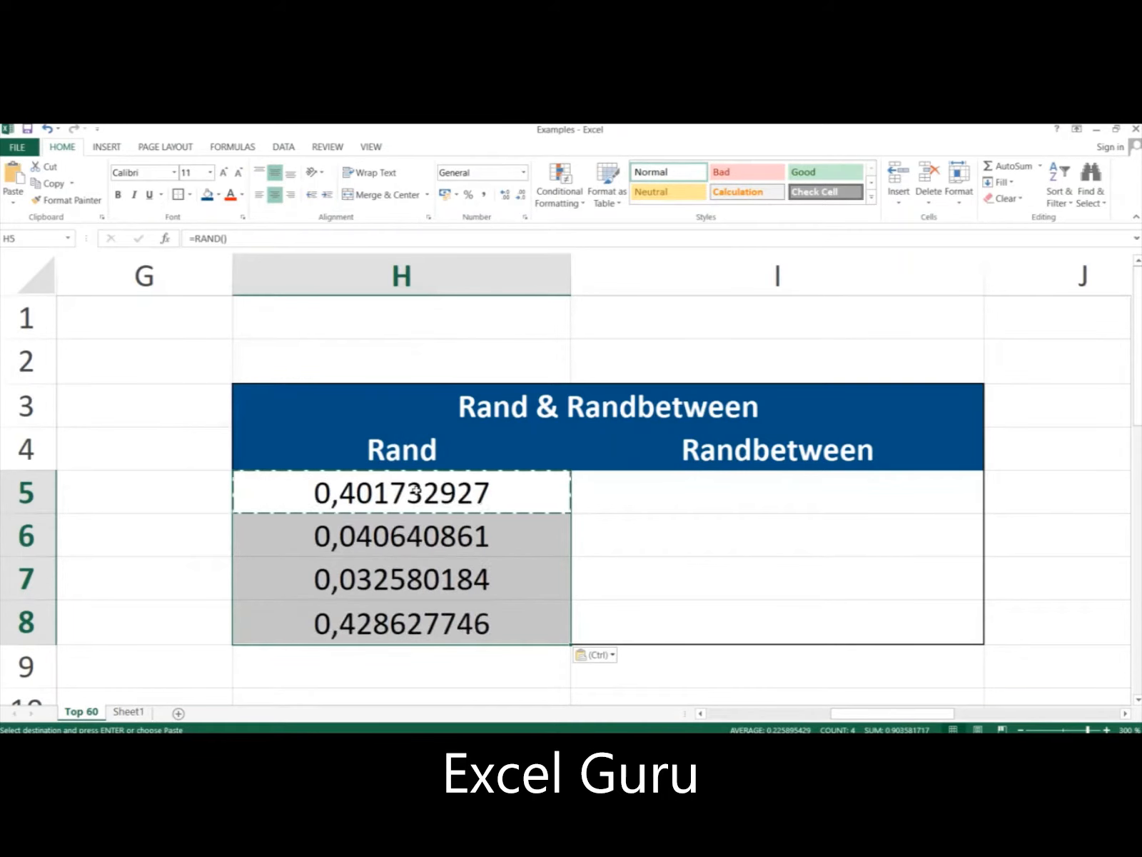
pyautogui.click(384, 540)
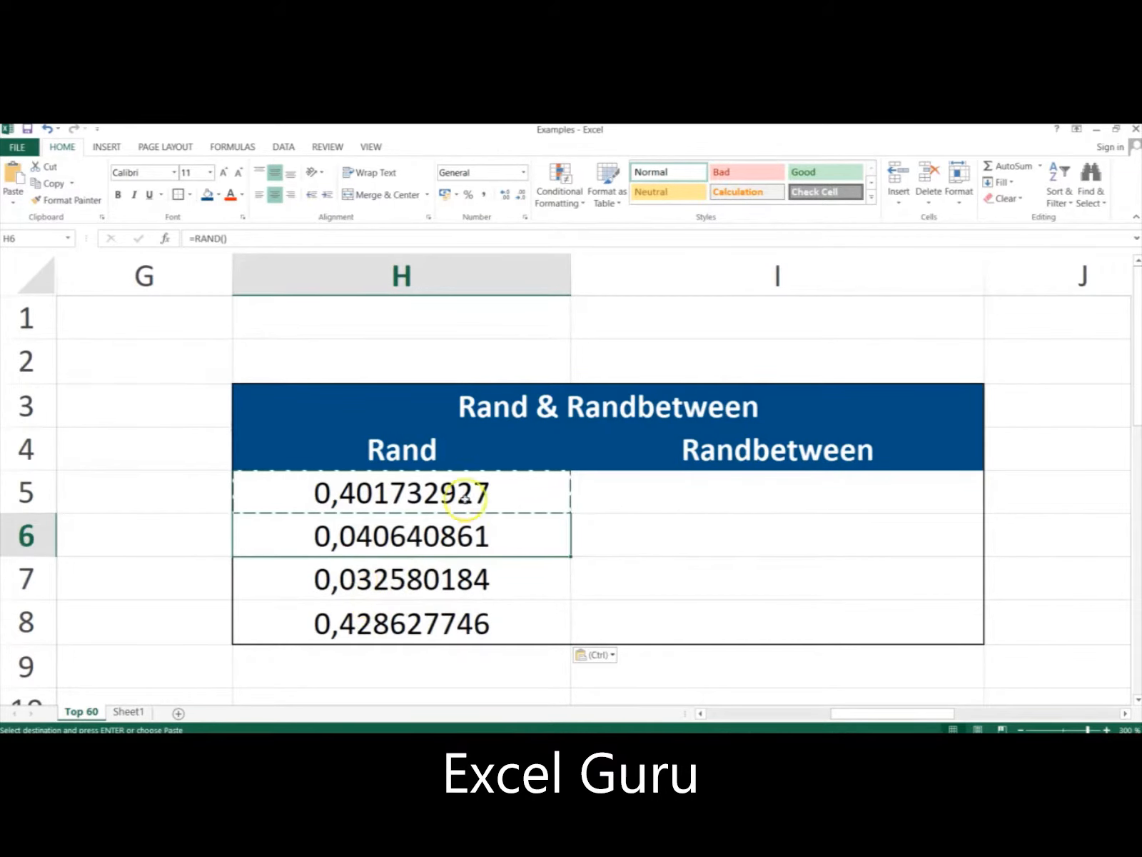
# Write the formula =randbetween(1,10) in cell I5 of the Randbetween column
pyautogui.click(706, 497)
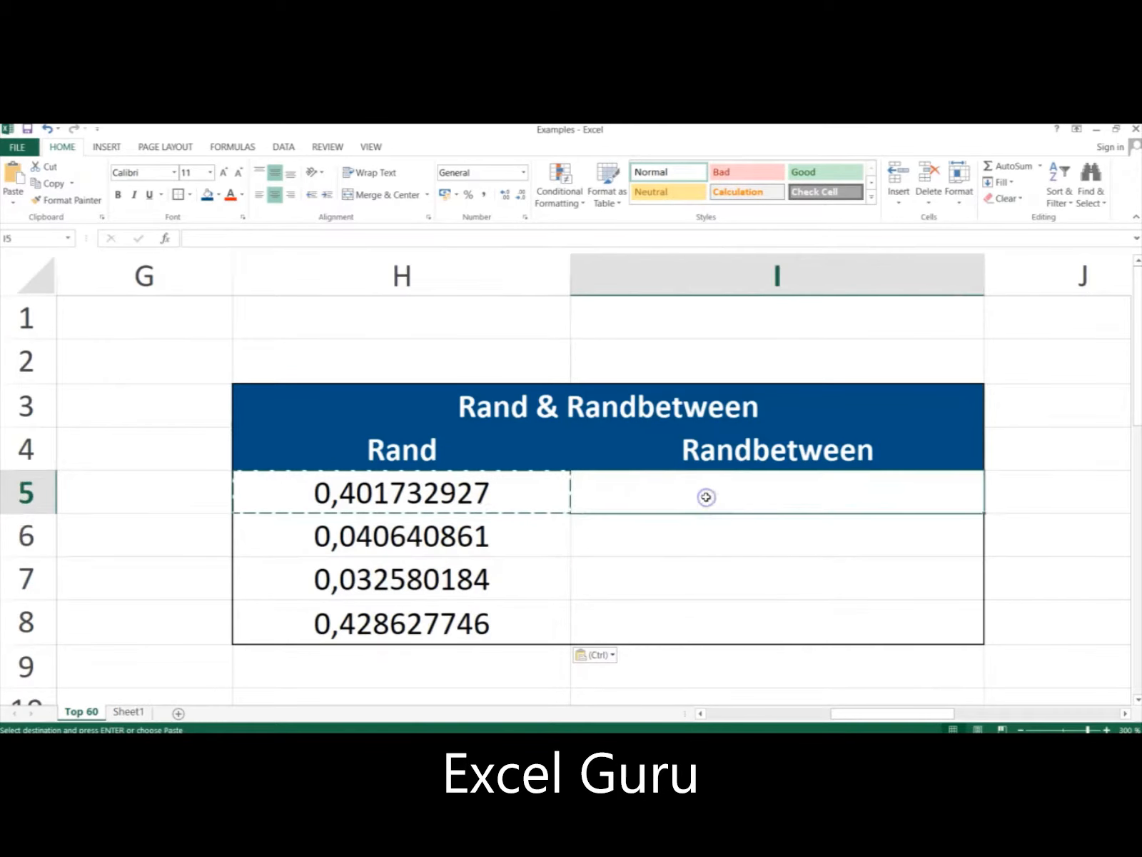
pyautogui.write('=randb')
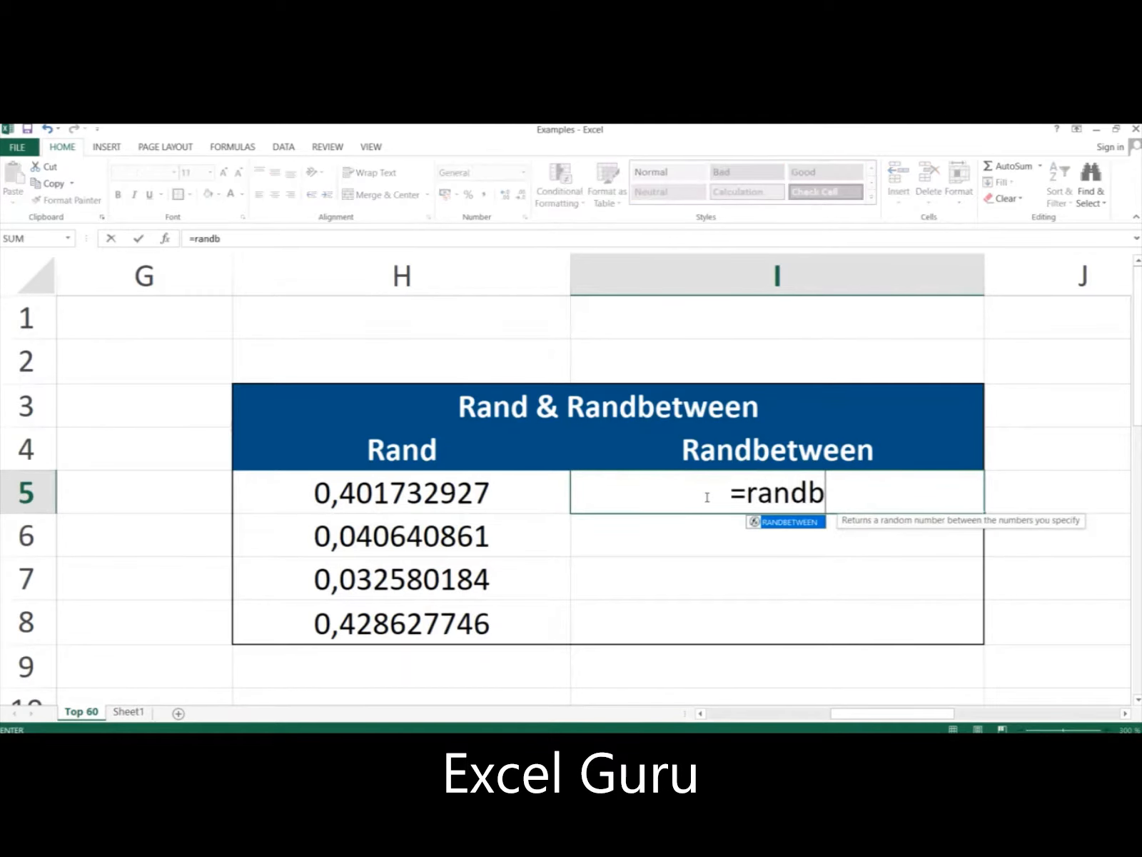
pyautogui.write('etween(')
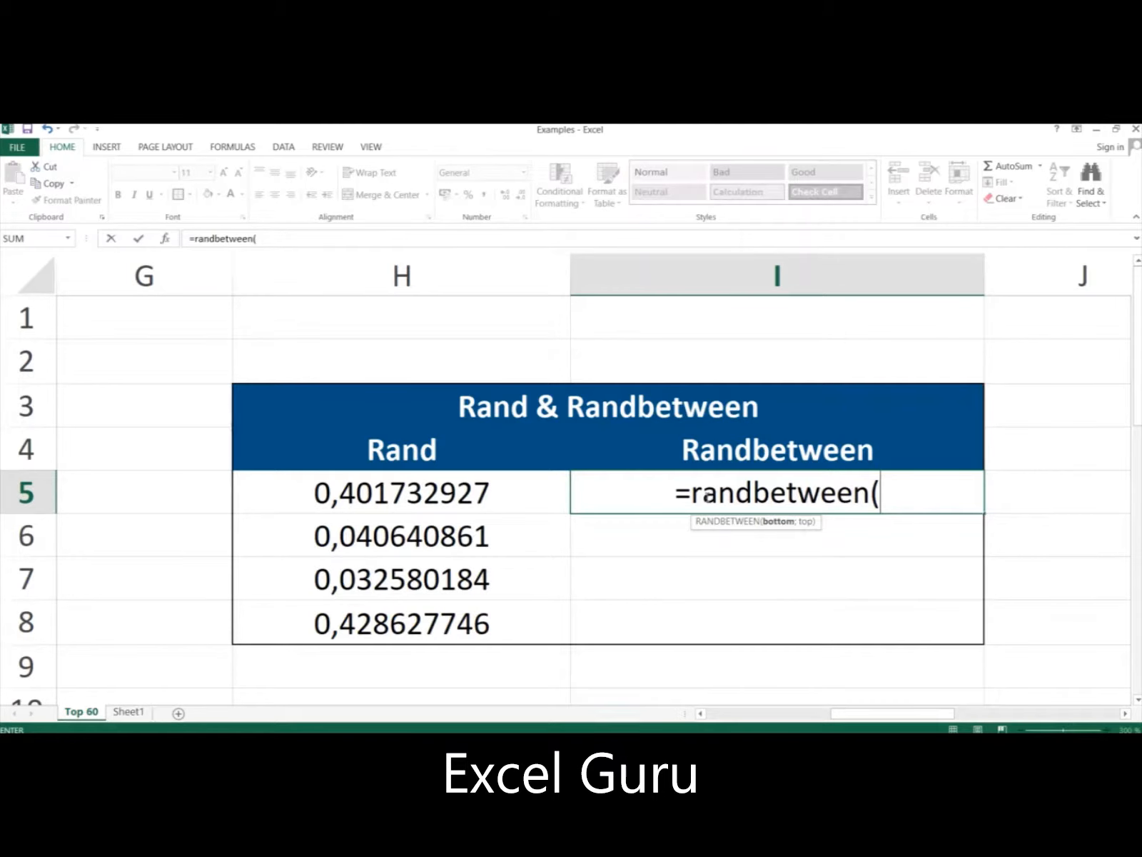
pyautogui.write('1,10')
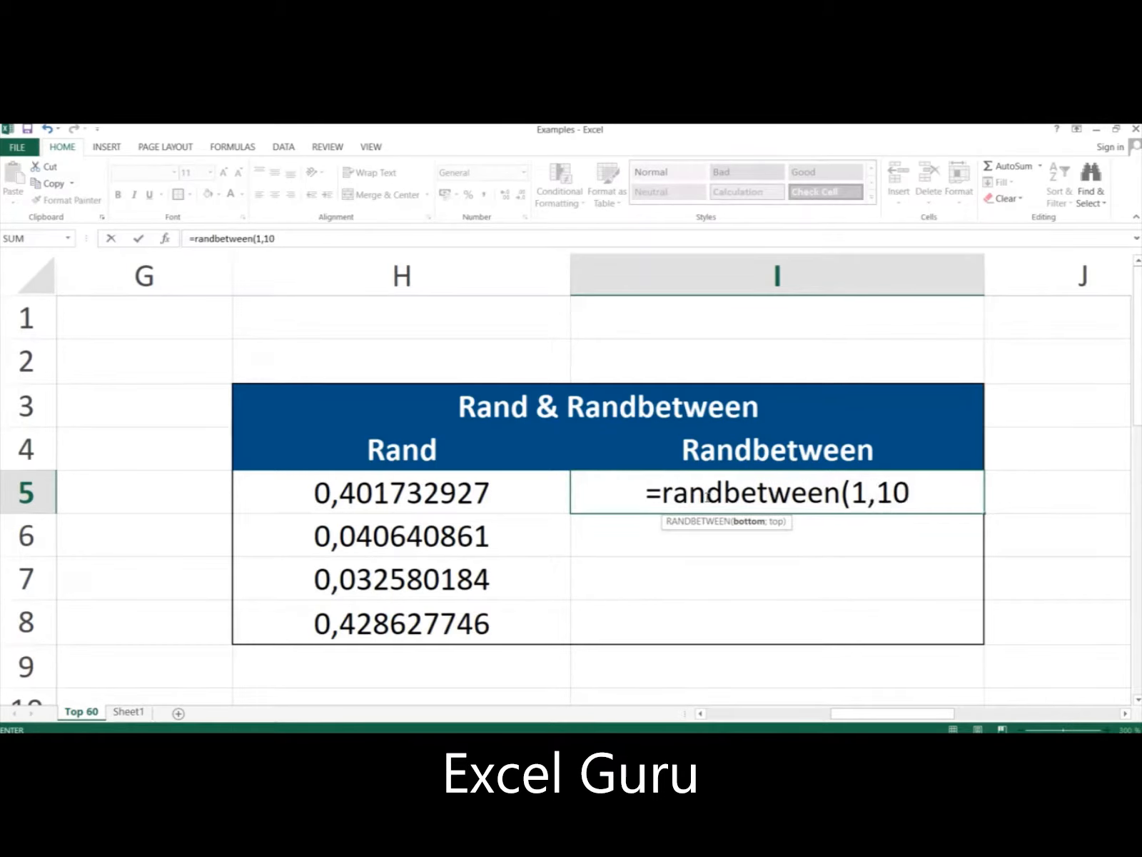
pyautogui.write(')')
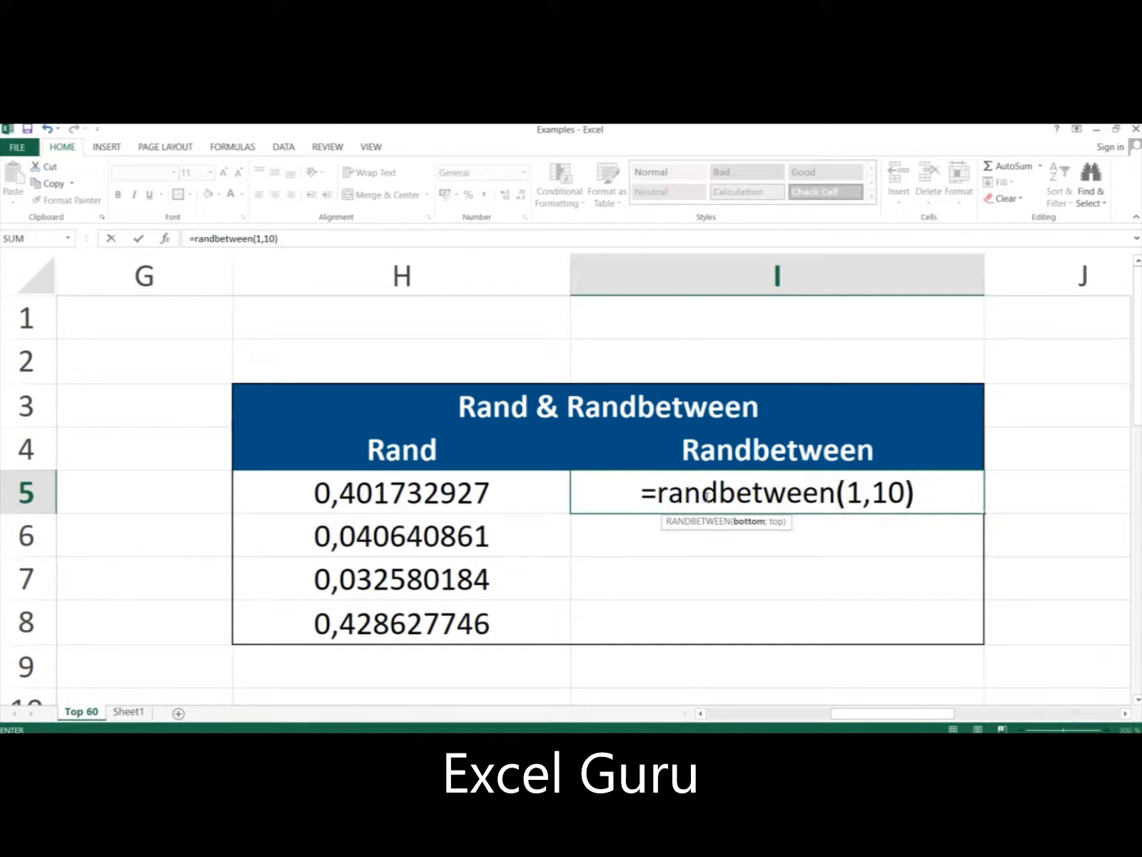
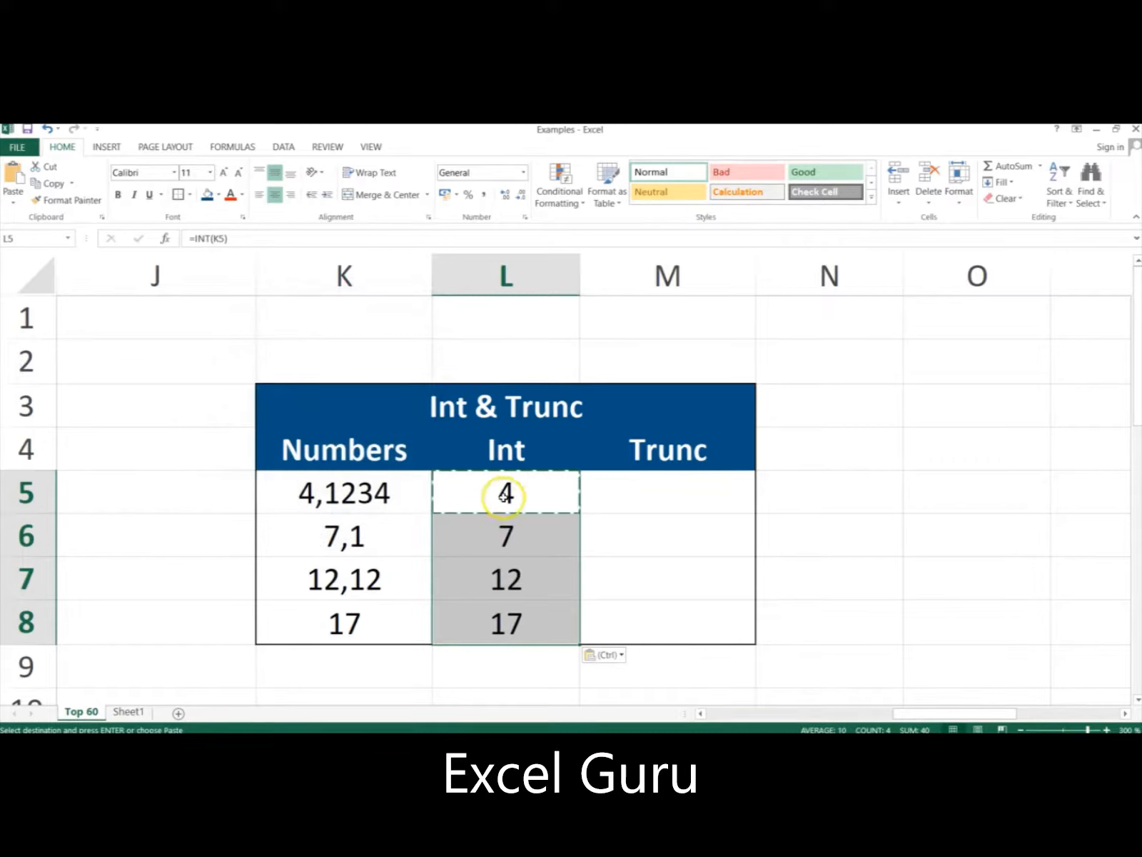
# Enter the formula =TRUNC(K5) in cell M5 of the Int & Trunc table
pyautogui.click(674, 508)
pyautogui.write('=trunc(')
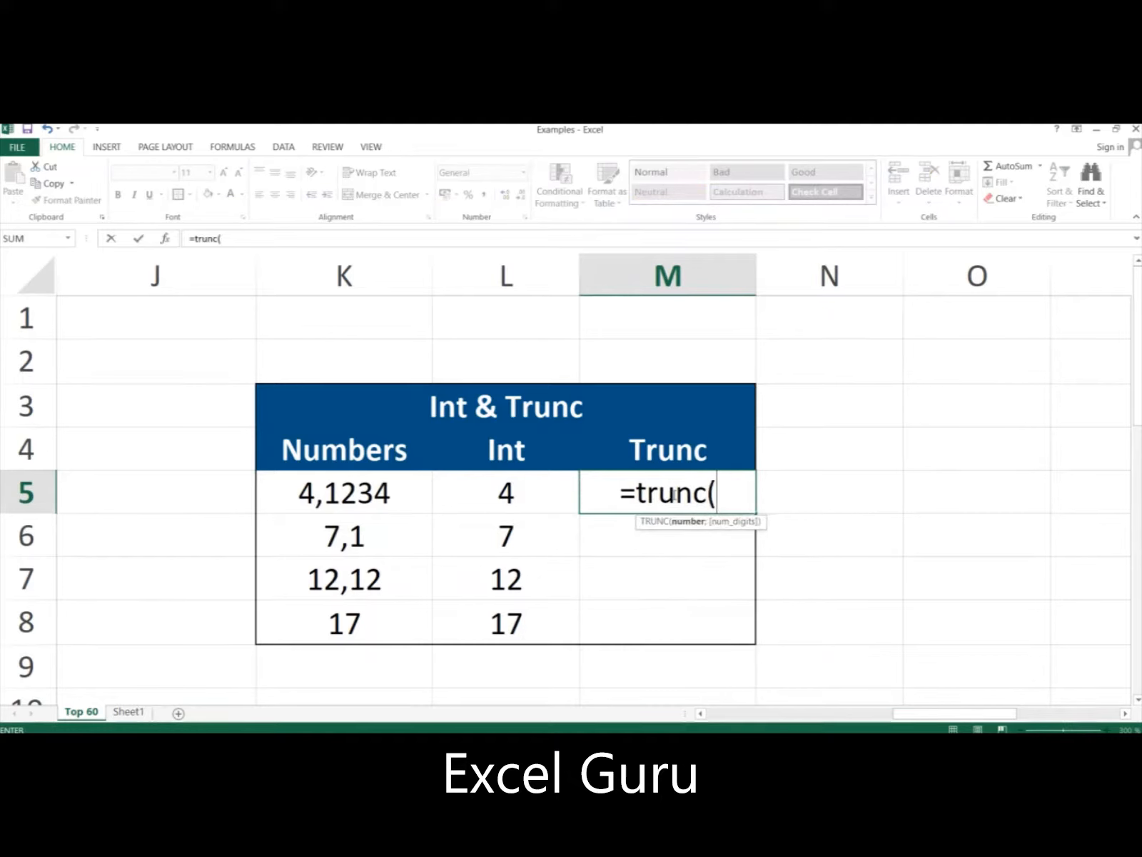
pyautogui.press('Left')
pyautogui.press('Left')
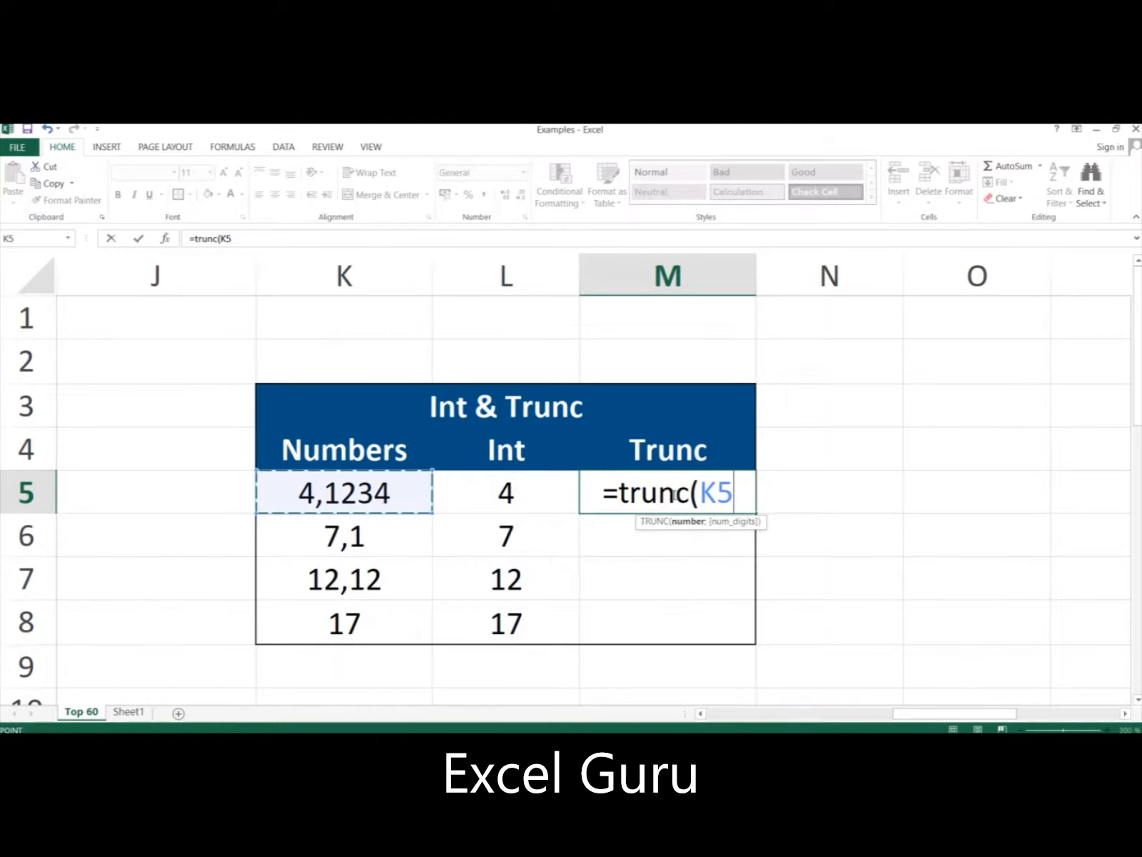
pyautogui.write(')')
pyautogui.press('Return')
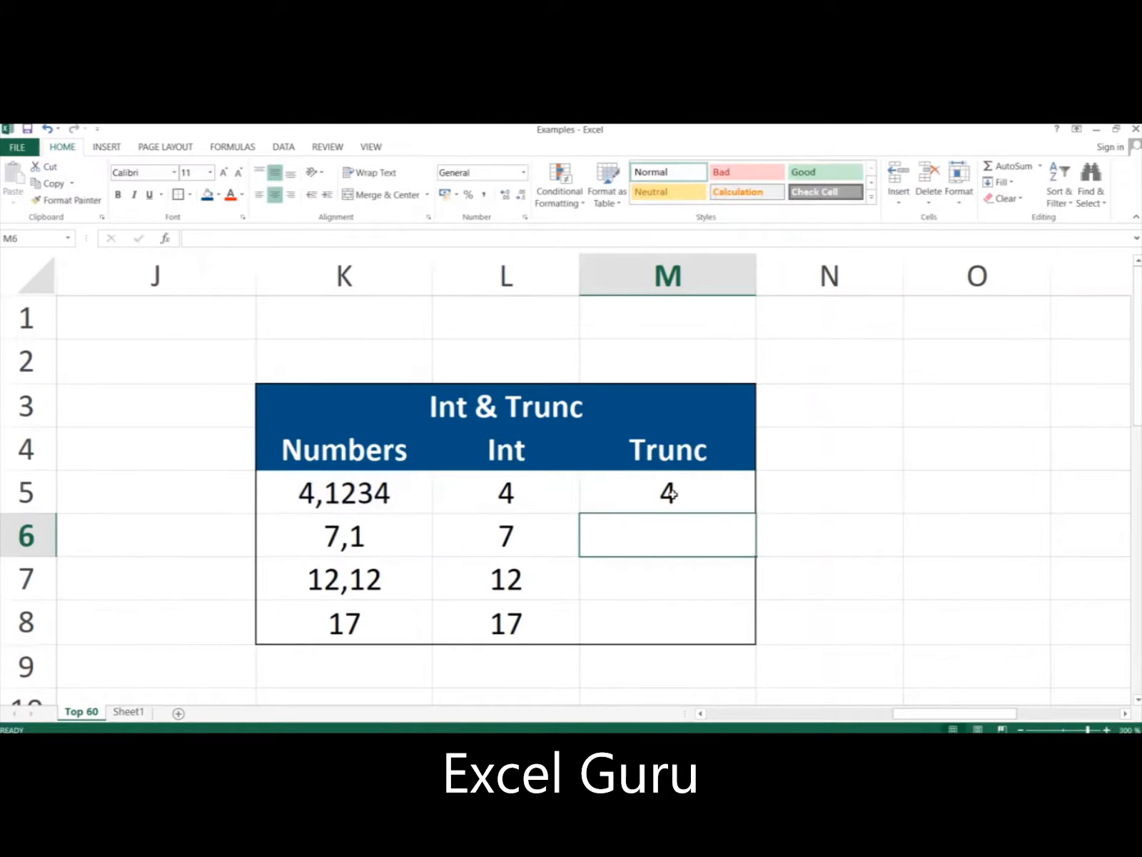
# Copy the TRUNC formula from M5 down through M8 with Paste Special, pasting formulas only
pyautogui.click(668, 492)
pyautogui.hotkey('ctrl', 'c')
pyautogui.hotkey('shift', 'Down')
pyautogui.hotkey('shift', 'Down')
pyautogui.hotkey('shift', 'Down')
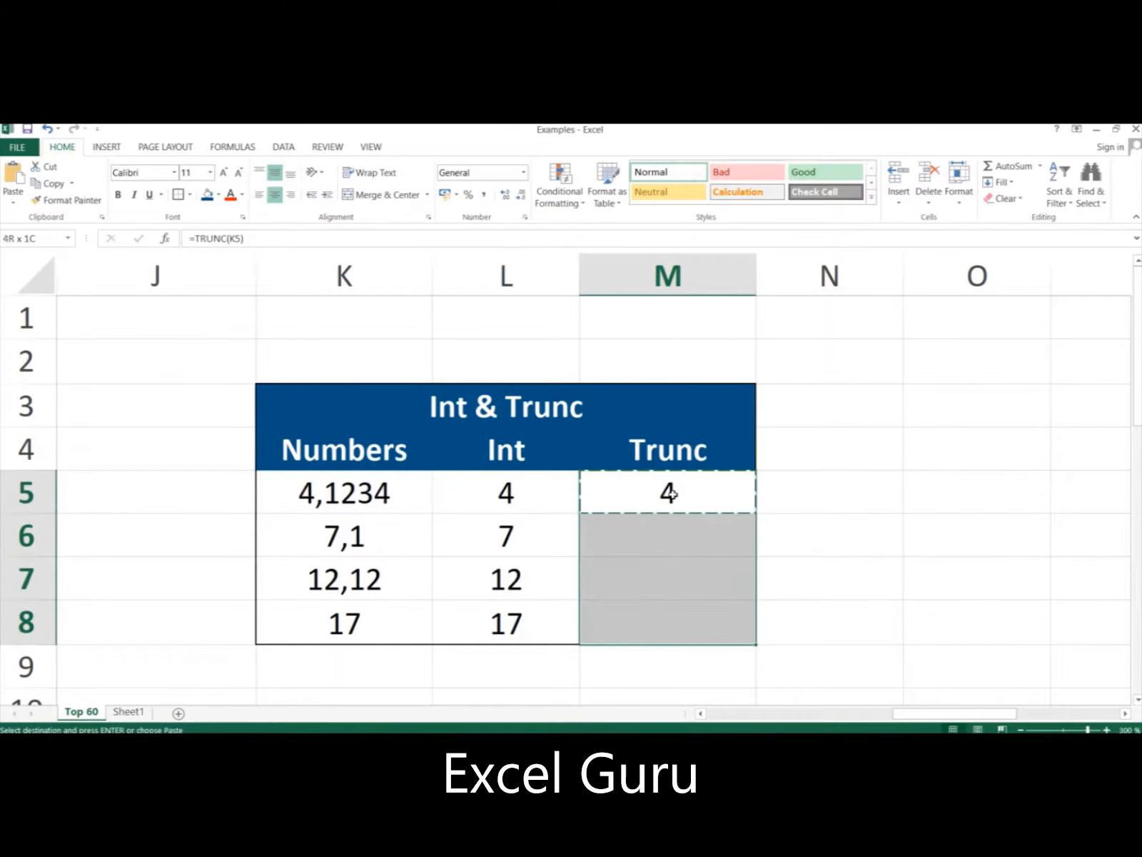
pyautogui.hotkey('ctrl', 'alt', 'v')
pyautogui.press('f')
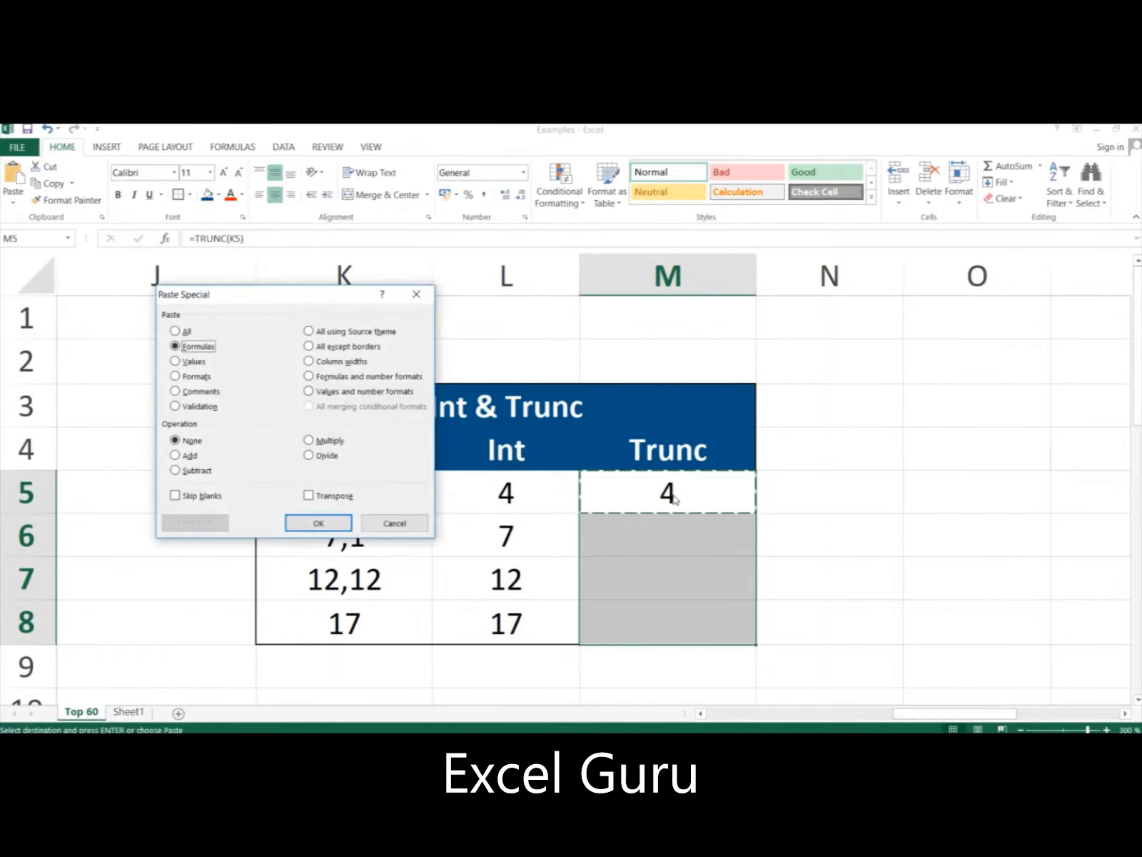
pyautogui.press('Return')
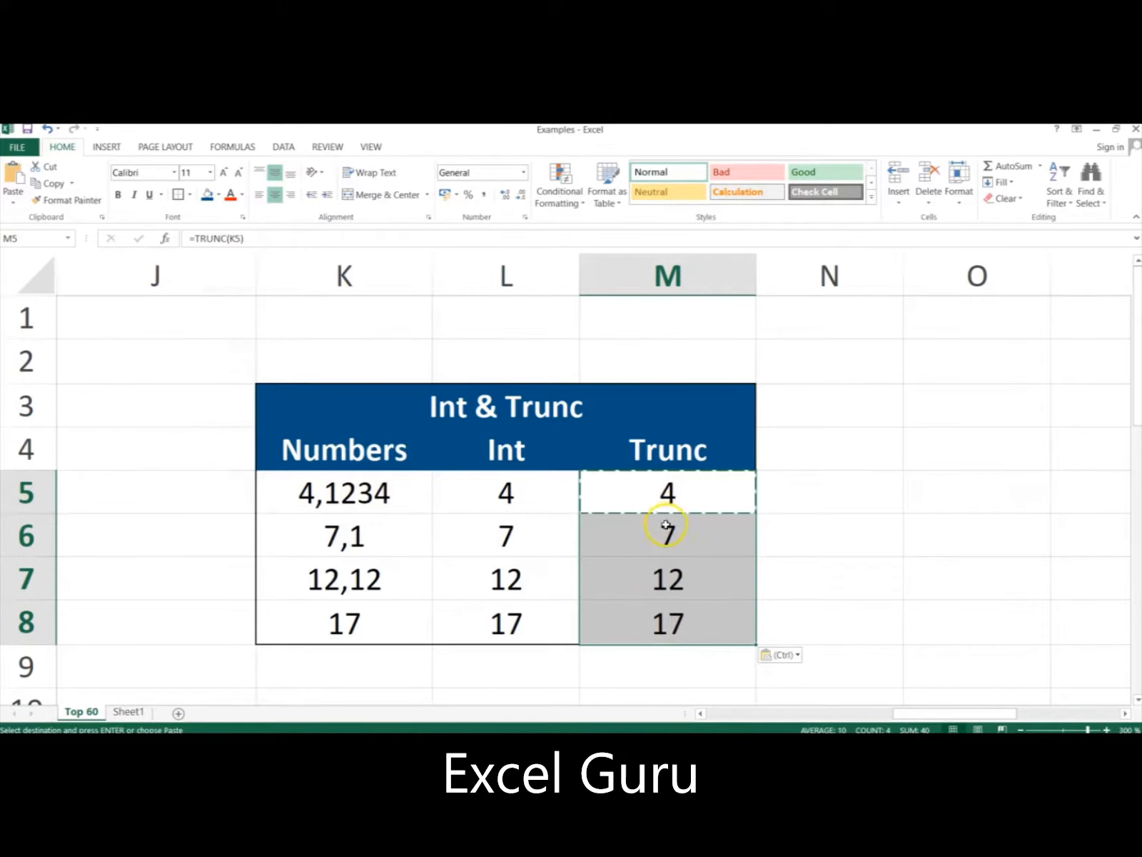
# Change the formula in M5 to =TRUNC(K5;1) to keep one decimal digit, and check the formulas in M5 and M6
pyautogui.click(667, 493)
pyautogui.doubleClick(730, 492)
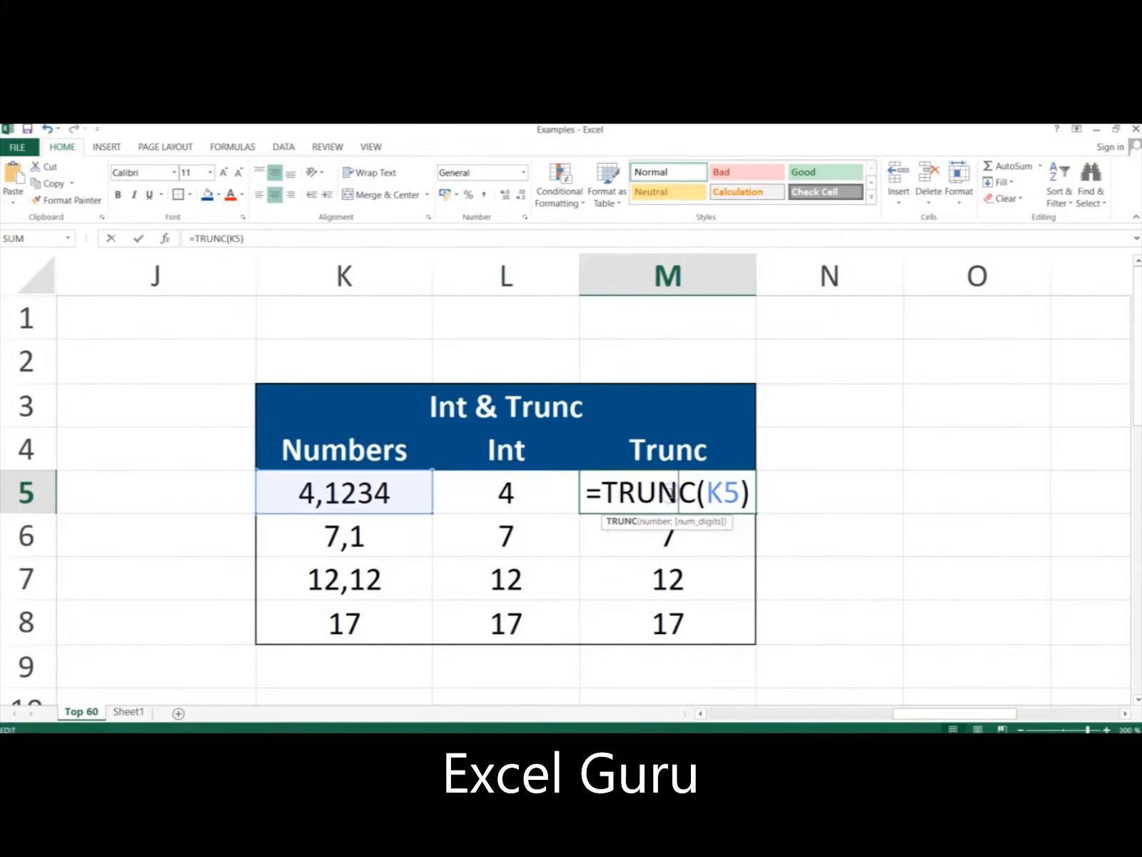
pyautogui.write(',1')
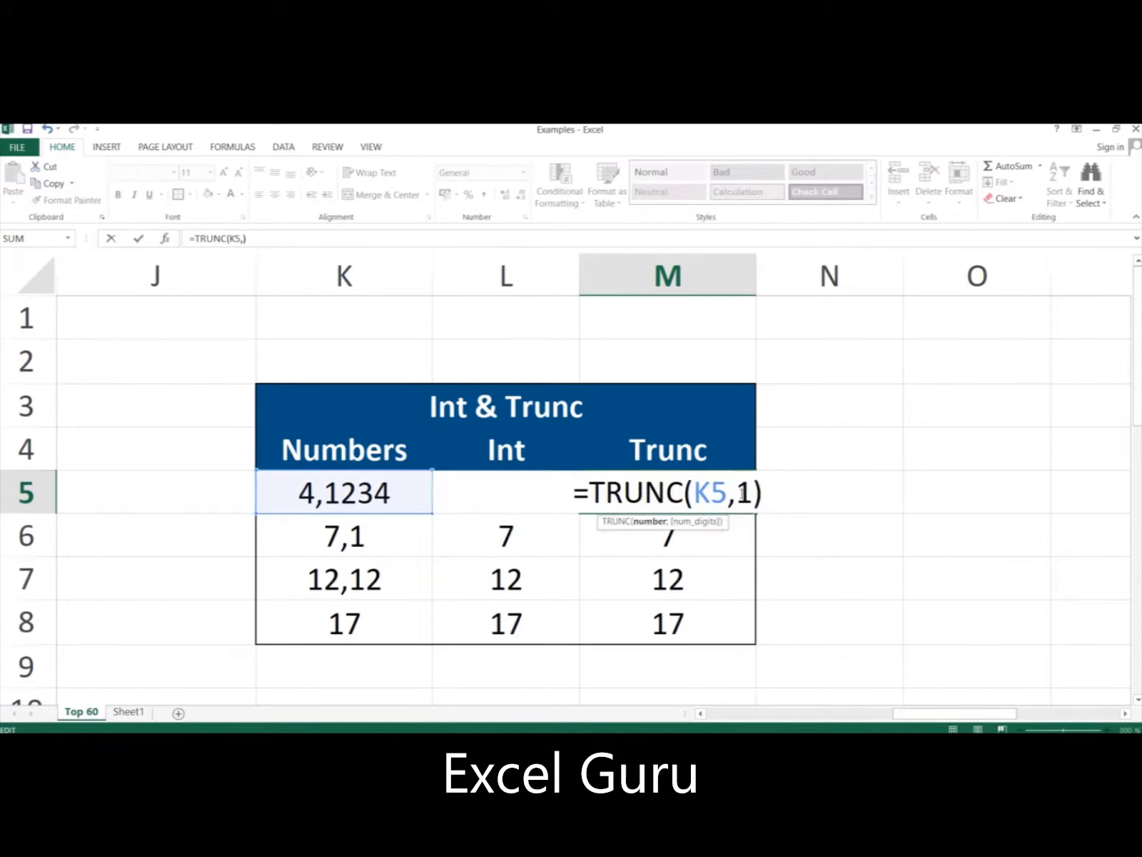
pyautogui.press('Return')
pyautogui.press('Return')
pyautogui.click(737, 493)
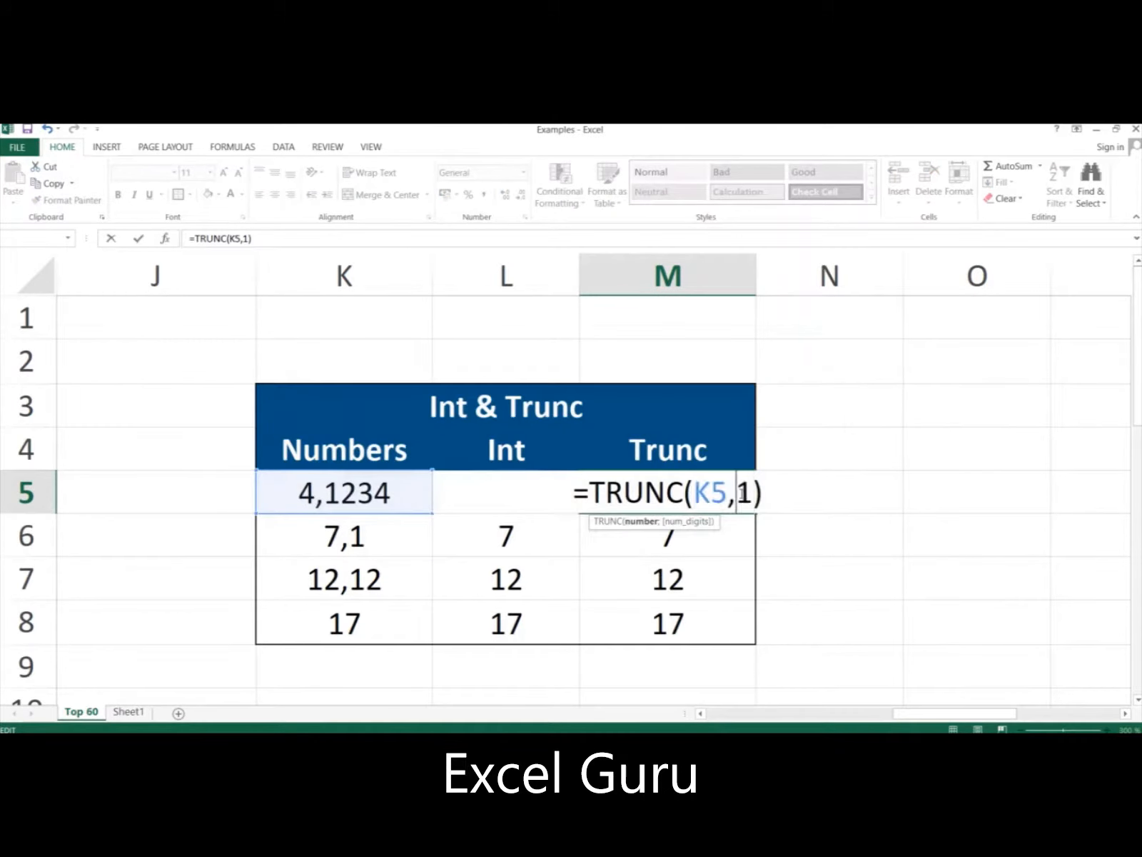
pyautogui.press('BackSpace')
pyautogui.write(';')
pyautogui.press('Return')
pyautogui.click(737, 492)
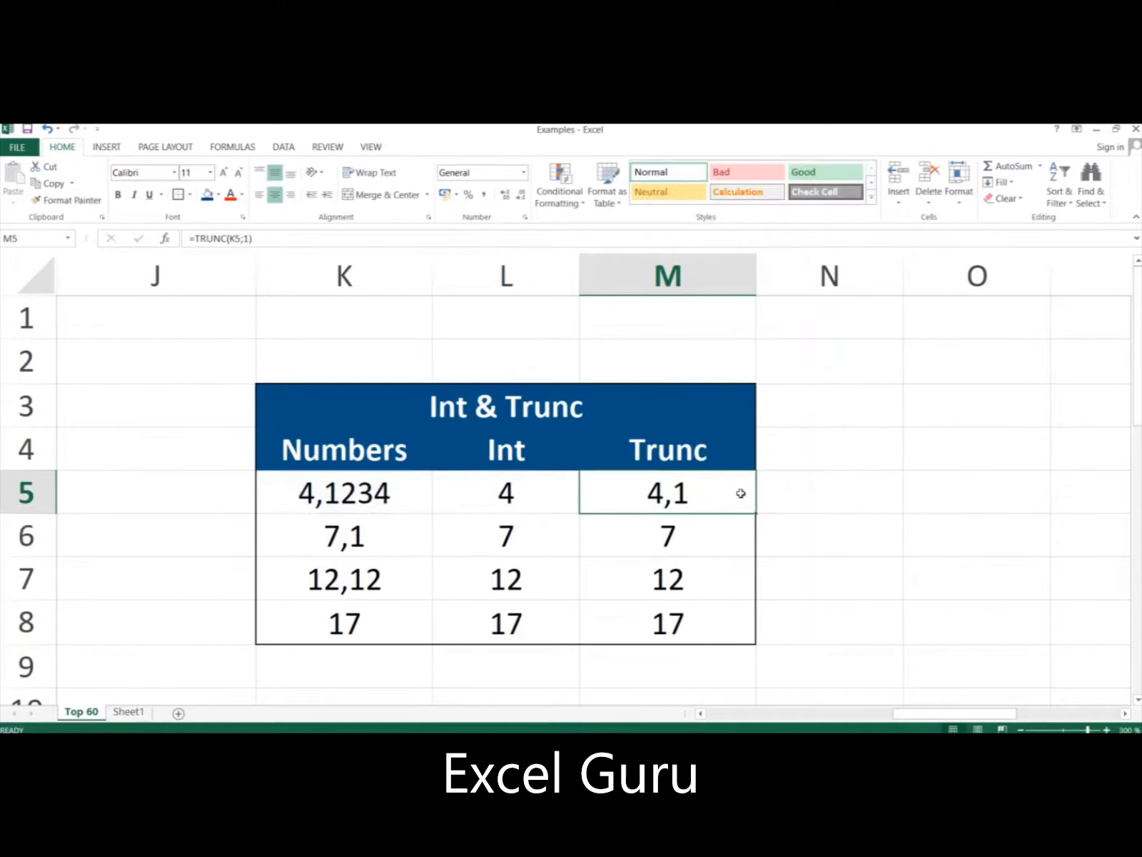
pyautogui.click(698, 492)
pyautogui.press('Down')
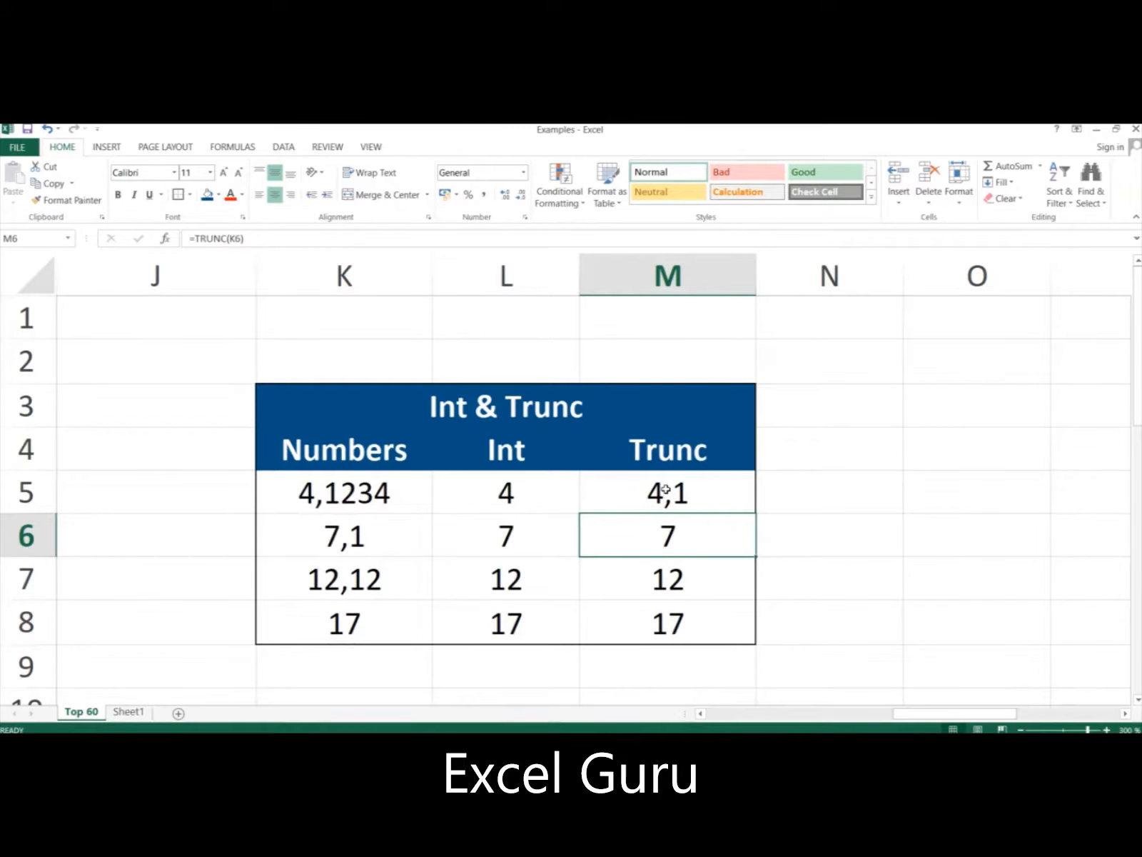
# Show the Mod slide in the PowerPoint slide show and return to the Examples workbook in Excel
pyautogui.hotkey('alt', 'Tab')
pyautogui.press('Right')
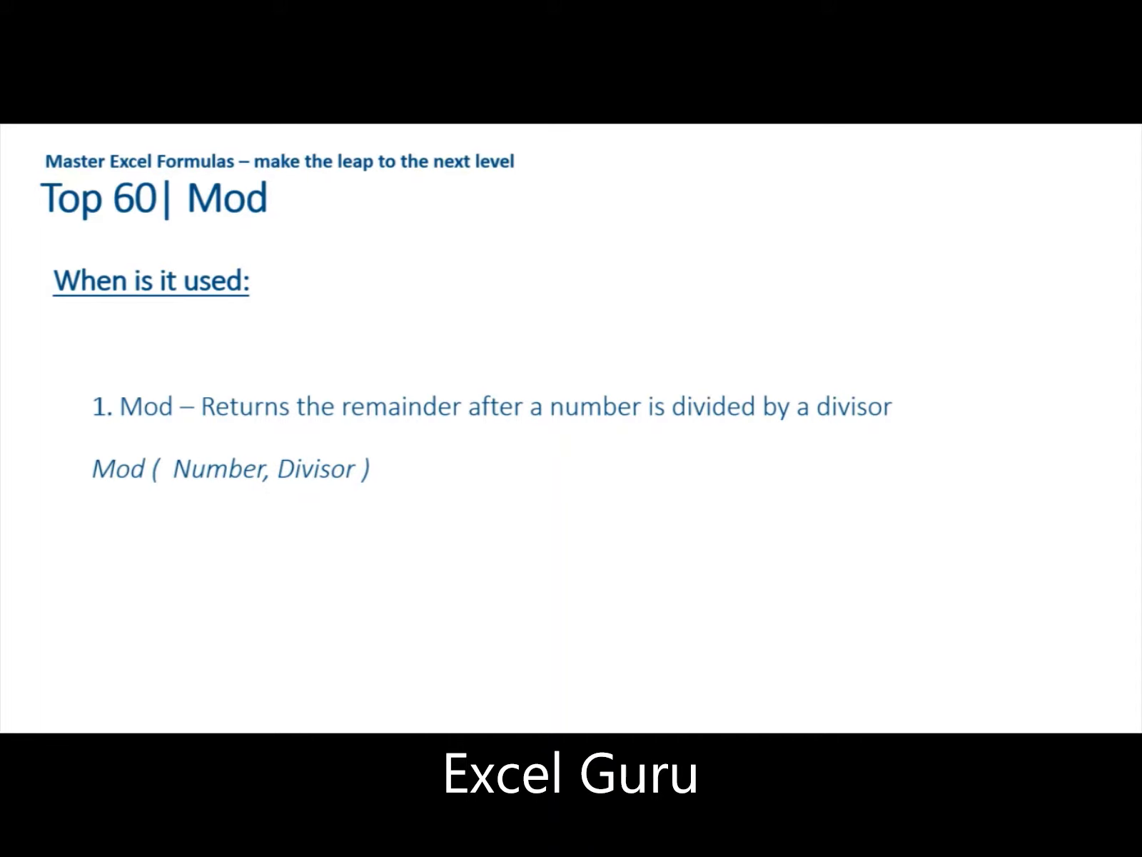
pyautogui.hotkey('alt', 'Tab')
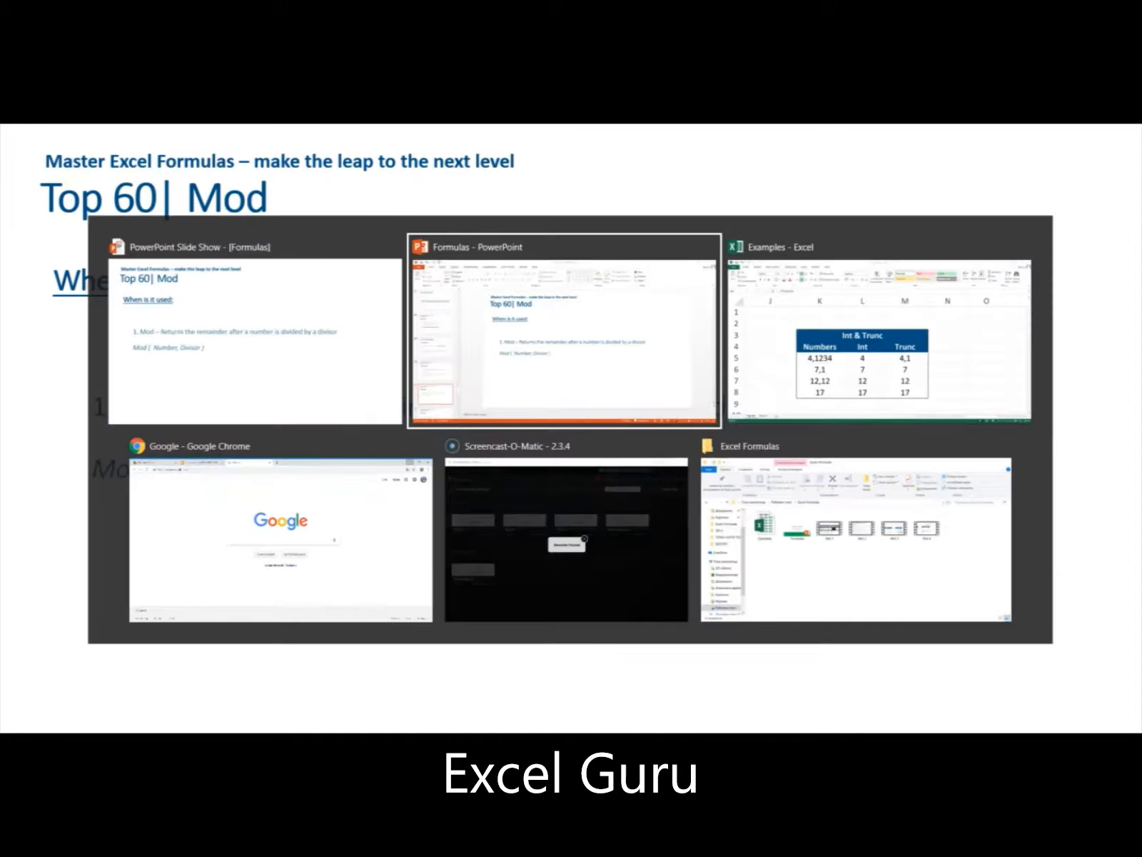
pyautogui.hotkey('alt', 'Tab')
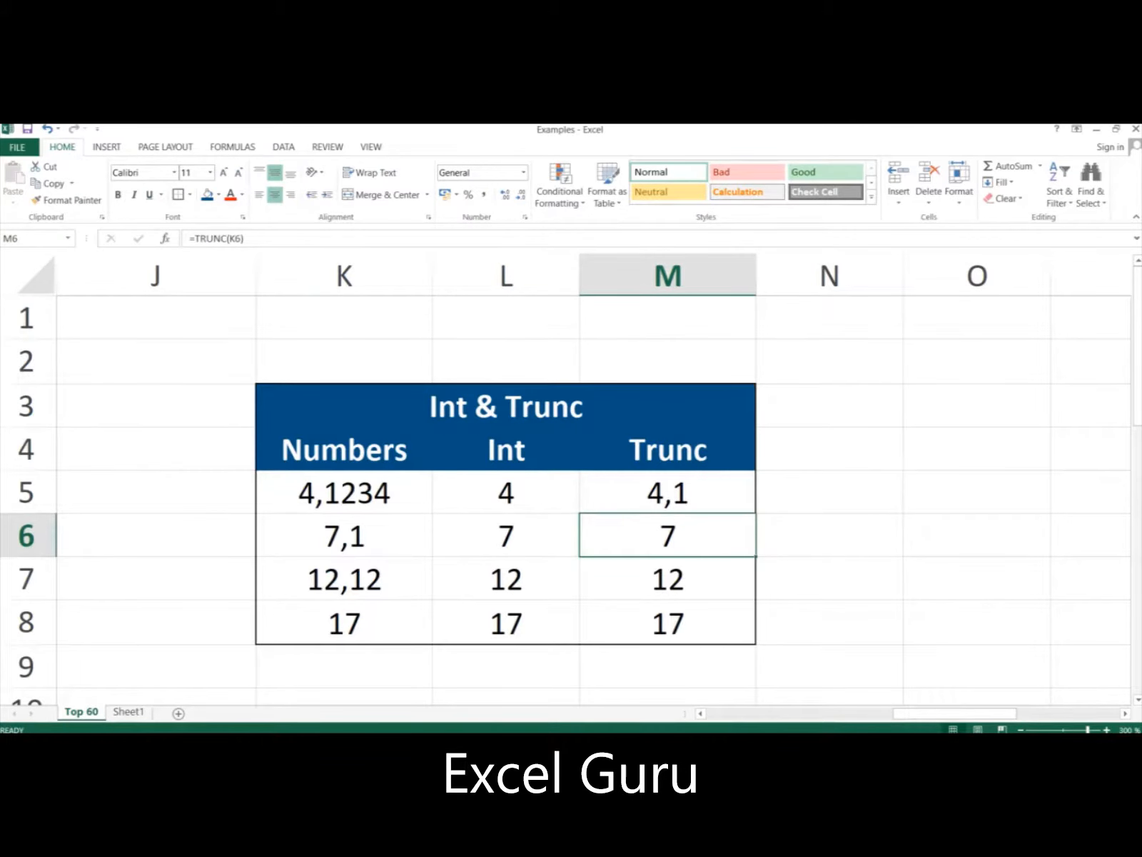
# Look across the example tables for the Mod table below the Search table and go to its first empty result cell, D13
pyautogui.press('Left')
pyautogui.press('Left')
pyautogui.press('Left')
pyautogui.press('Left')
pyautogui.press('Right')
pyautogui.press('Right')
pyautogui.press('Right')
pyautogui.press('Right')
pyautogui.press('Right')
pyautogui.press('Right')
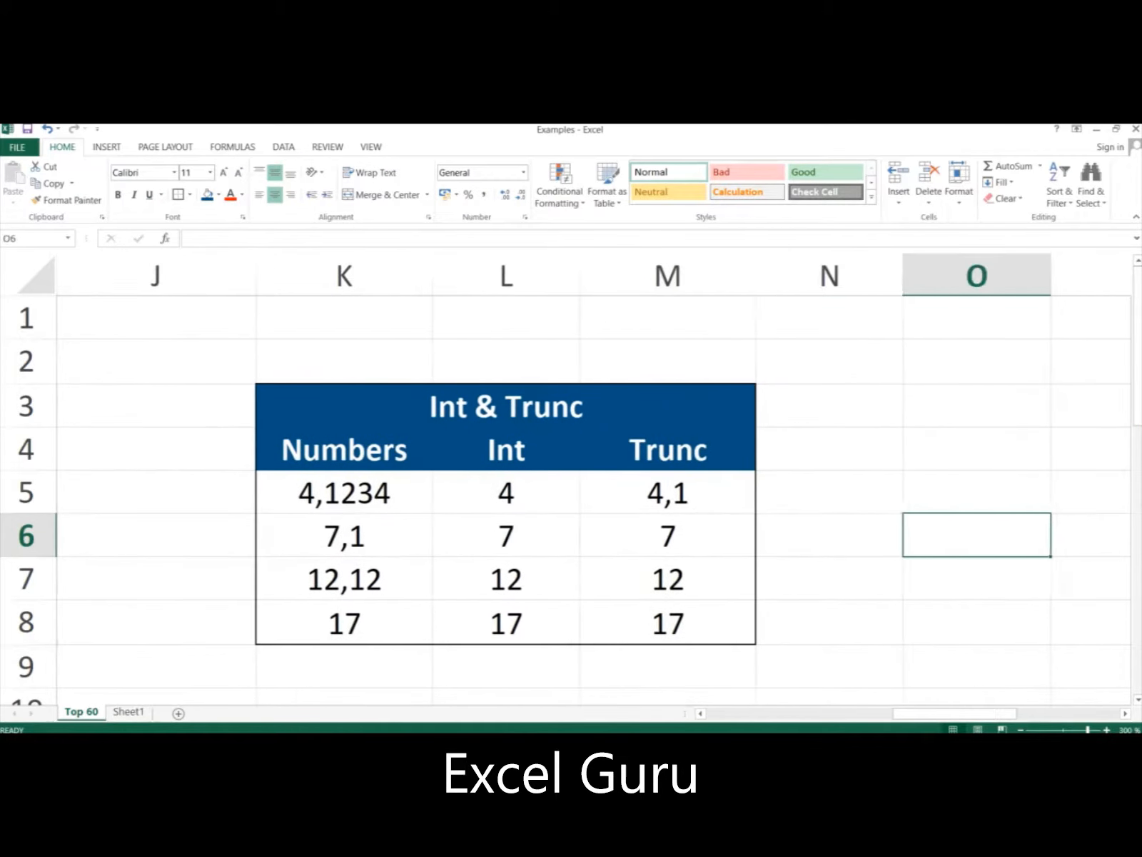
pyautogui.press('Right')
pyautogui.press('Left')
pyautogui.press('Left')
pyautogui.press('Left')
pyautogui.press('Left')
pyautogui.press('Left')
pyautogui.press('Left')
pyautogui.press('Left')
pyautogui.press('Left')
pyautogui.press('Left')
pyautogui.press('Left')
pyautogui.press('Left')
pyautogui.press('Left')
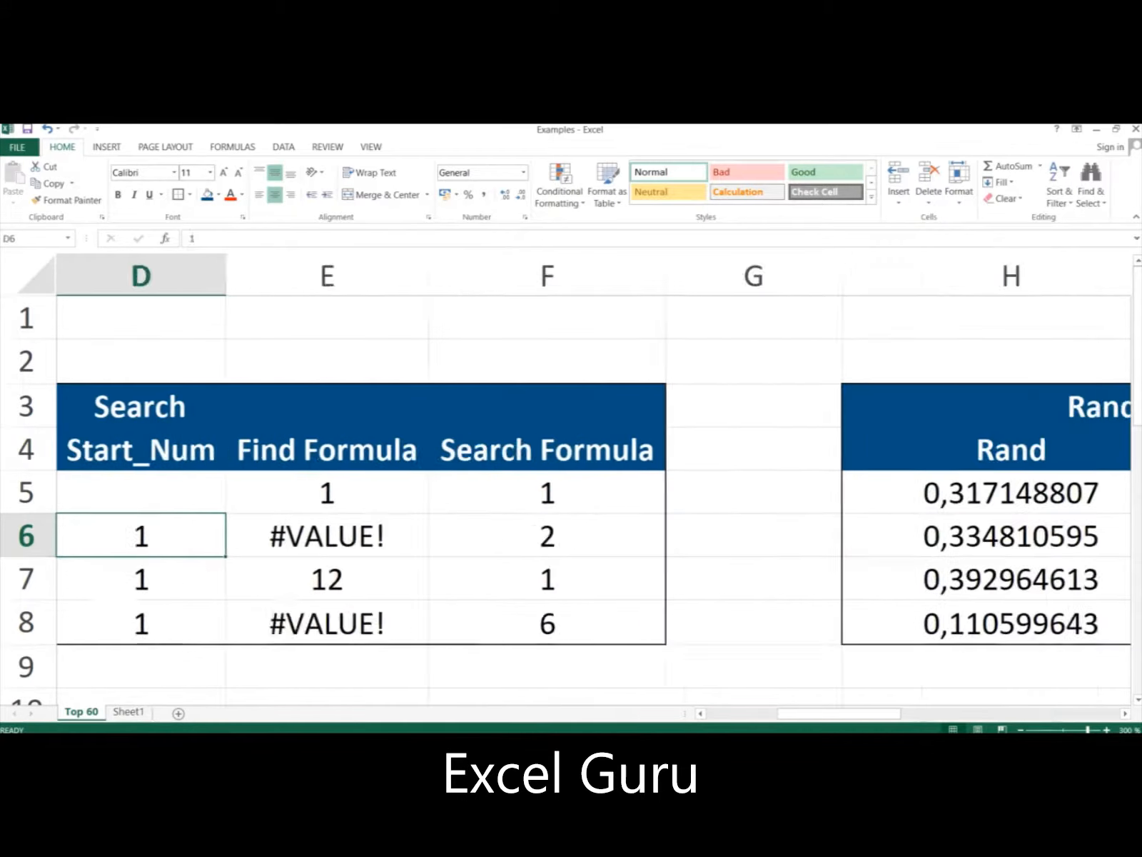
pyautogui.press('Left')
pyautogui.press('Left')
pyautogui.press('Left')
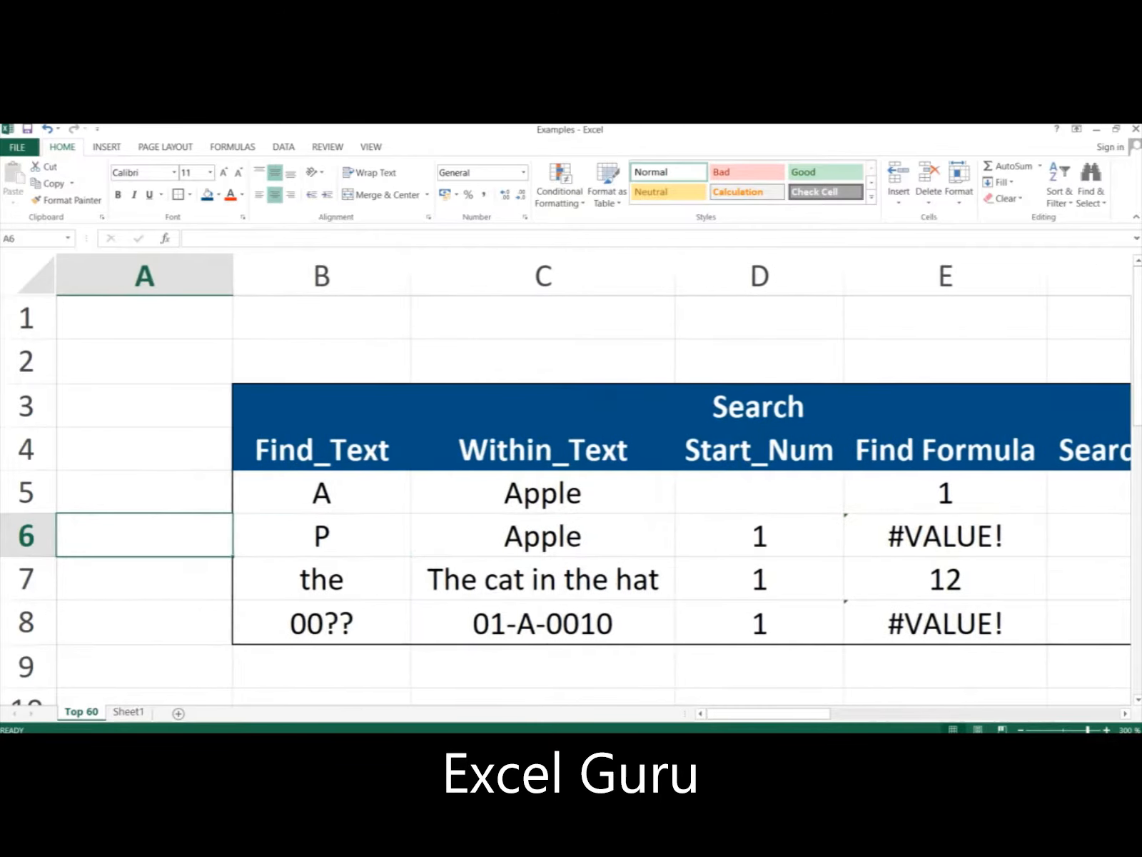
pyautogui.press('Down')
pyautogui.press('Down')
pyautogui.press('Down')
pyautogui.press('Down')
pyautogui.press('Down')
pyautogui.press('Down')
pyautogui.press('Down')
pyautogui.press('Down')
pyautogui.press('Right')
pyautogui.press('Right')
pyautogui.press('Right')
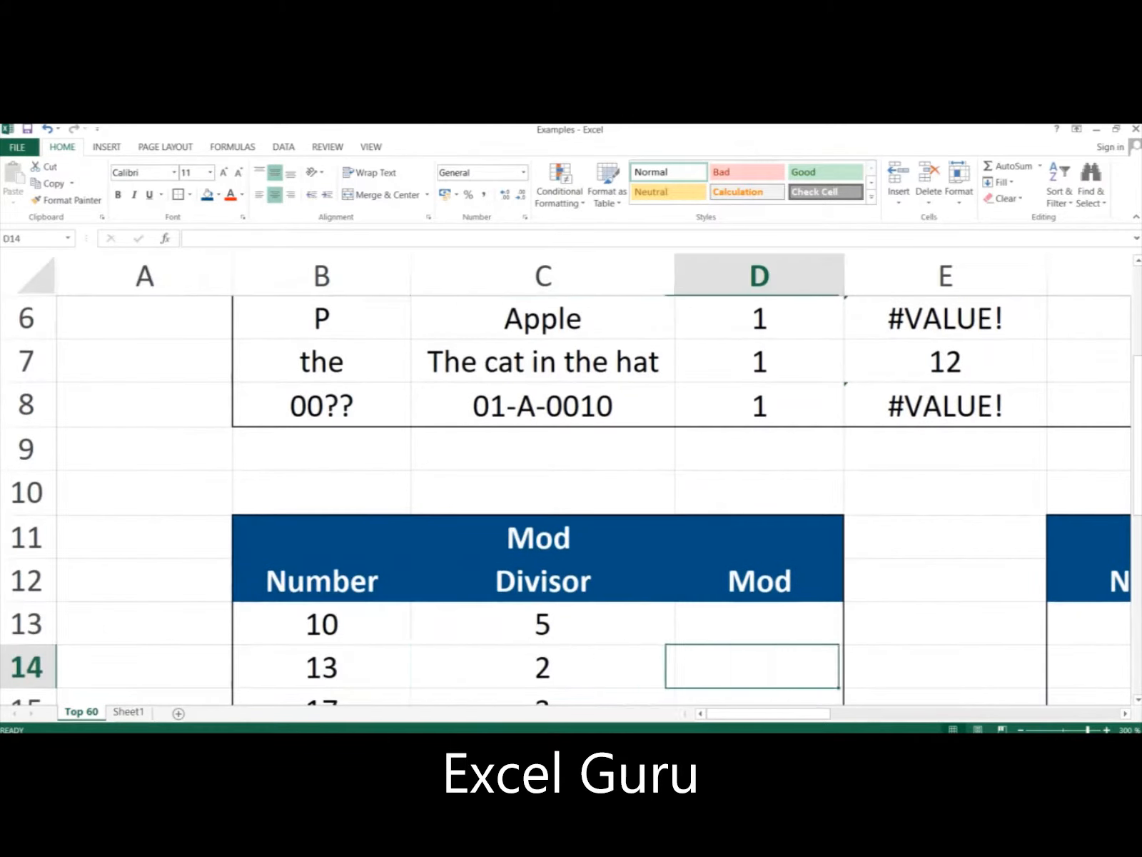
pyautogui.press('Down')
pyautogui.press('Down')
pyautogui.press('Down')
pyautogui.press('Up')
pyautogui.press('Up')
pyautogui.press('Up')
pyautogui.press('Up')
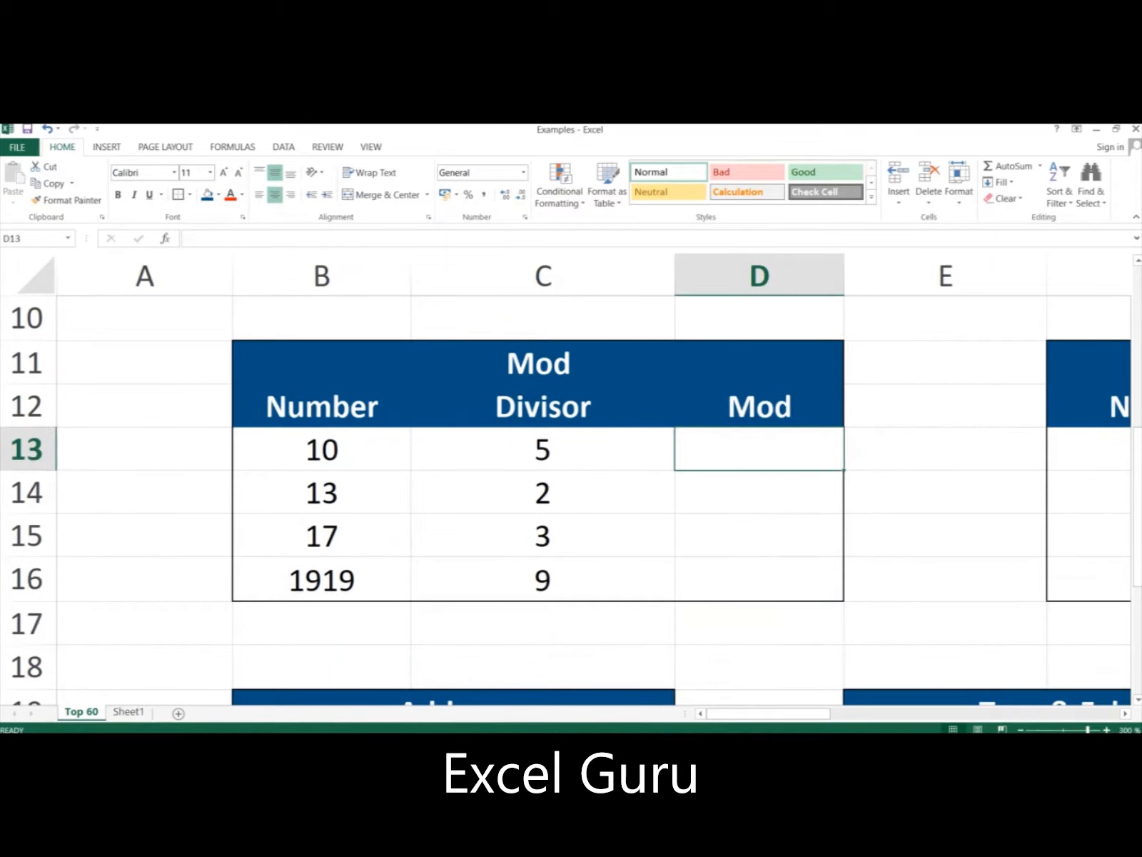
# Enter the formula =MOD(B13;C13) in cell D13 of the Mod table
pyautogui.write('=mod(')
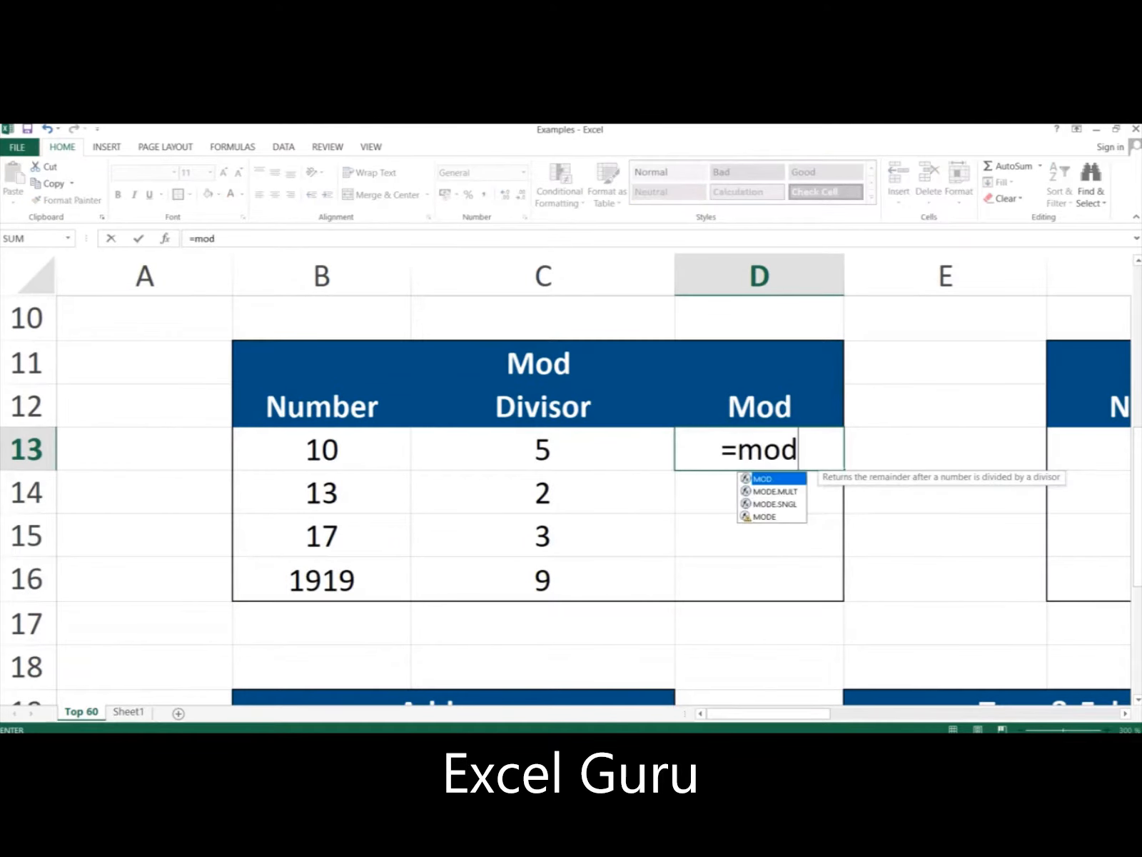
pyautogui.press('Left')
pyautogui.press('Left')
pyautogui.press('Left')
pyautogui.press('Right')
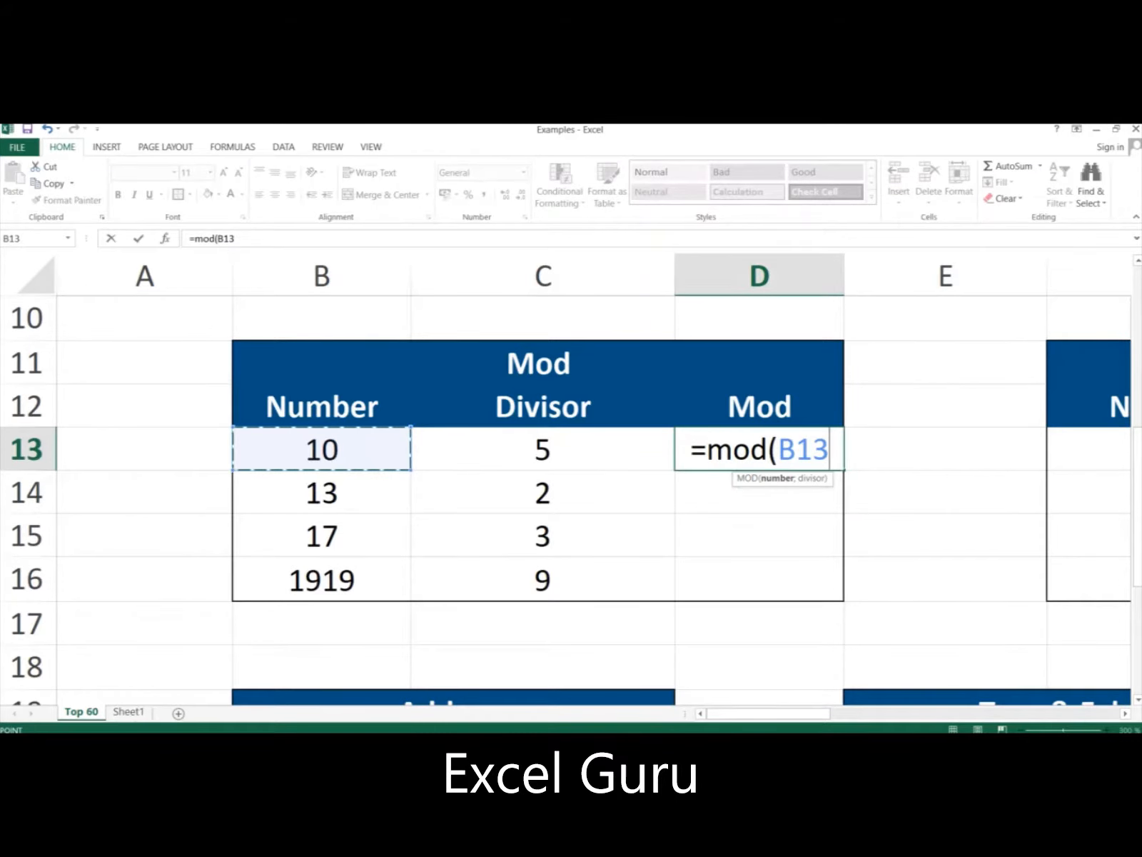
pyautogui.write(';')
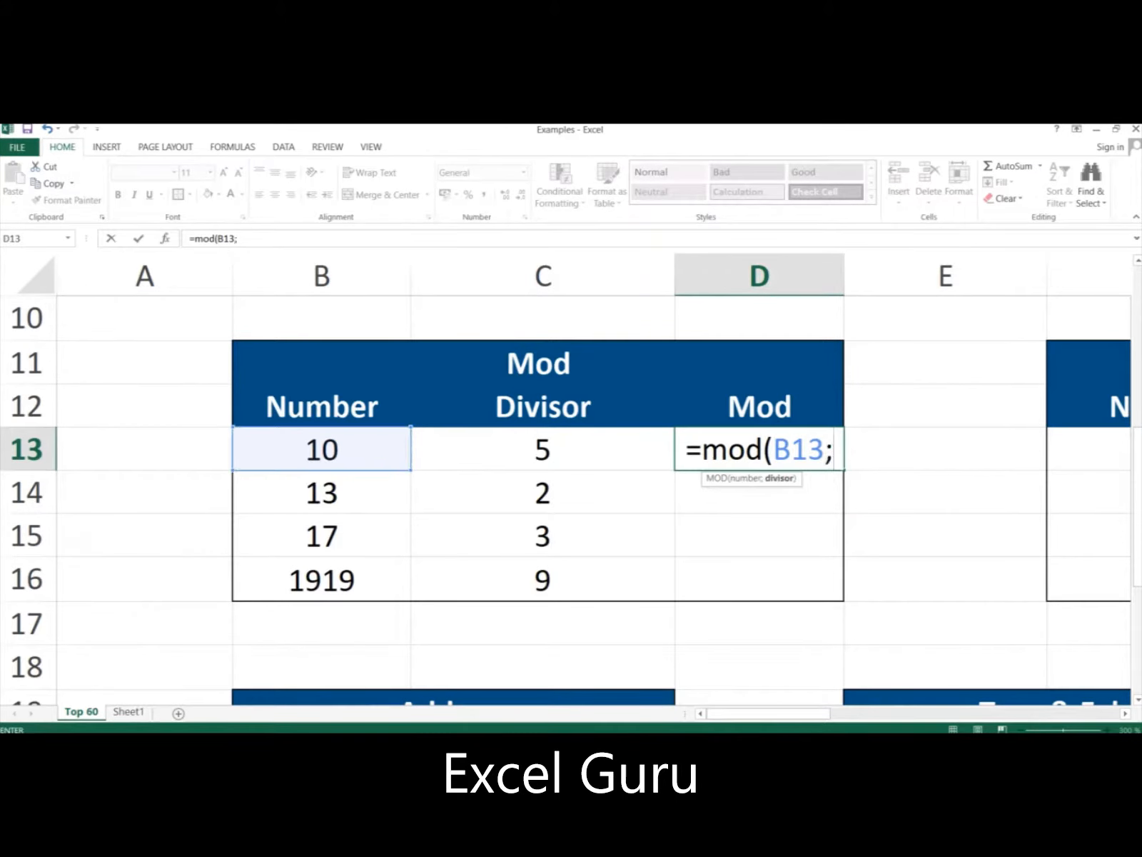
pyautogui.press('Left')
pyautogui.press('Left')
pyautogui.press('Right')
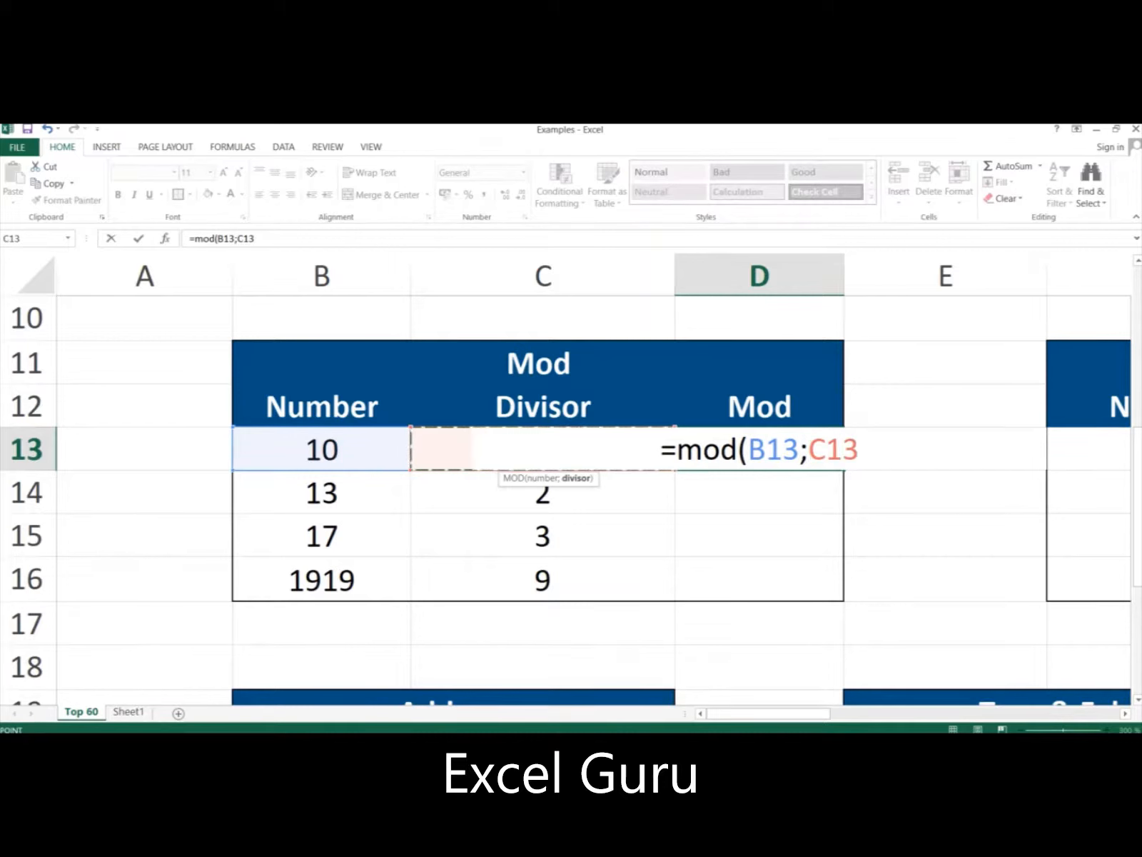
pyautogui.write(')')
pyautogui.press('Return')
pyautogui.press('Up')
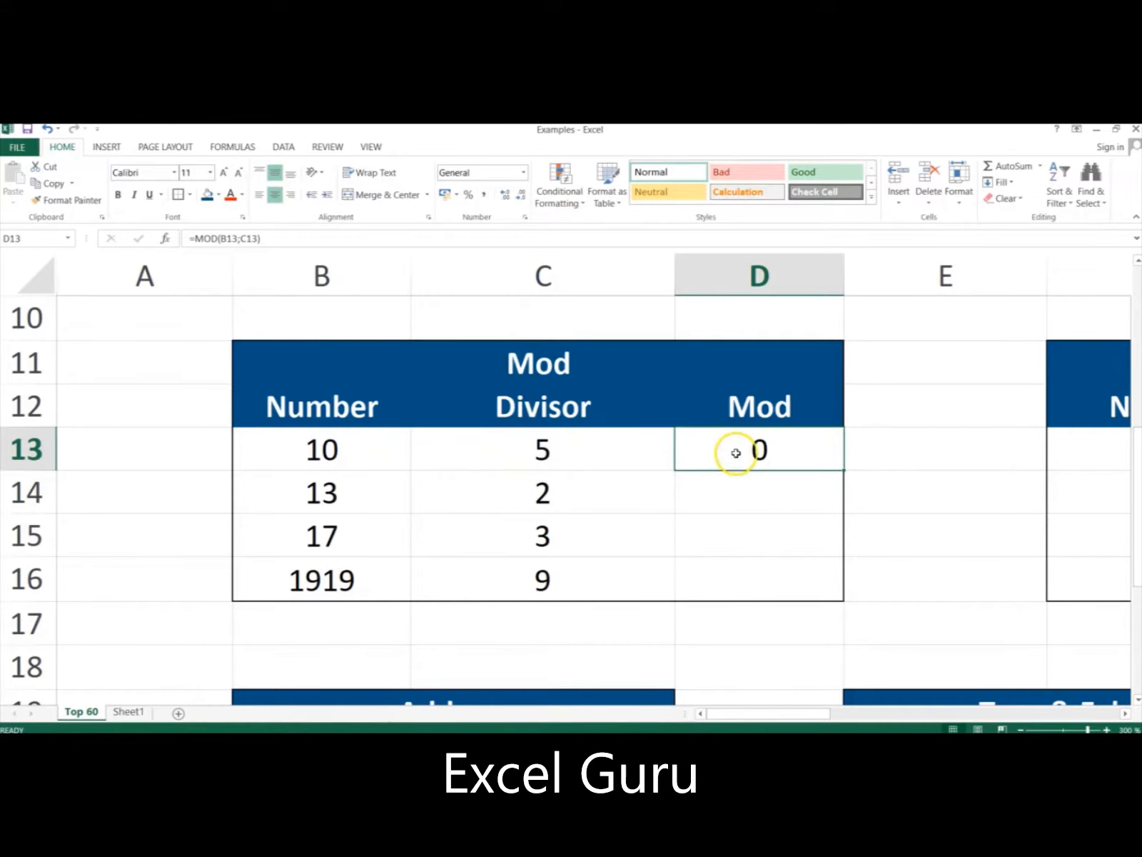
# Copy the MOD formula from D13 to D14 with Paste Special, pasting formulas only, and check the cell references in D14
pyautogui.hotkey('ctrl', 'c')
pyautogui.hotkey('shift', 'Down')
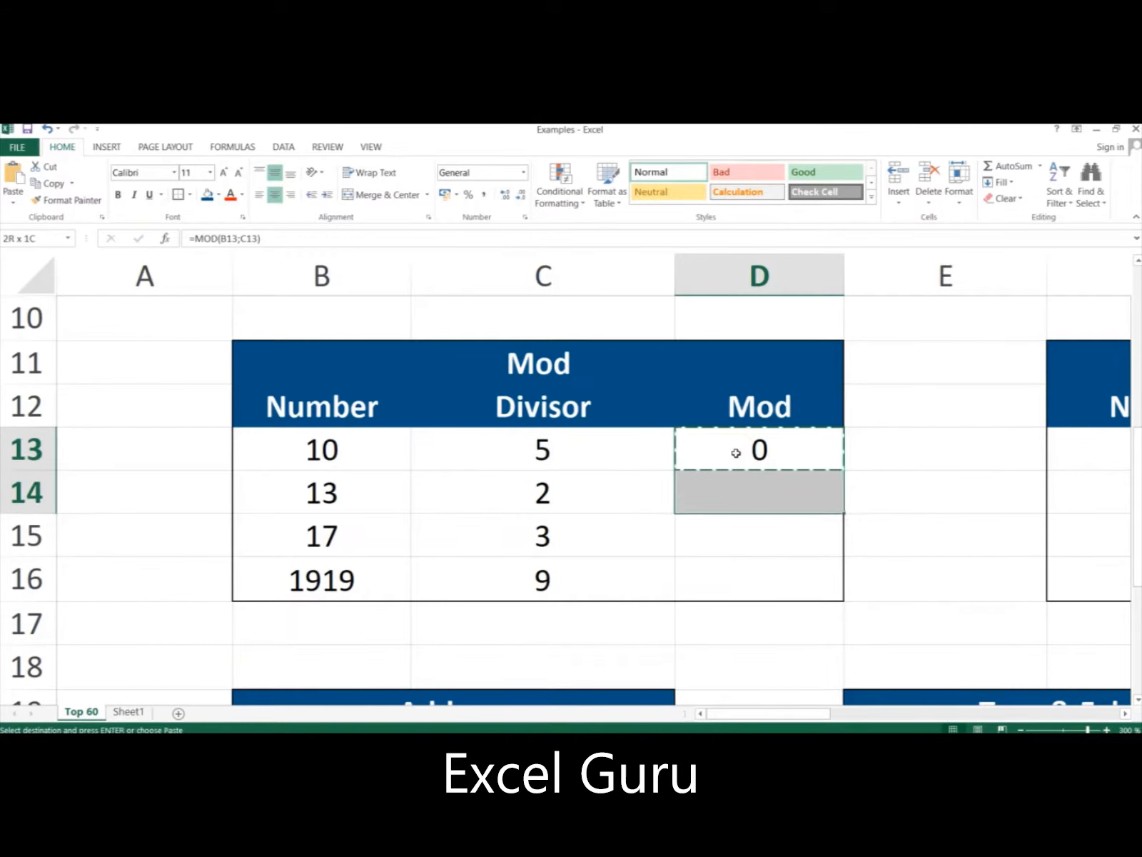
pyautogui.hotkey('ctrl', 'alt', 'v')
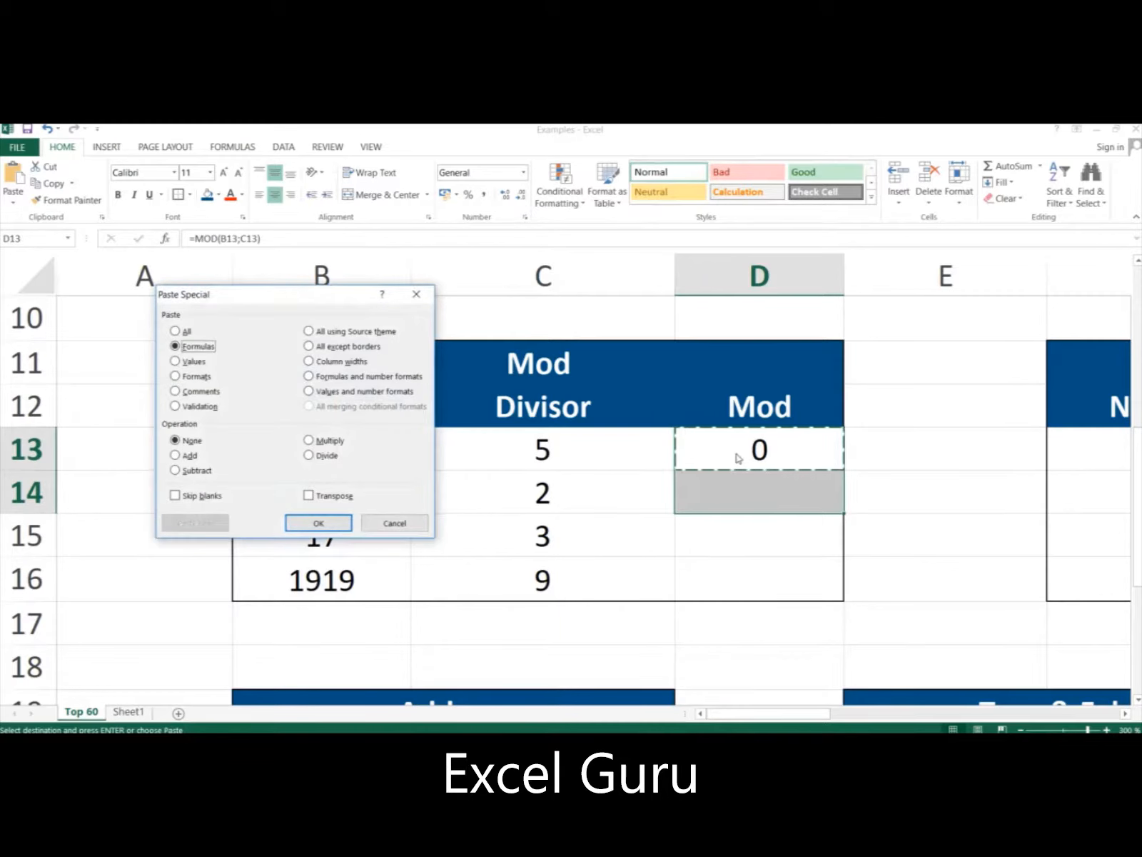
pyautogui.press('Return')
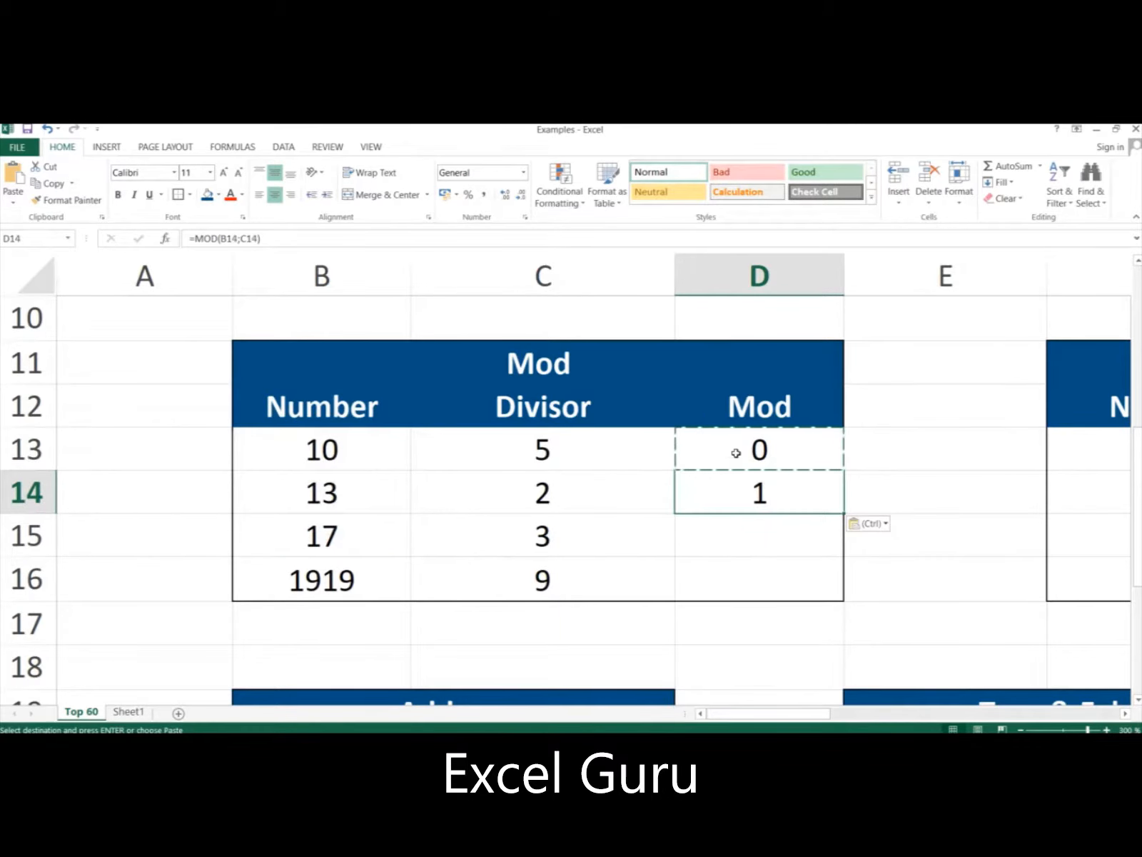
pyautogui.doubleClick(763, 494)
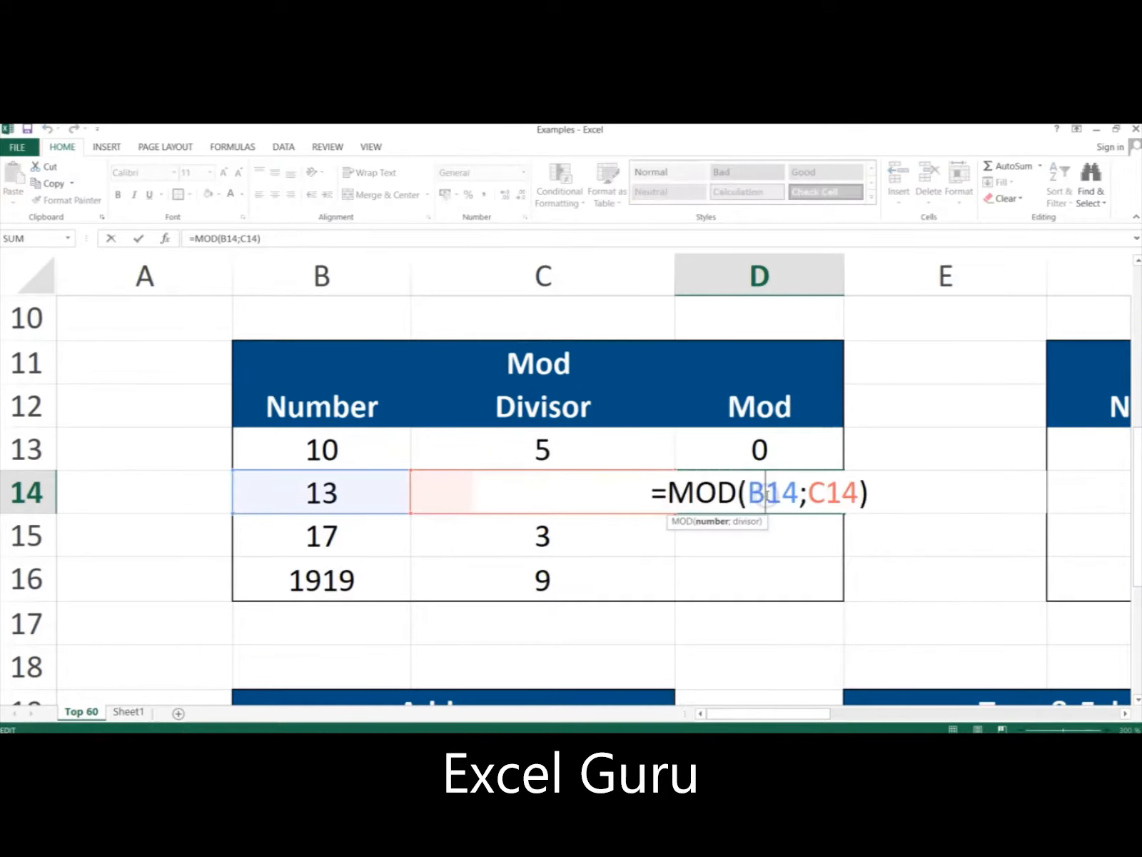
pyautogui.press('Return')
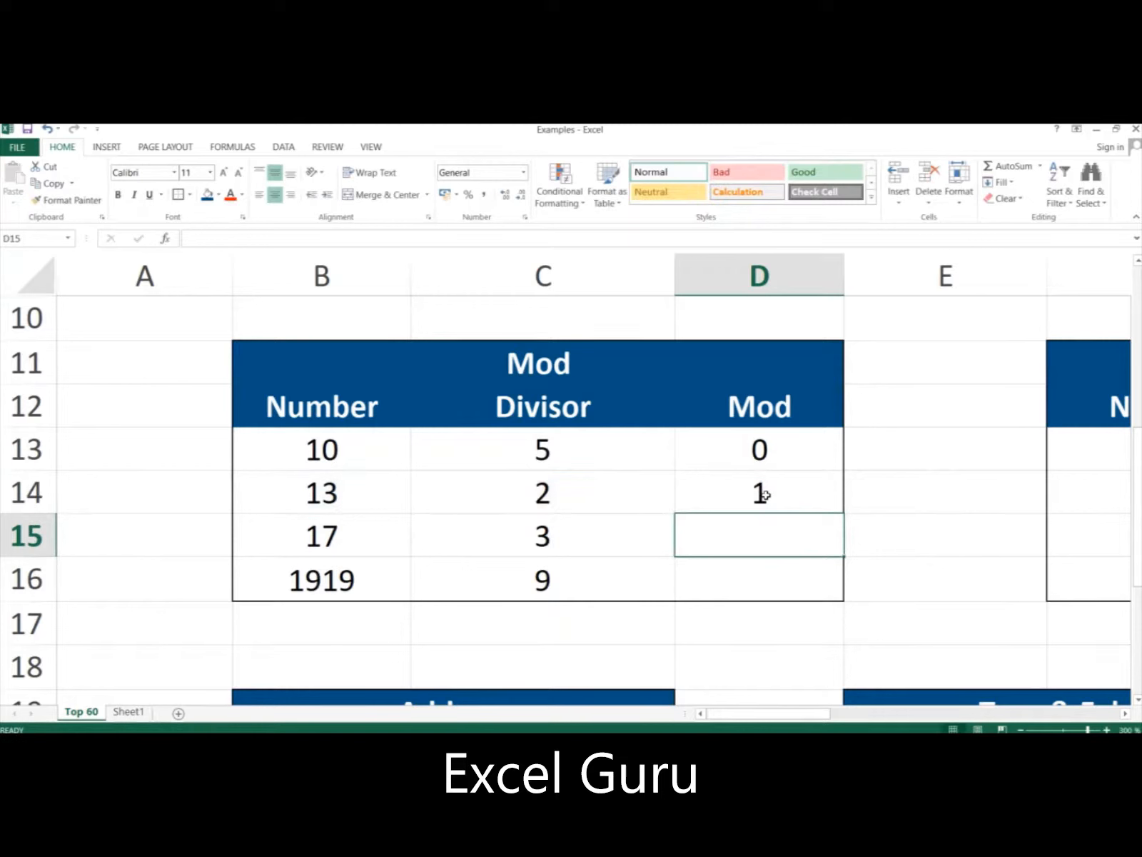
# Copy the MOD formula from D14 down through D16 with Paste Special, pasting formulas only, and check D15 and D16
pyautogui.click(763, 491)
pyautogui.hotkey('ctrl', 'c')
pyautogui.hotkey('shift', 'Down')
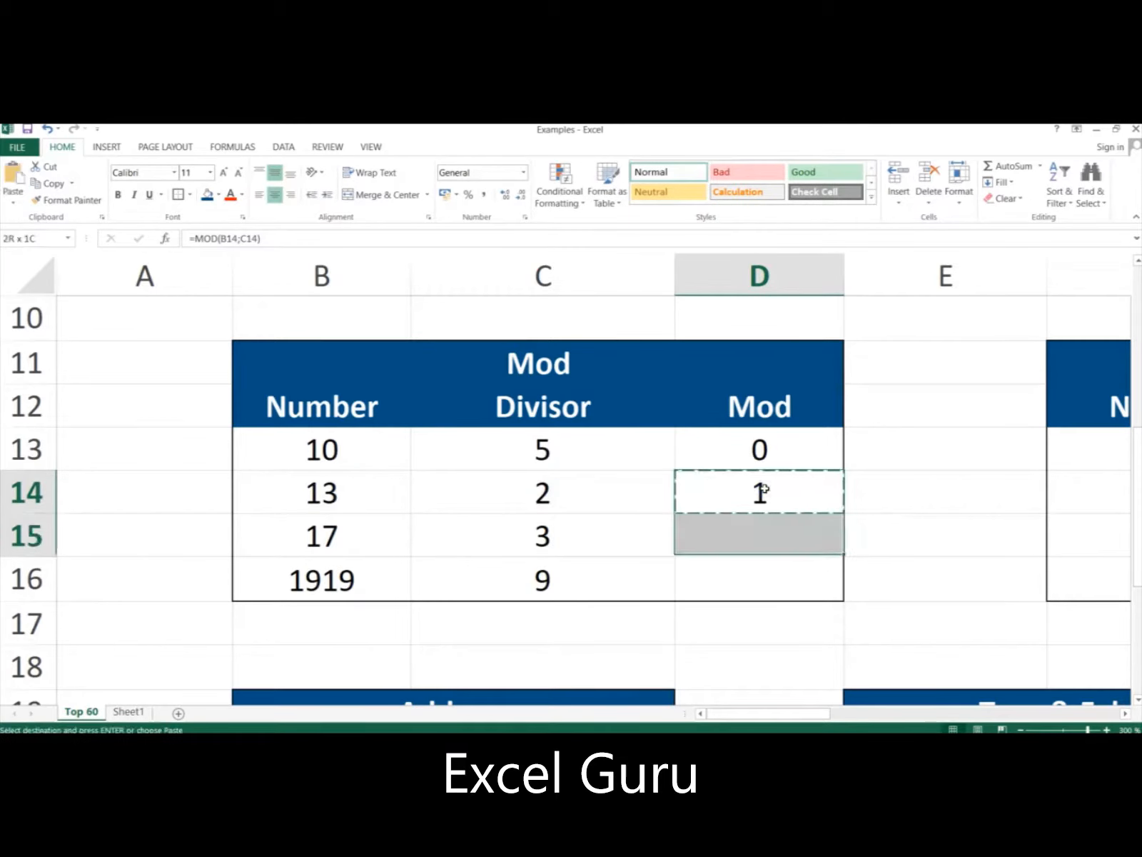
pyautogui.hotkey('shift', 'Down')
pyautogui.hotkey('ctrl', 'alt', 'v')
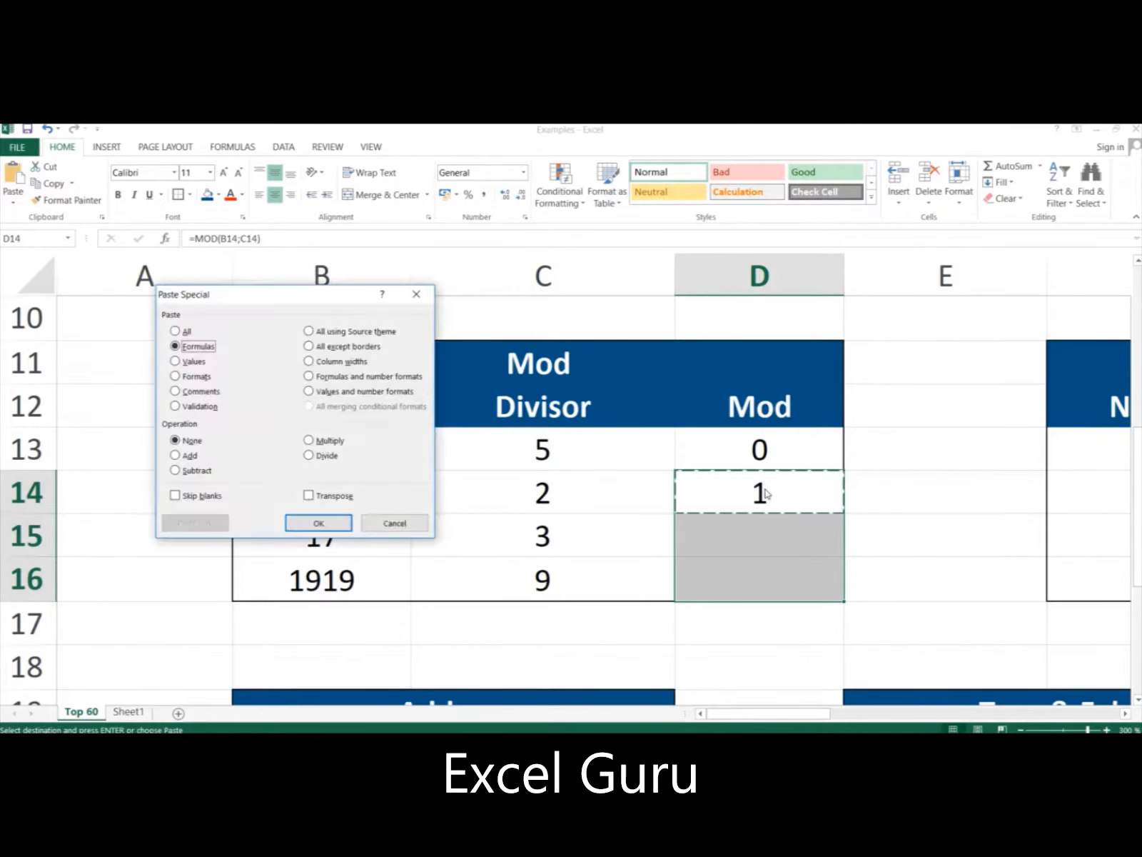
pyautogui.press('Return')
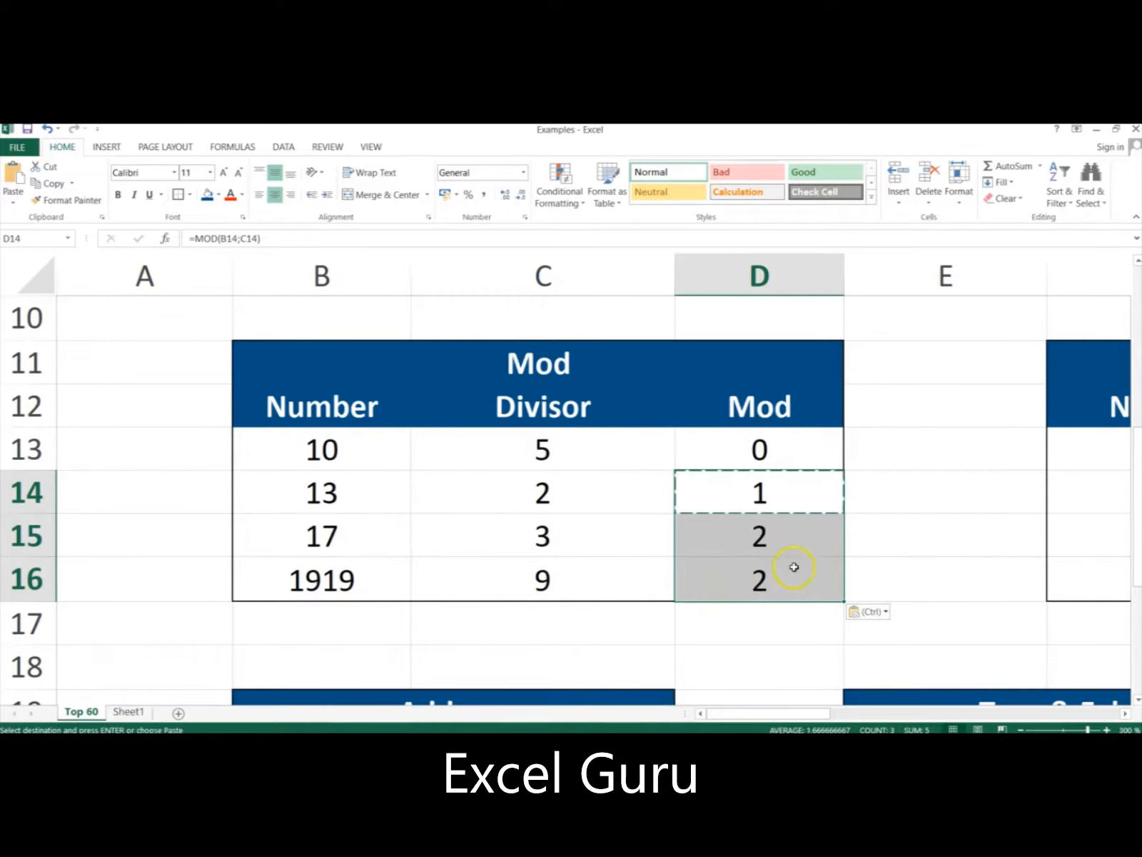
pyautogui.click(775, 534)
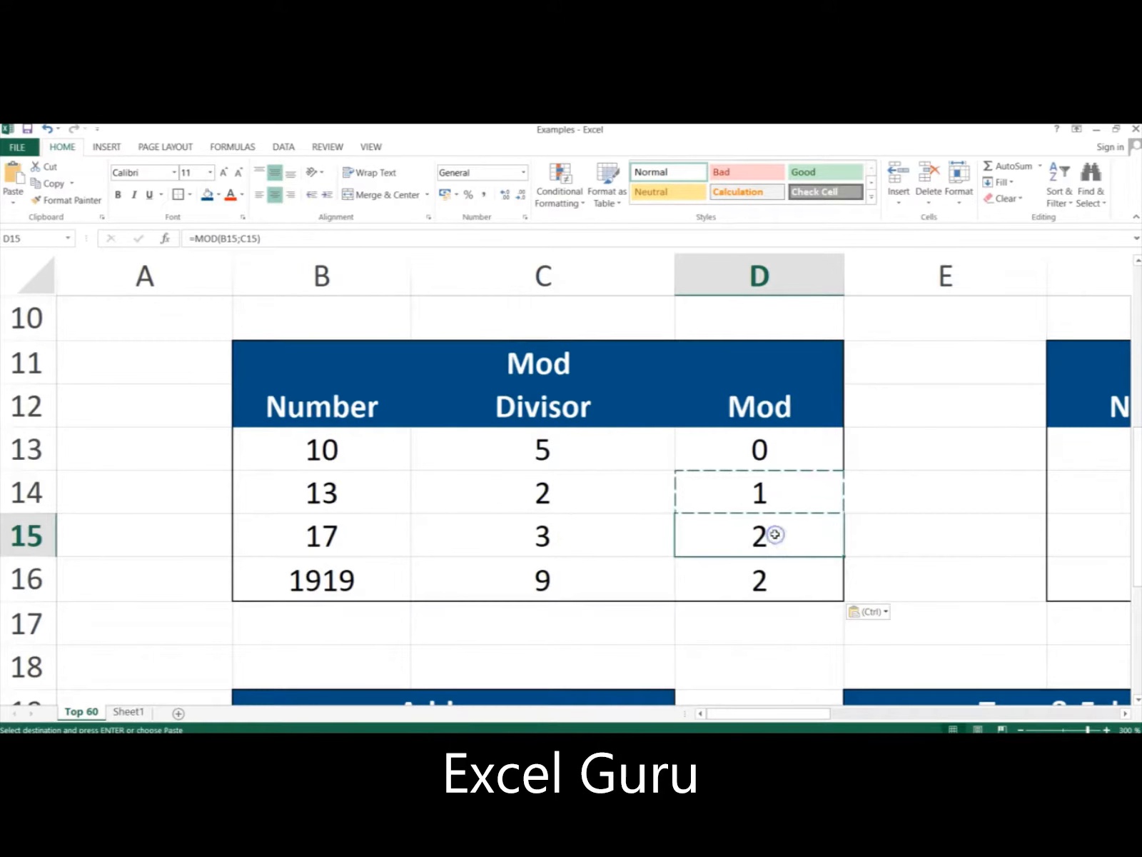
pyautogui.click(768, 574)
# Switch to the PowerPoint slide show, show the Mround slide, and return to the Examples workbook in Excel
pyautogui.hotkey('alt', 'Tab')
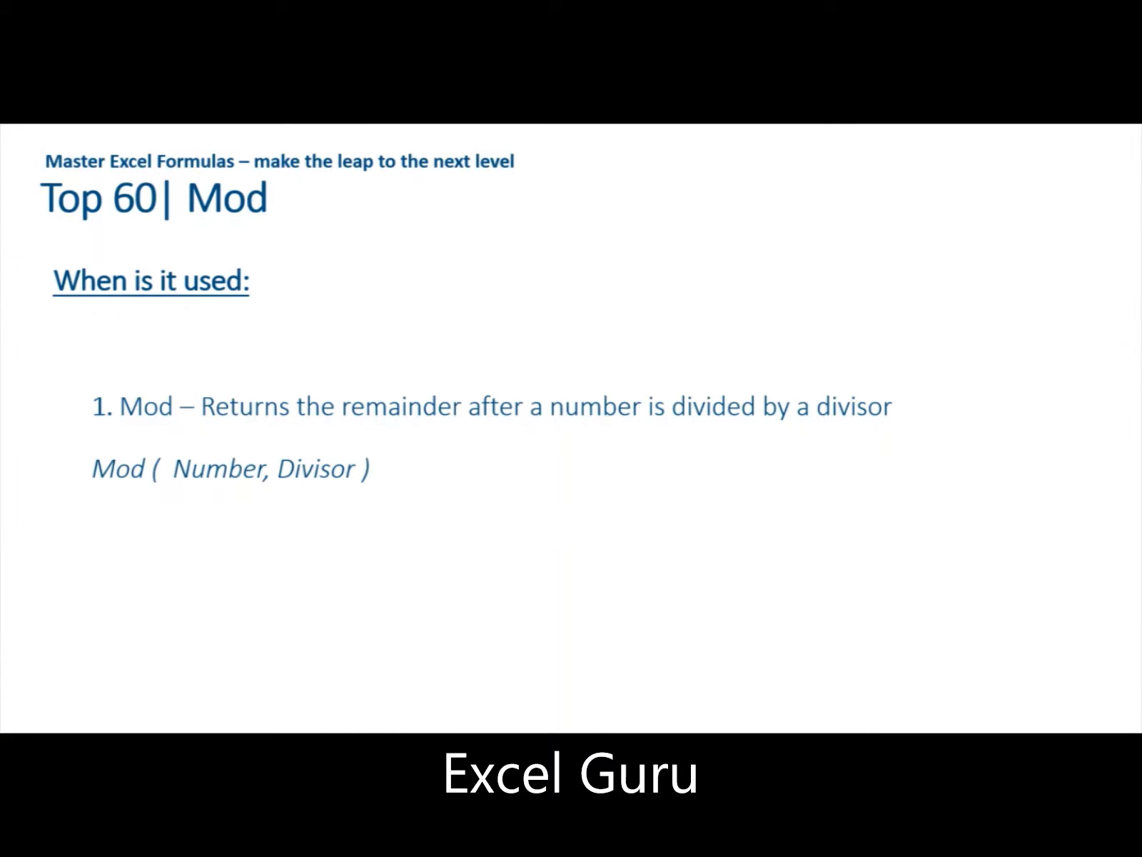
pyautogui.press('Right')
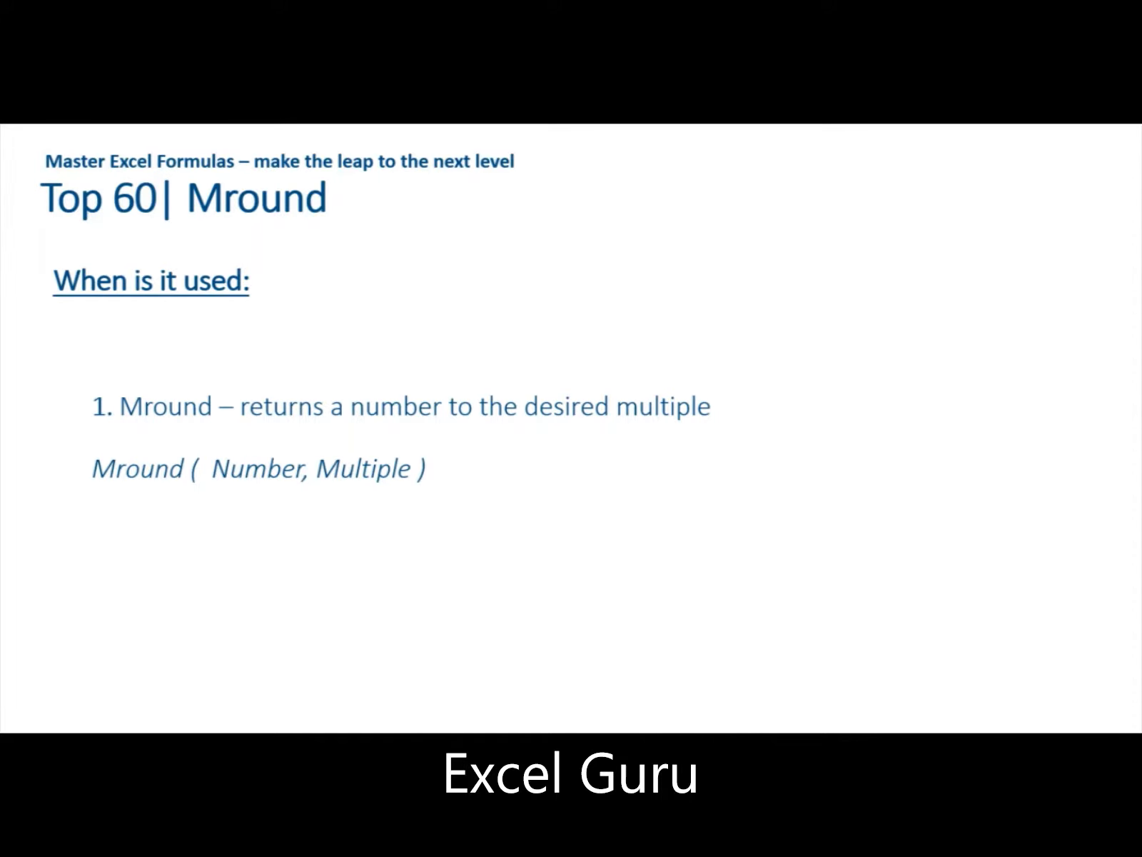
pyautogui.hotkey('alt', 'Tab')
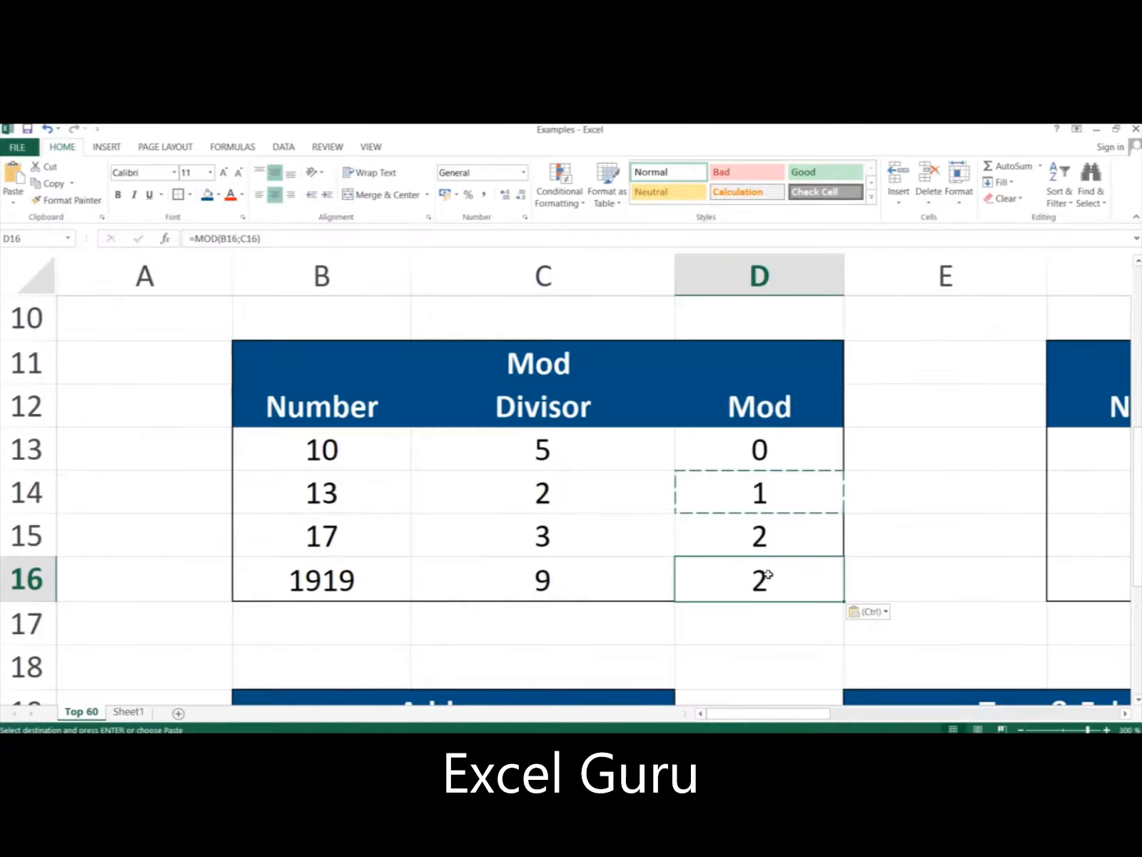
# Enter the formula =MROUND(F13;G13) in cell H13 of the Mround table and compare it with the number in F13
pyautogui.press('Right')
pyautogui.press('Right')
pyautogui.press('Right')
pyautogui.press('Right')
pyautogui.press('Up')
pyautogui.press('Up')
pyautogui.press('Up')
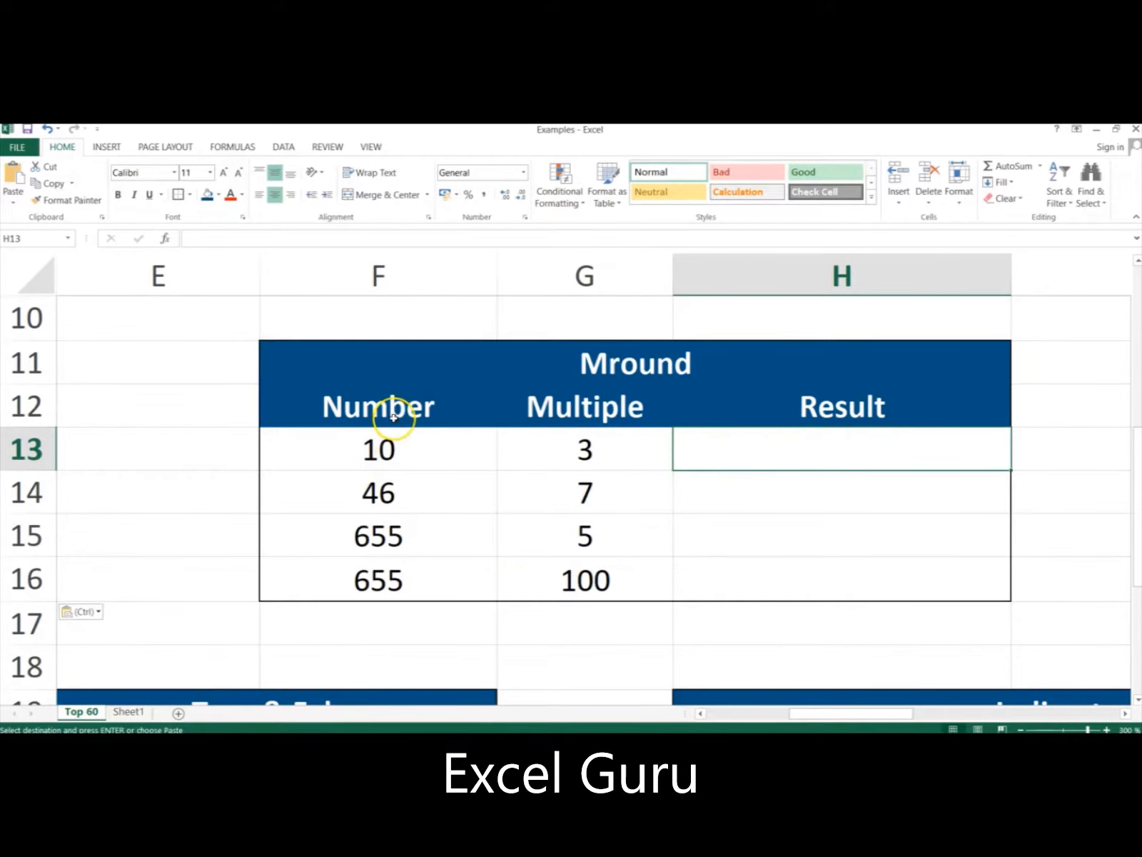
pyautogui.write('=')
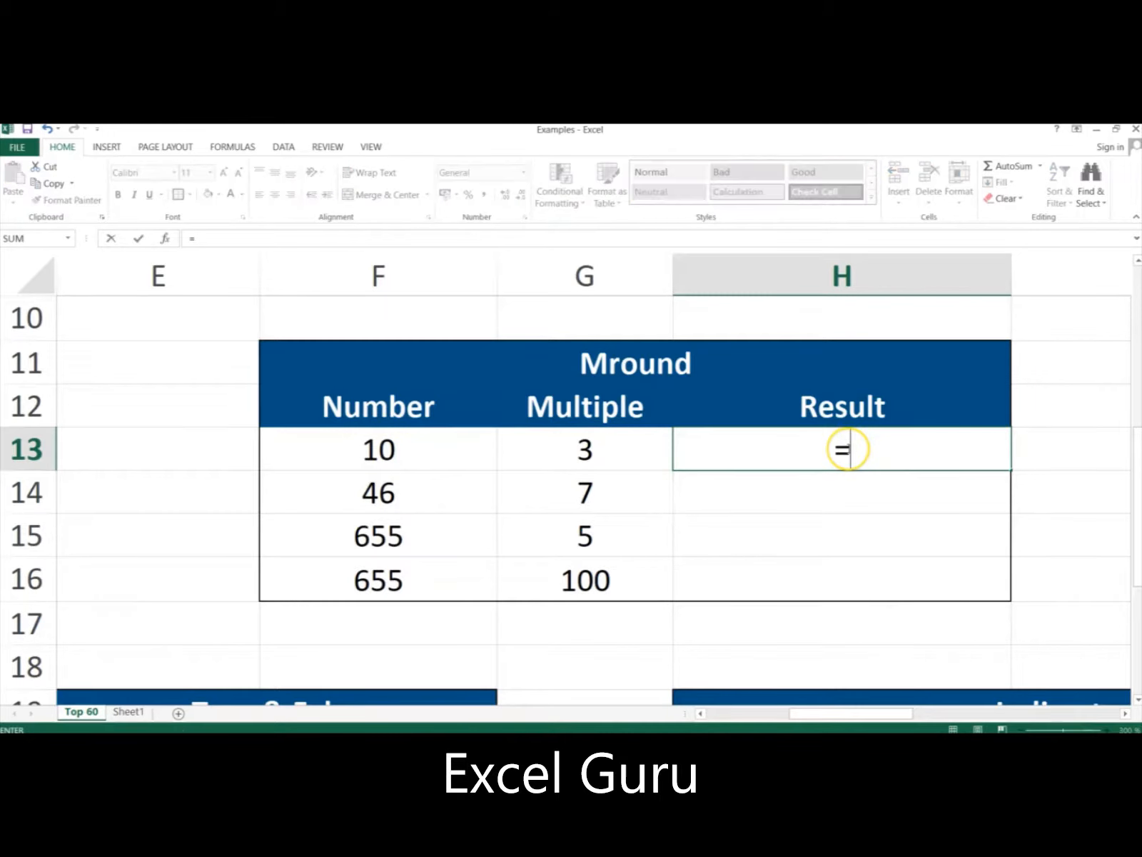
pyautogui.write('mround(')
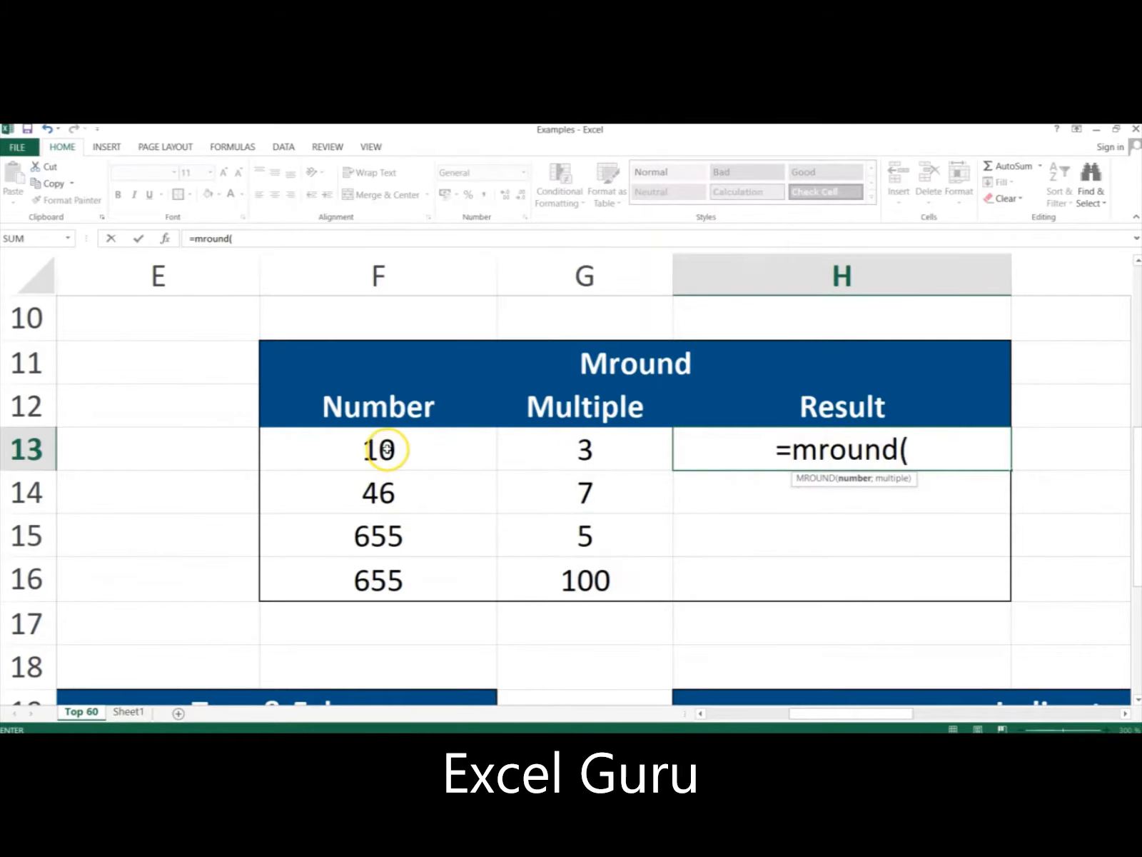
pyautogui.click(387, 449)
pyautogui.write(';')
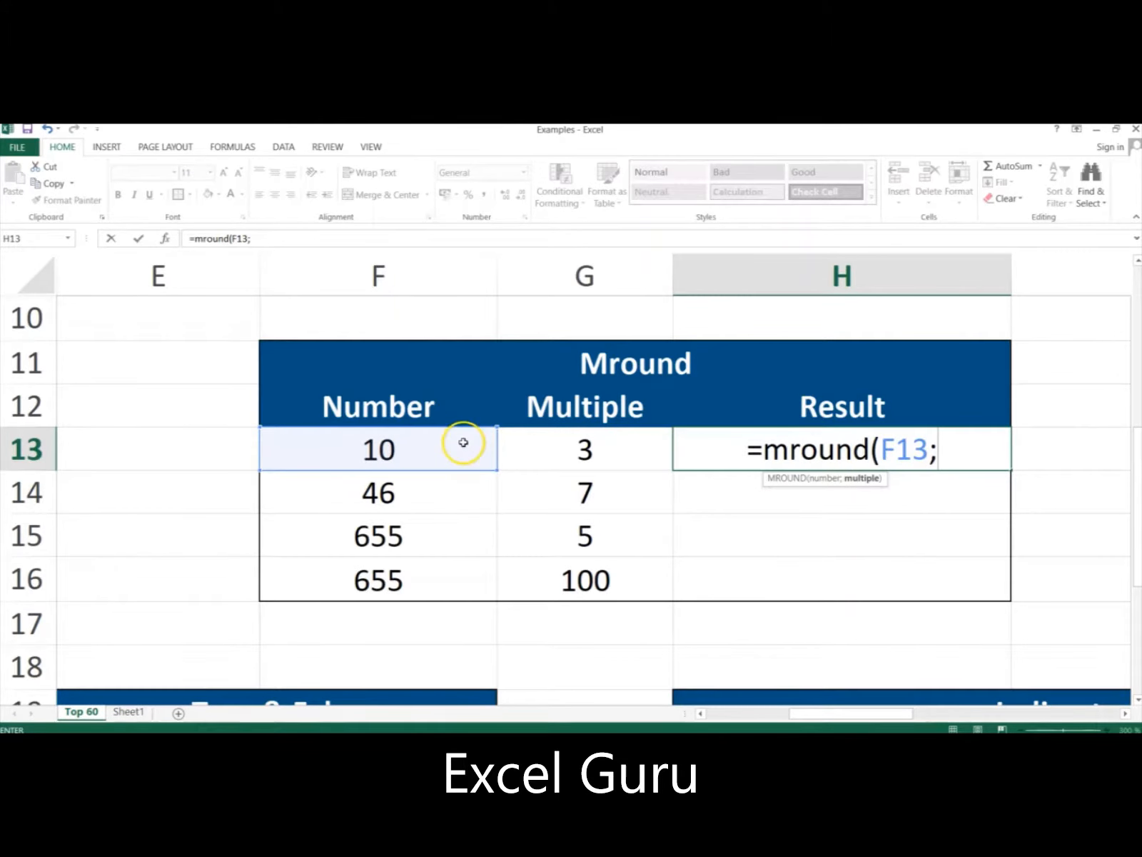
pyautogui.click(573, 455)
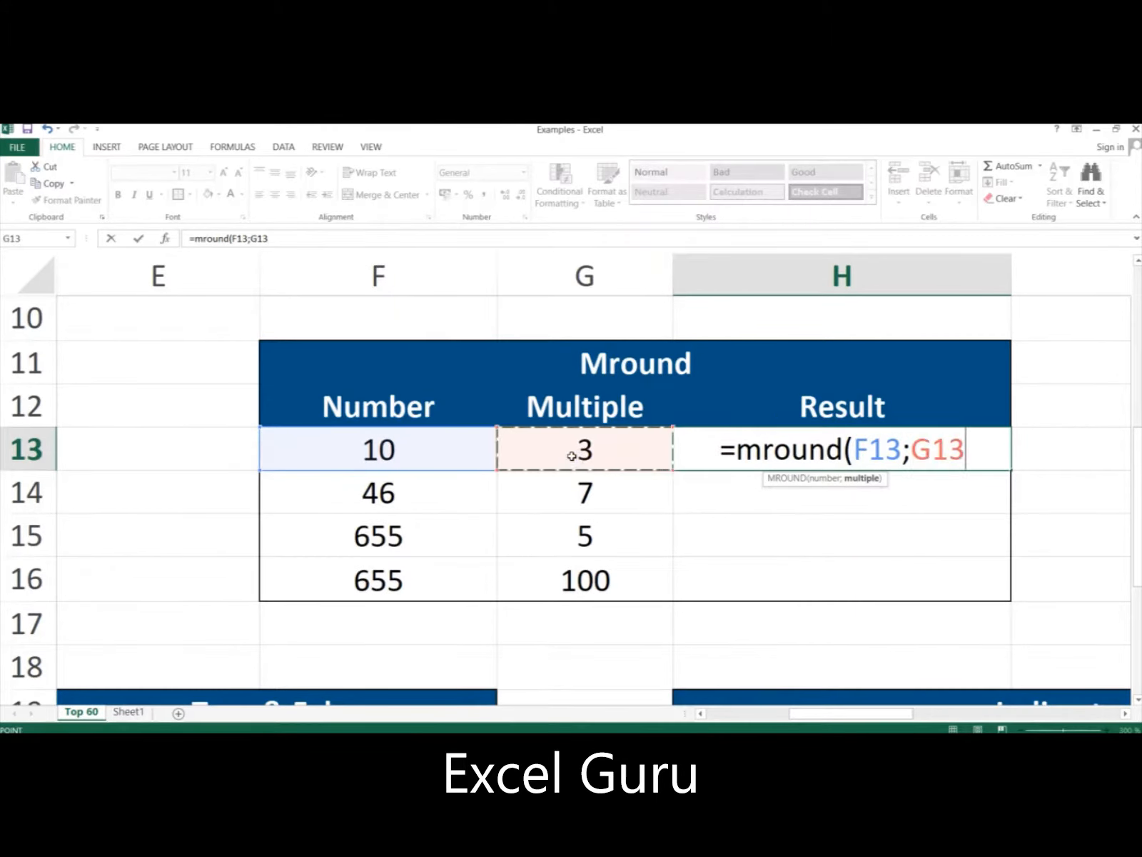
pyautogui.write(')')
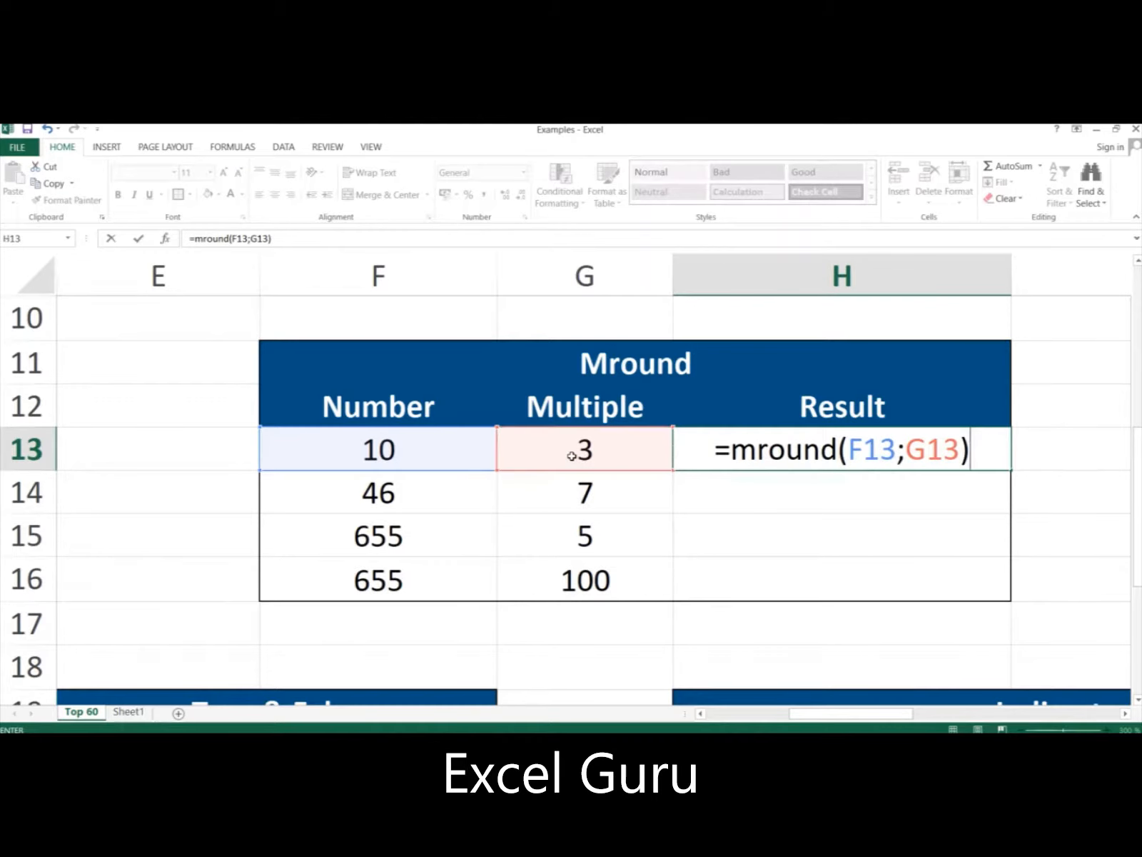
pyautogui.press('Return')
pyautogui.press('Up')
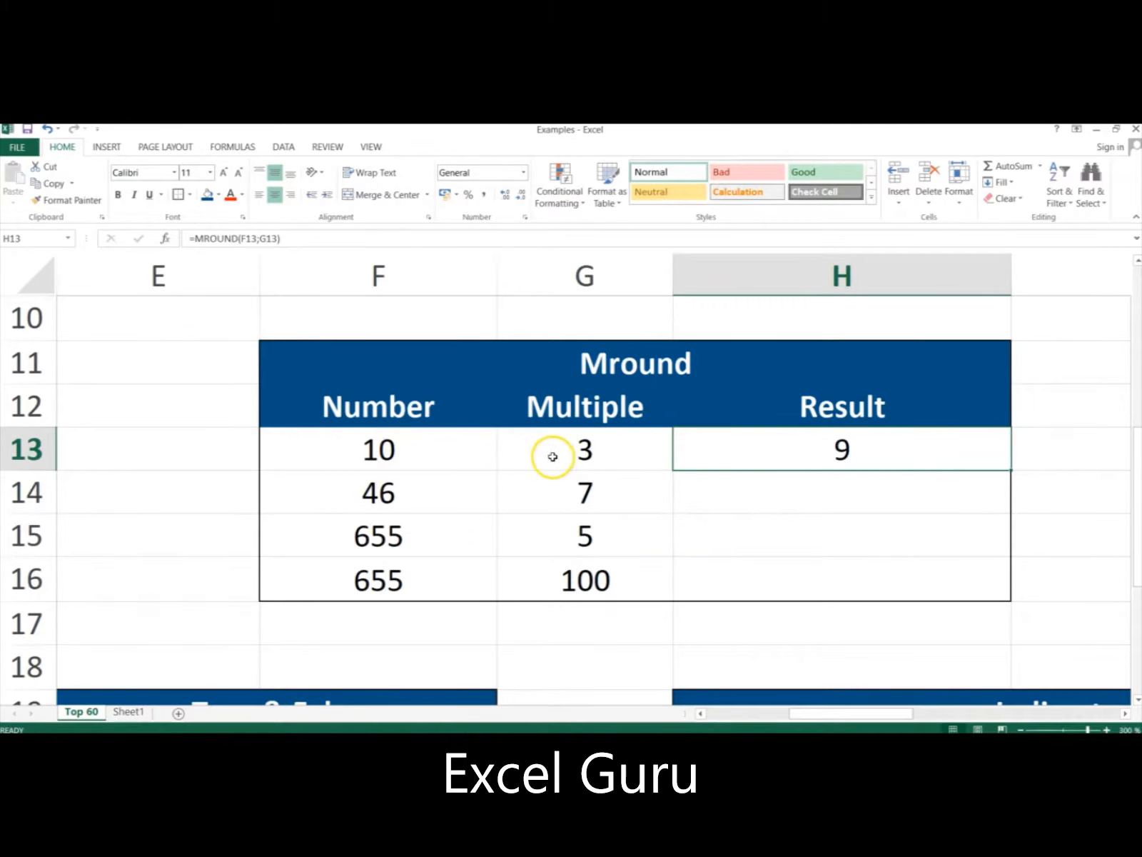
pyautogui.click(374, 452)
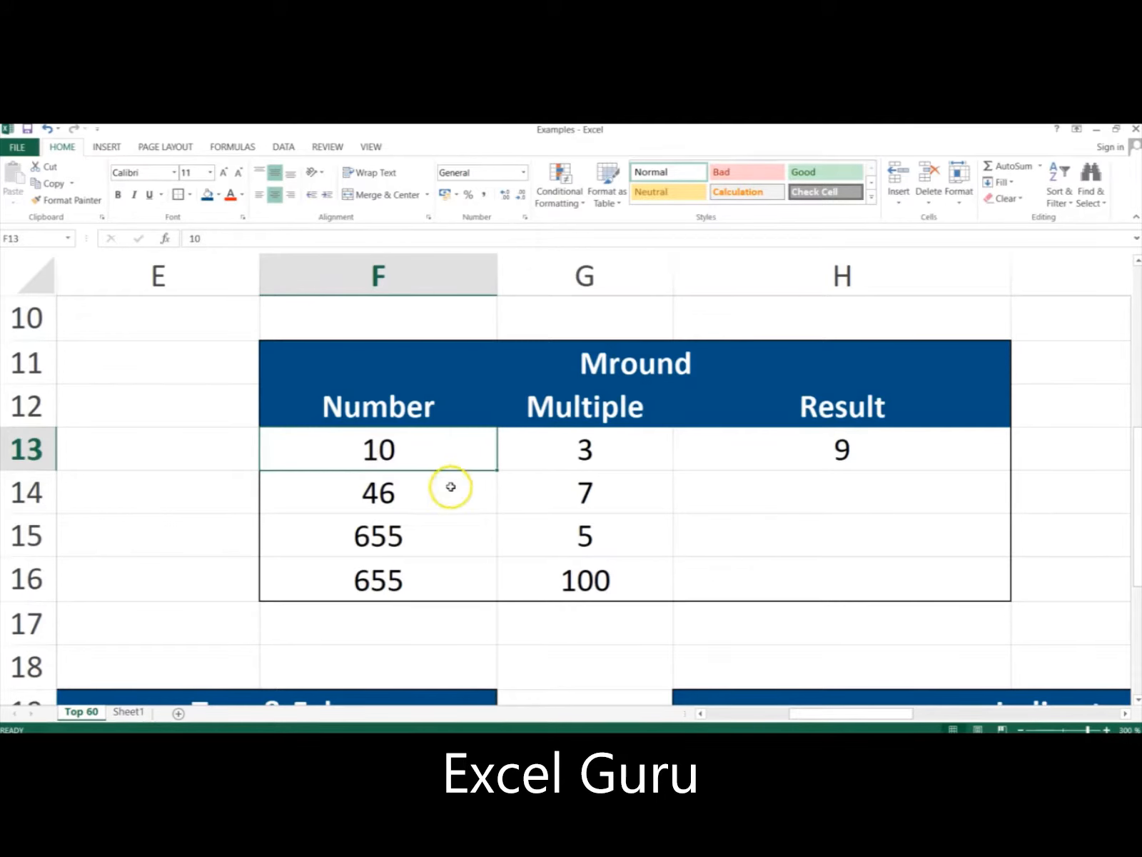
# Copy the MROUND formula from H13 down through H16 with Paste Special, pasting formulas only, and check H14
pyautogui.click(855, 452)
pyautogui.hotkey('ctrl', 'c')
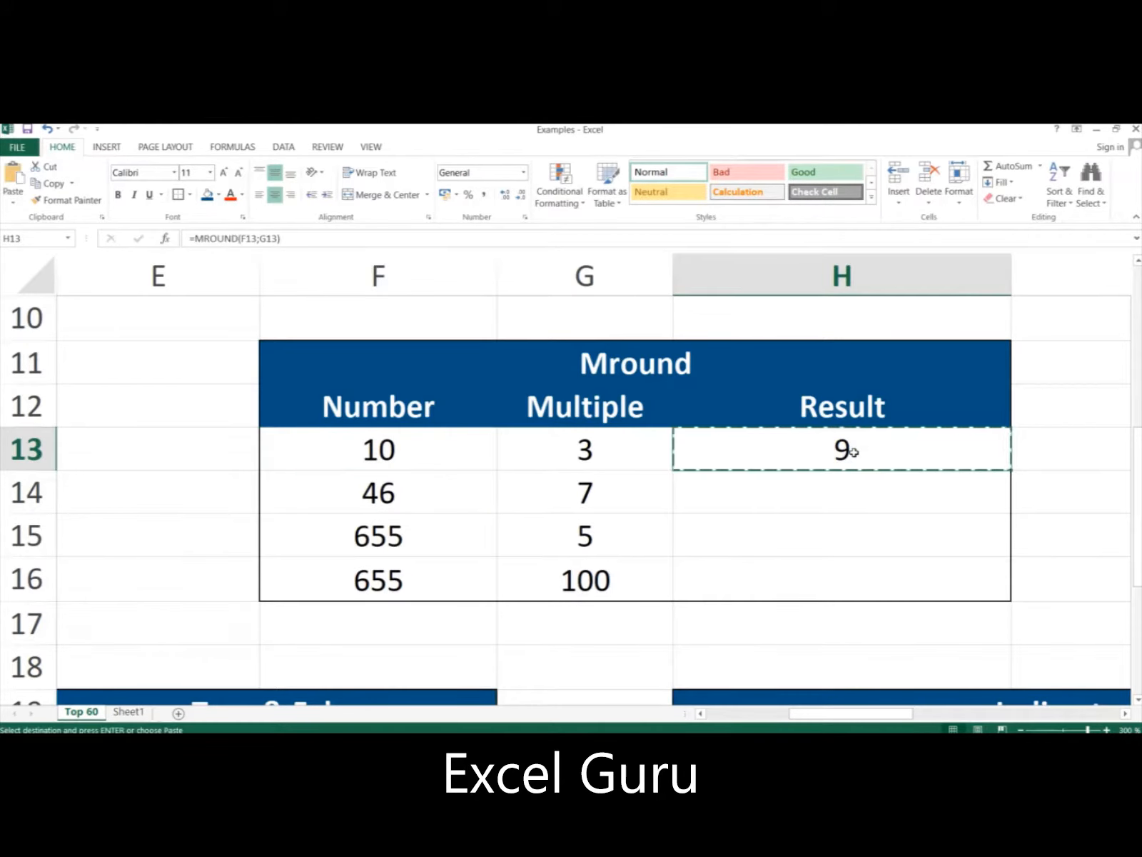
pyautogui.hotkey('shift', 'Down')
pyautogui.hotkey('shift', 'Down')
pyautogui.hotkey('shift', 'Down')
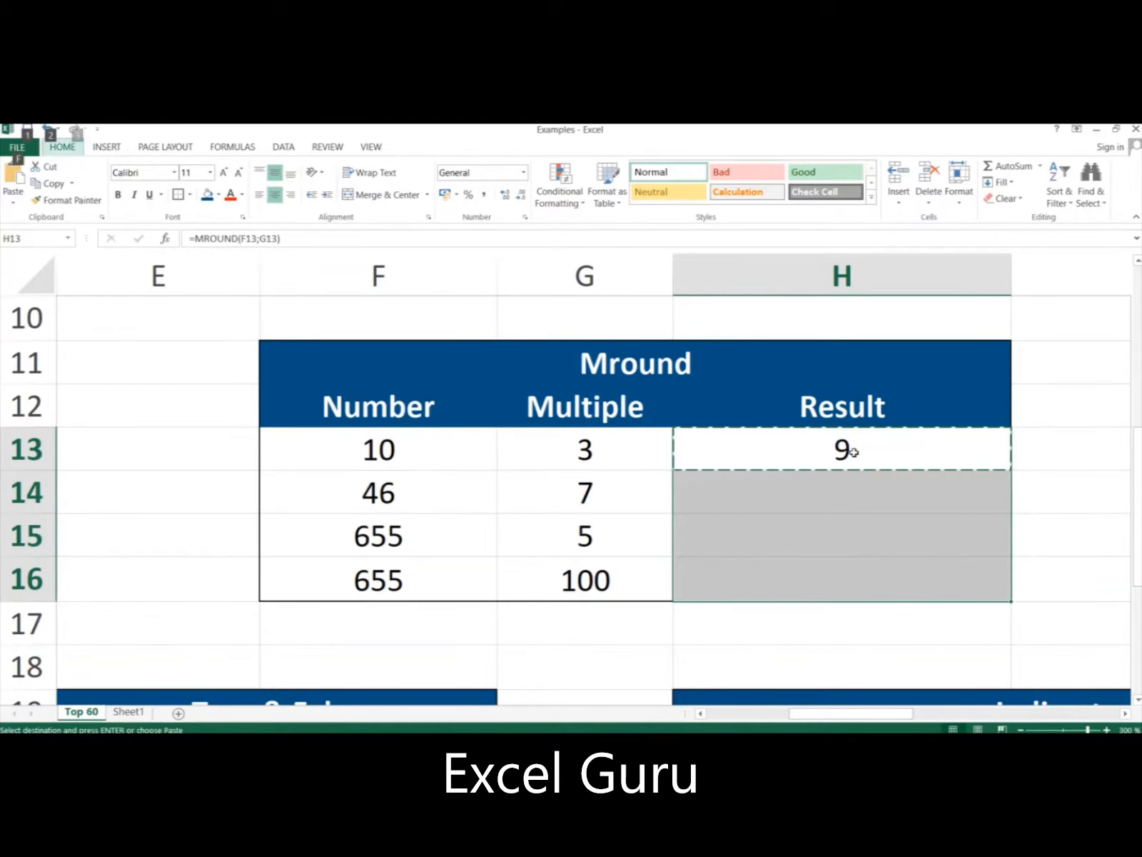
pyautogui.hotkey('ctrl', 'alt', 'v')
pyautogui.press('Return')
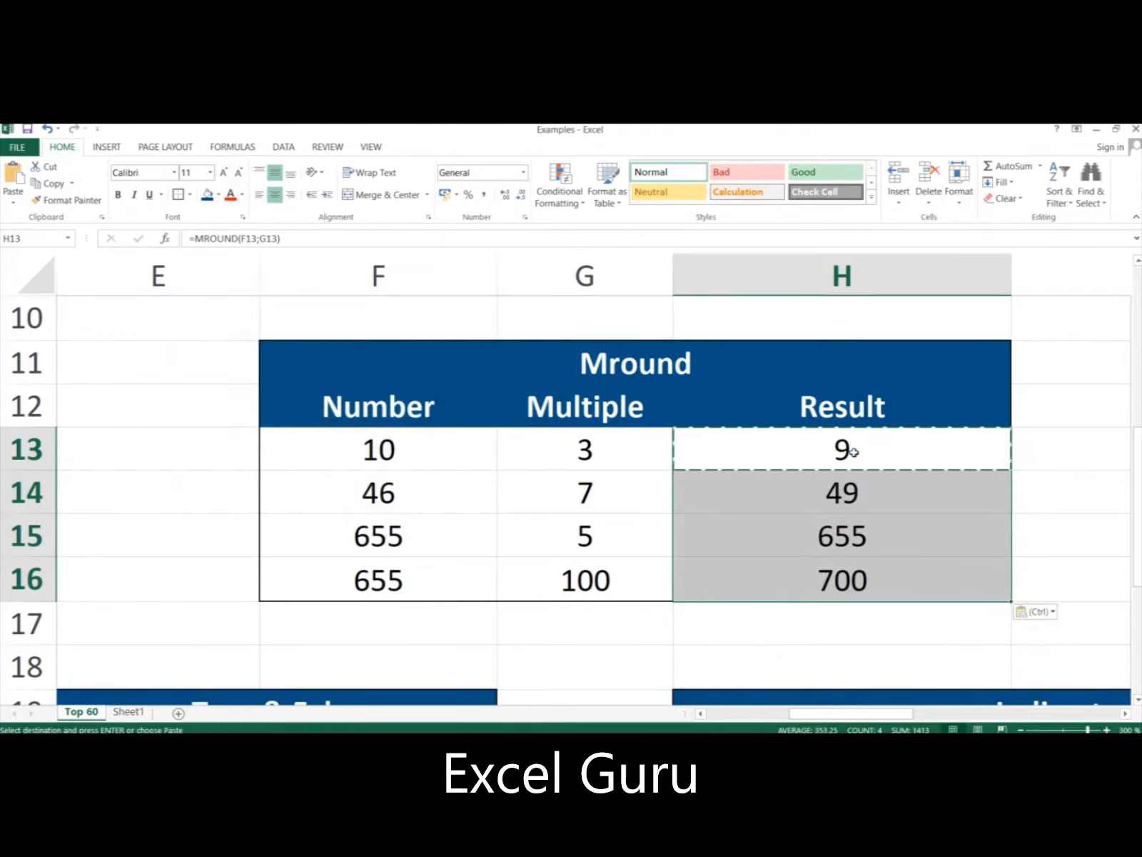
pyautogui.click(856, 500)
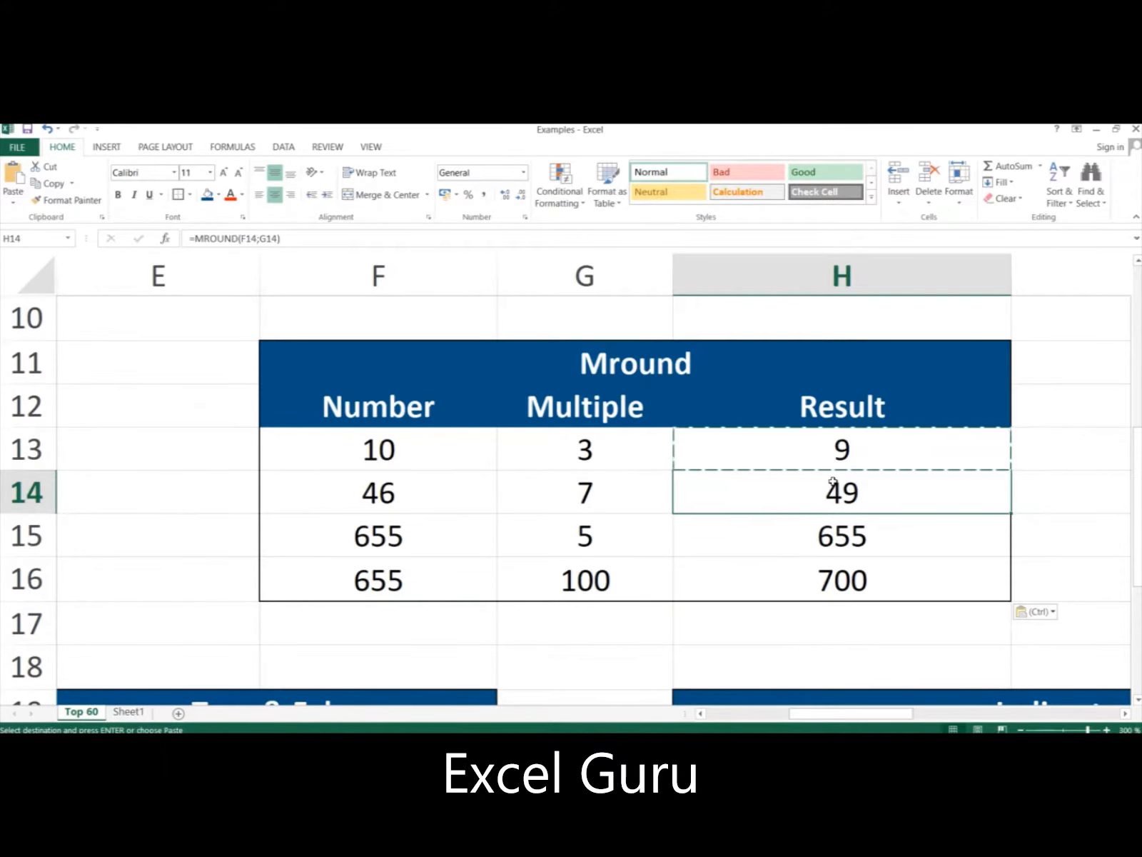
# Switch to the PowerPoint slide show, show the Transpose slide, and return to the Transpose table in the Examples workbook in Excel
pyautogui.hotkey('alt', 'Tab')
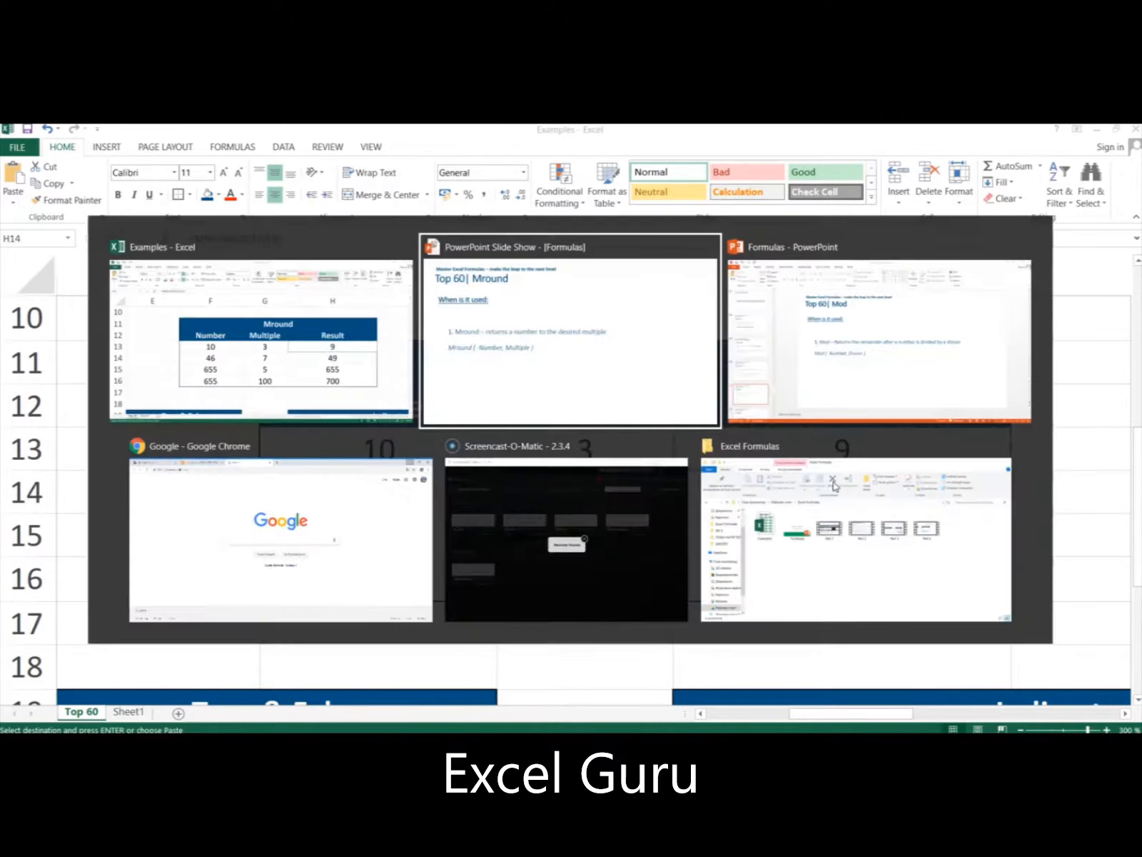
pyautogui.press('Right')
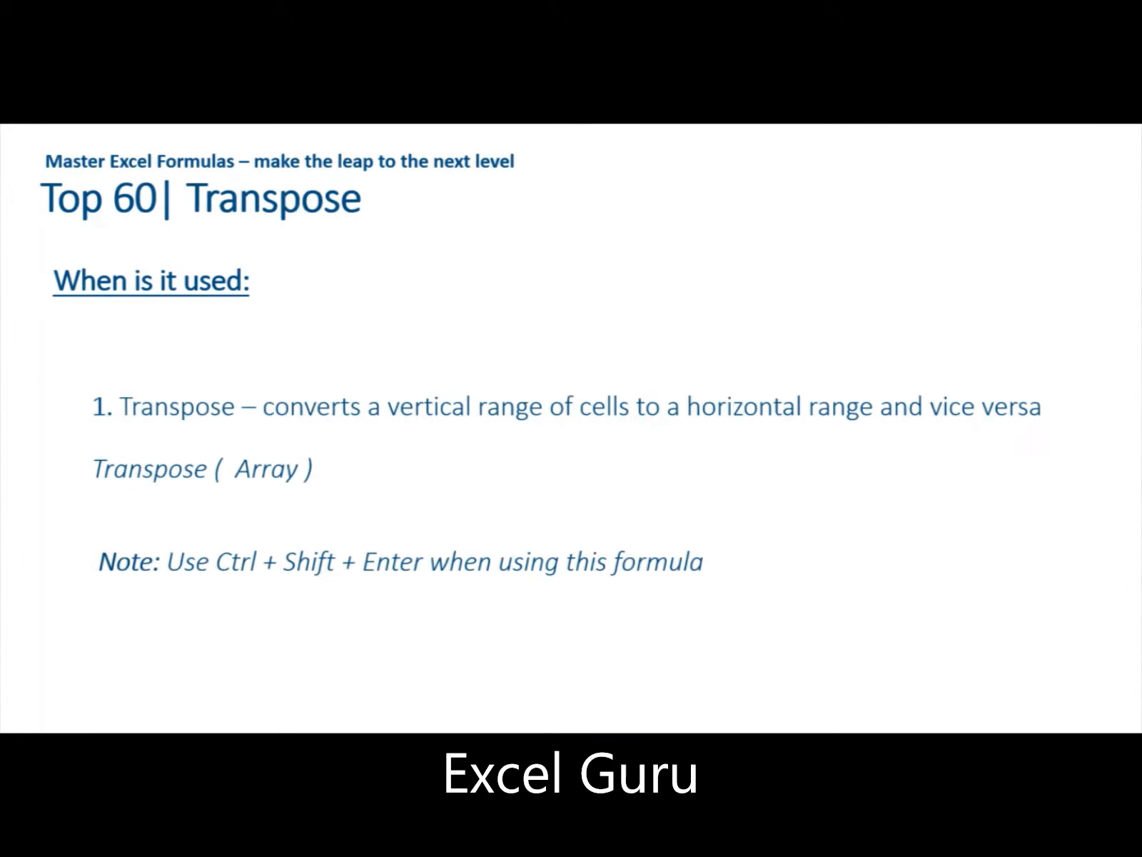
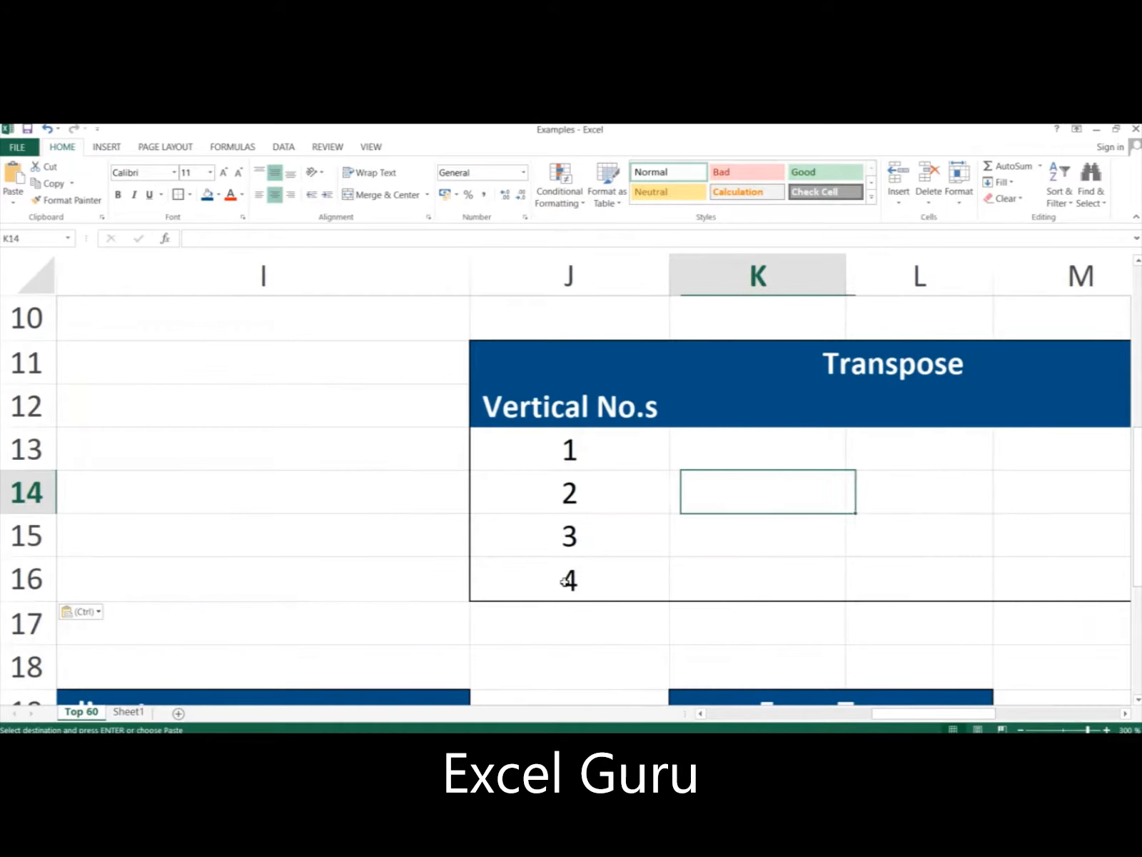
pyautogui.press('Up')
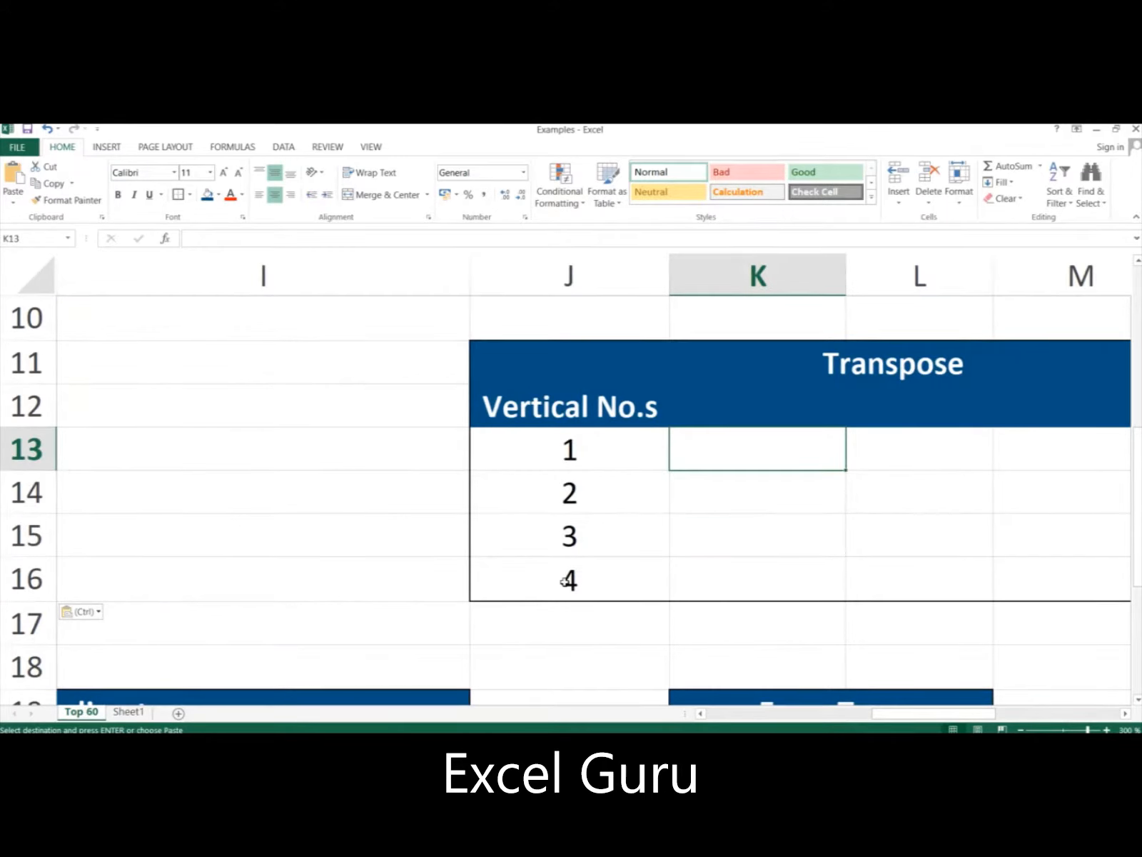
pyautogui.press('Right')
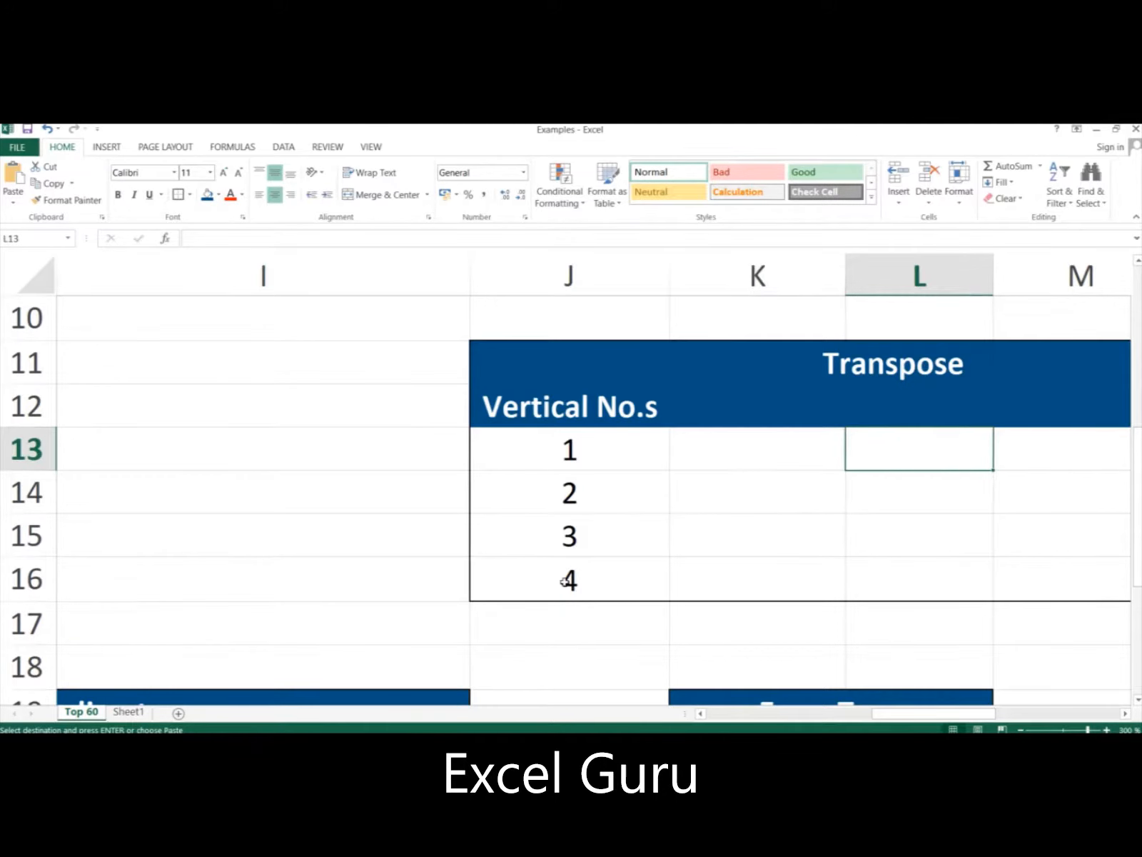
pyautogui.press('Right')
pyautogui.press('Left')
pyautogui.press('Left')
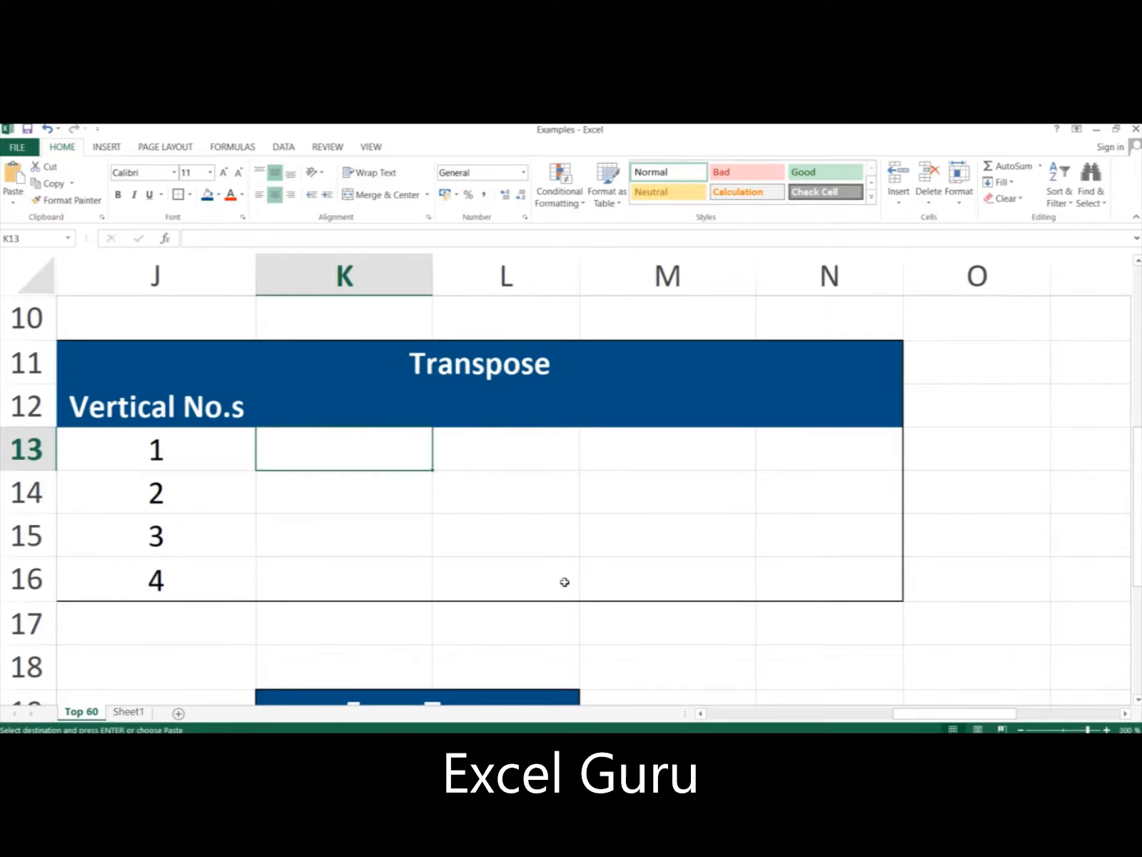
# Enter =TRANSPOSE(J13:J16) as an array formula across K13:N13 of the Transpose table and check K13
pyautogui.hotkey('shift', 'Right')
pyautogui.hotkey('shift', 'Right')
pyautogui.hotkey('shift', 'Right')
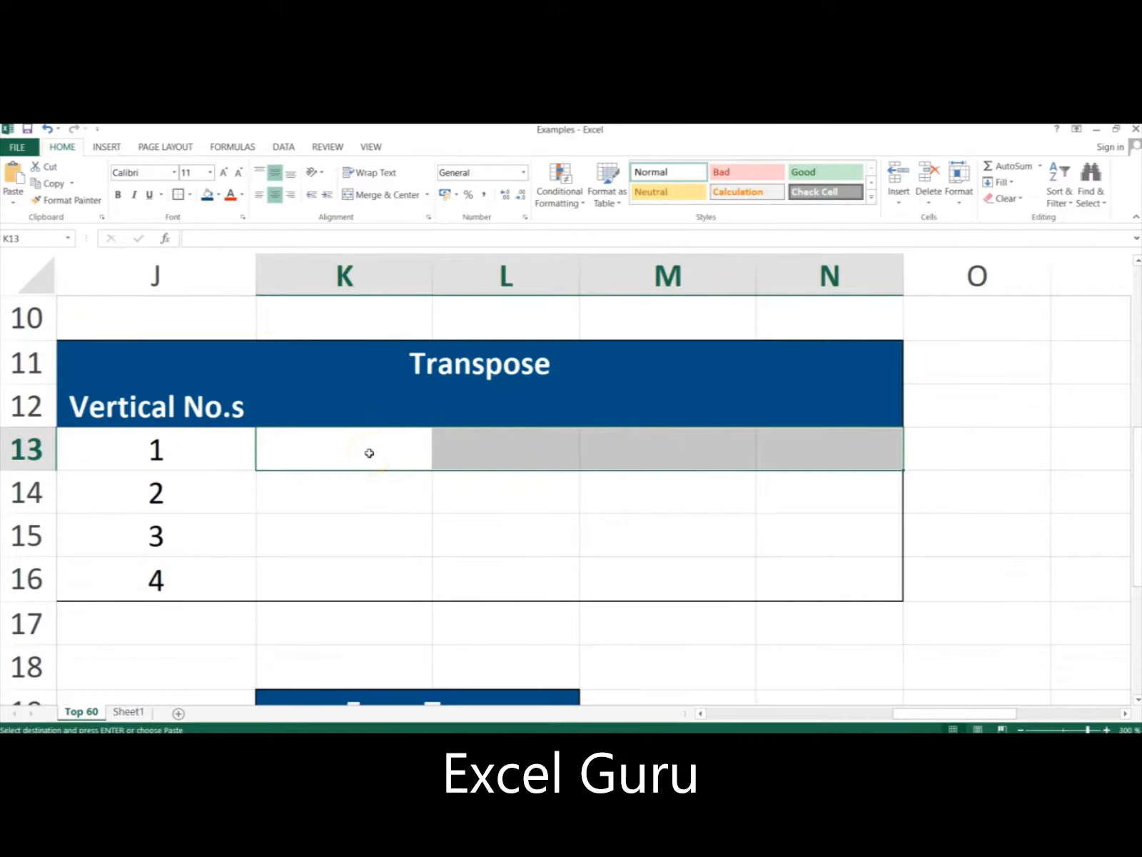
pyautogui.write('=')
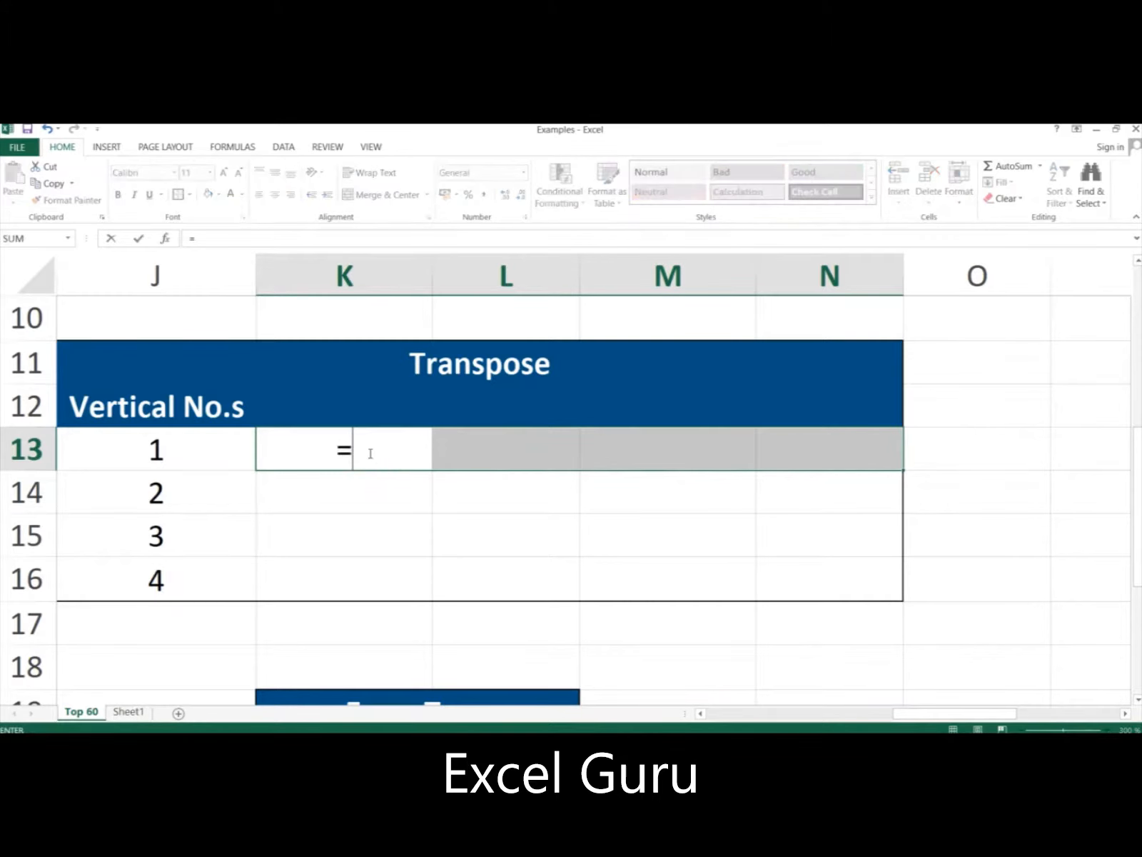
pyautogui.write('transpose')
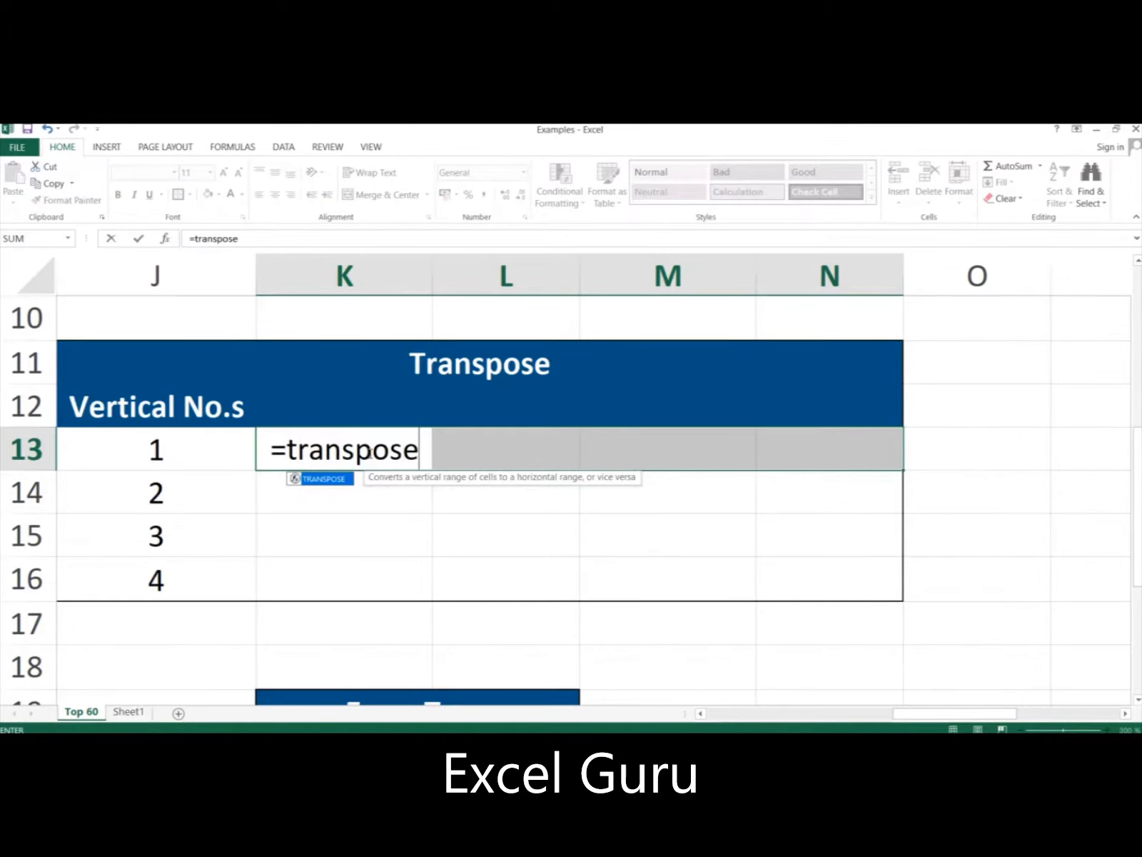
pyautogui.write('(')
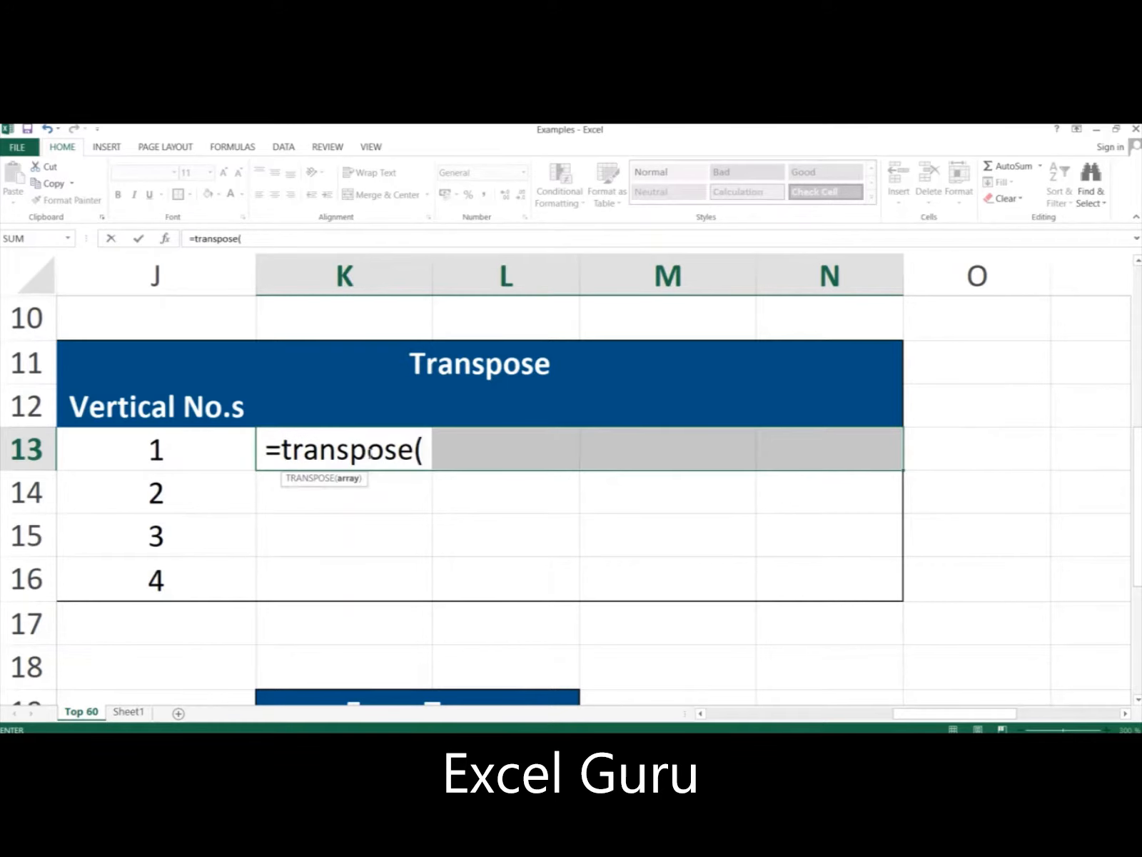
pyautogui.moveTo(197, 440); pyautogui.dragTo(170, 570)
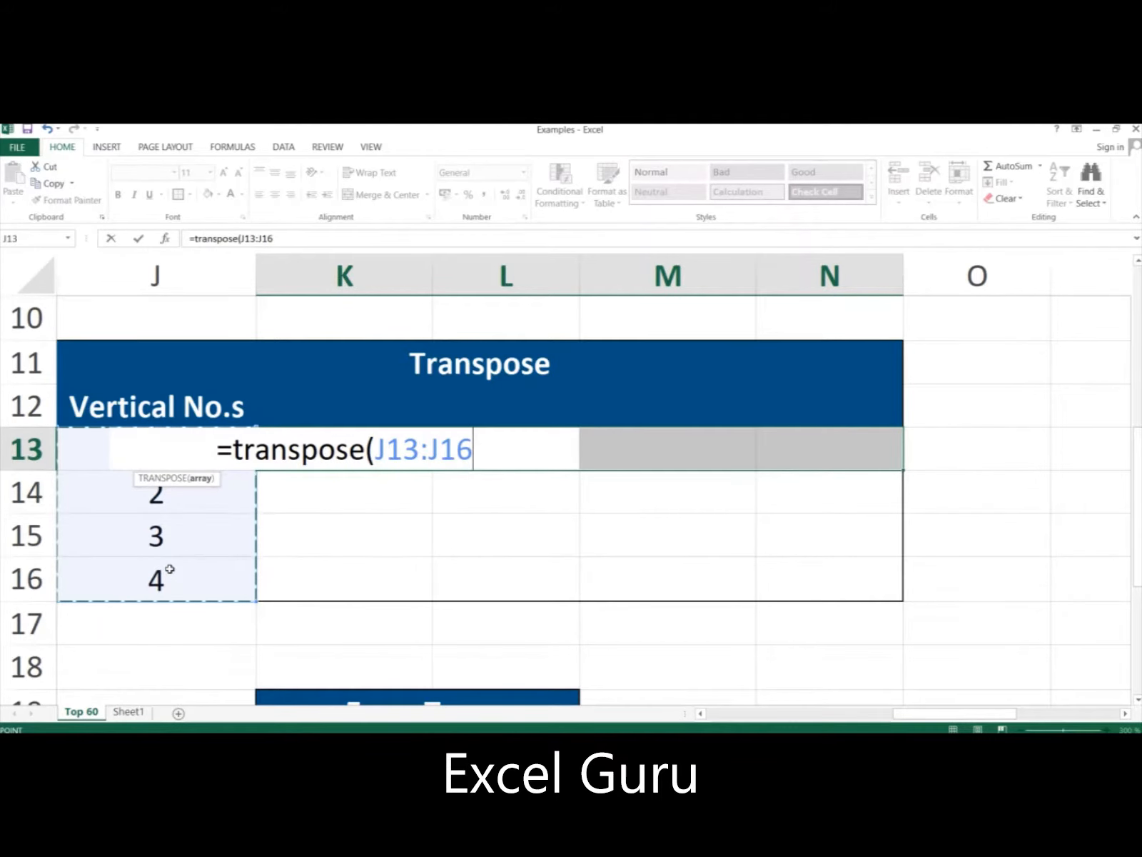
pyautogui.write(')')
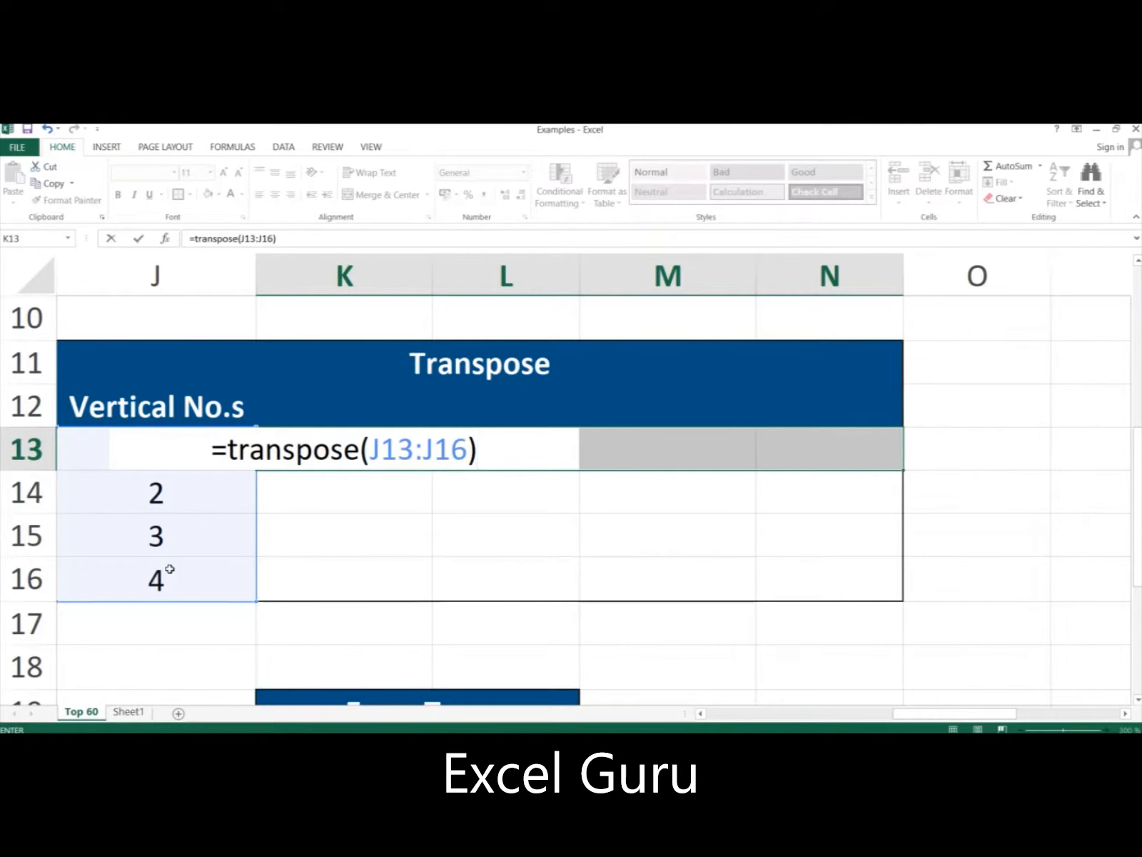
pyautogui.hotkey('ctrl', 'shift', 'Return')
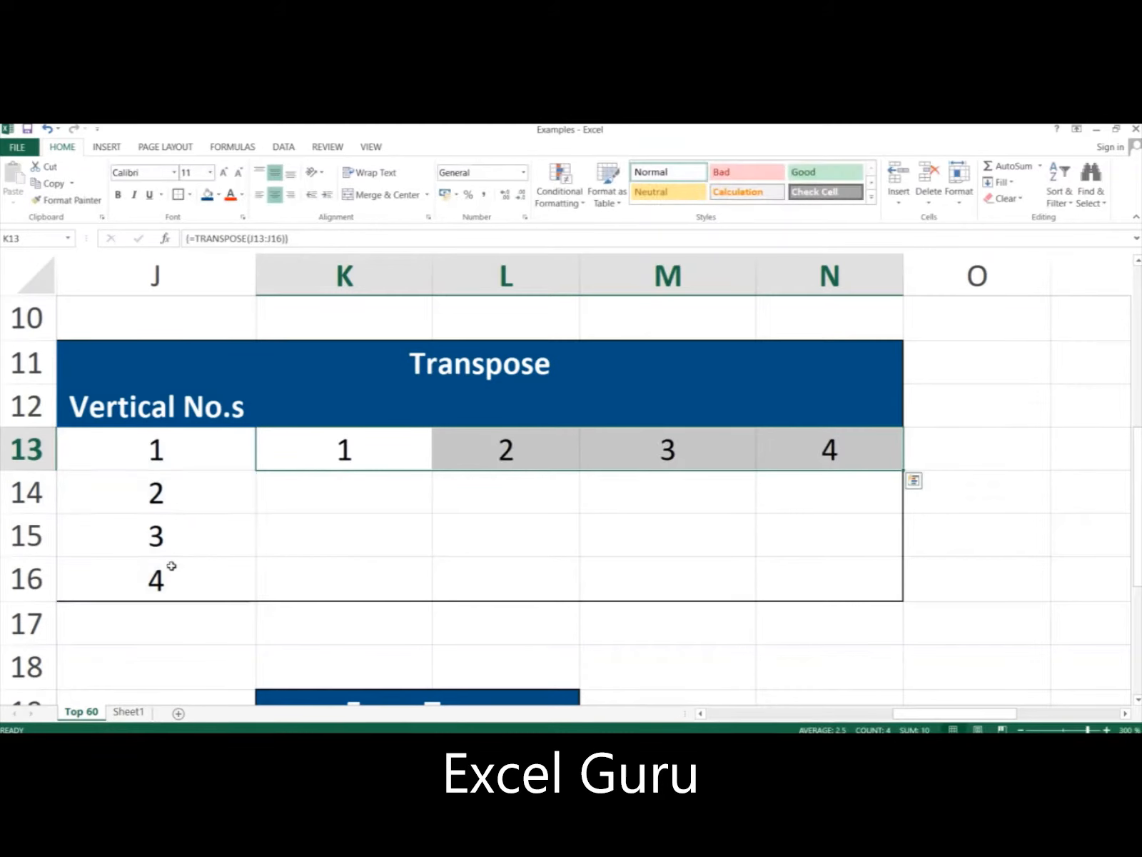
pyautogui.click(328, 463)
pyautogui.click(355, 459)
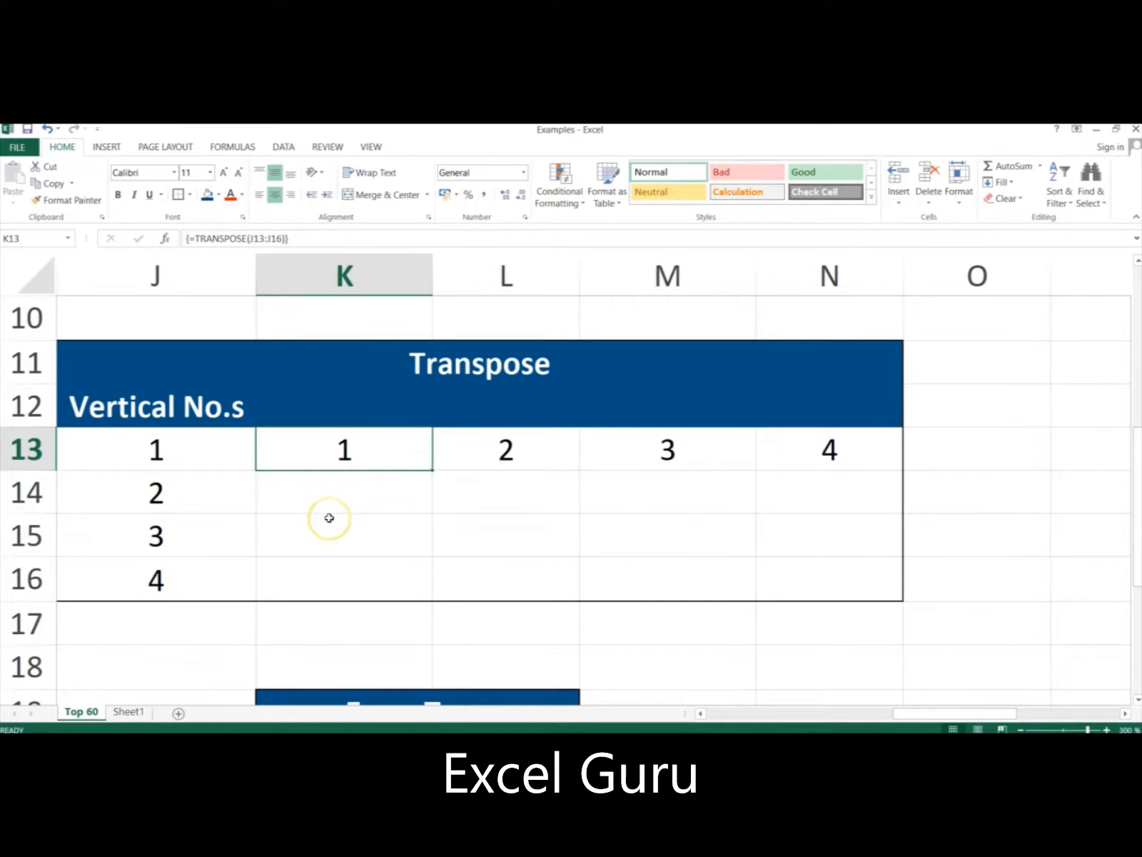
# Switch to the PowerPoint slide show, show the Address slide, and return to the Examples workbook in Excel
pyautogui.hotkey('alt', 'Tab')
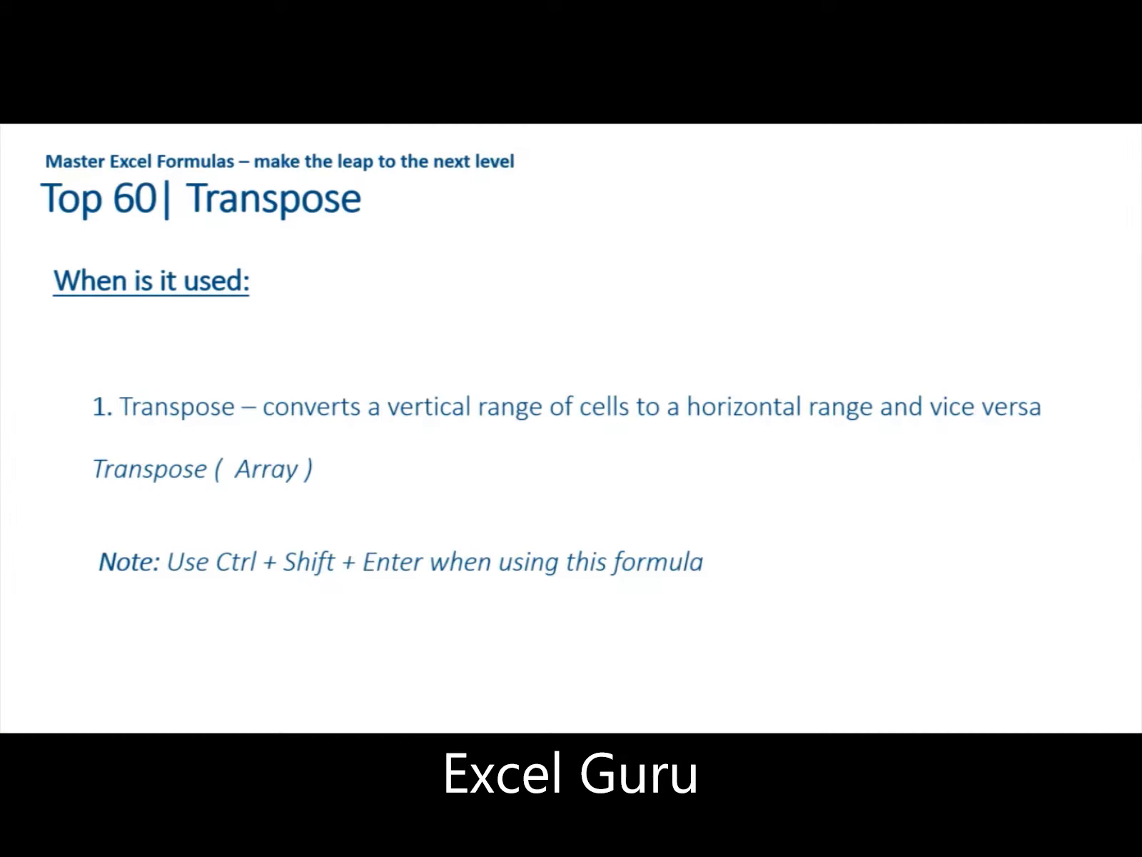
pyautogui.press('Right')
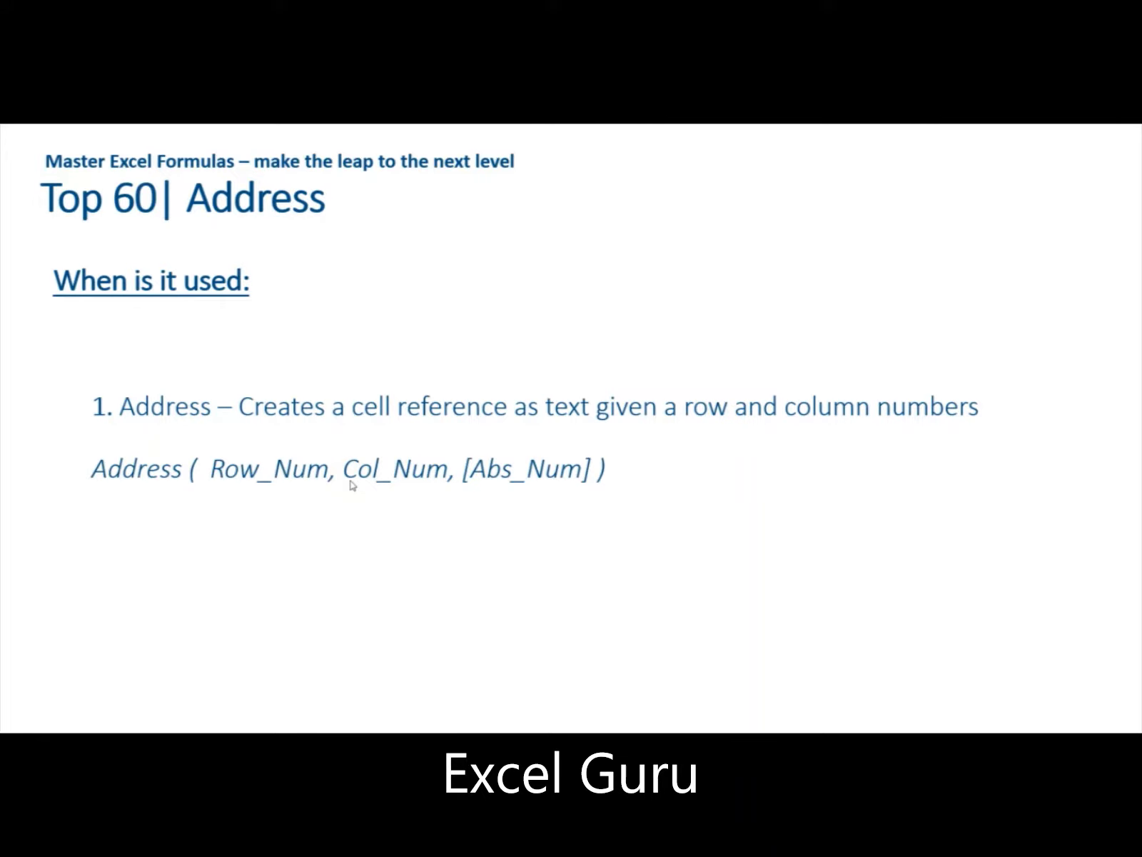
pyautogui.hotkey('alt', 'Tab')
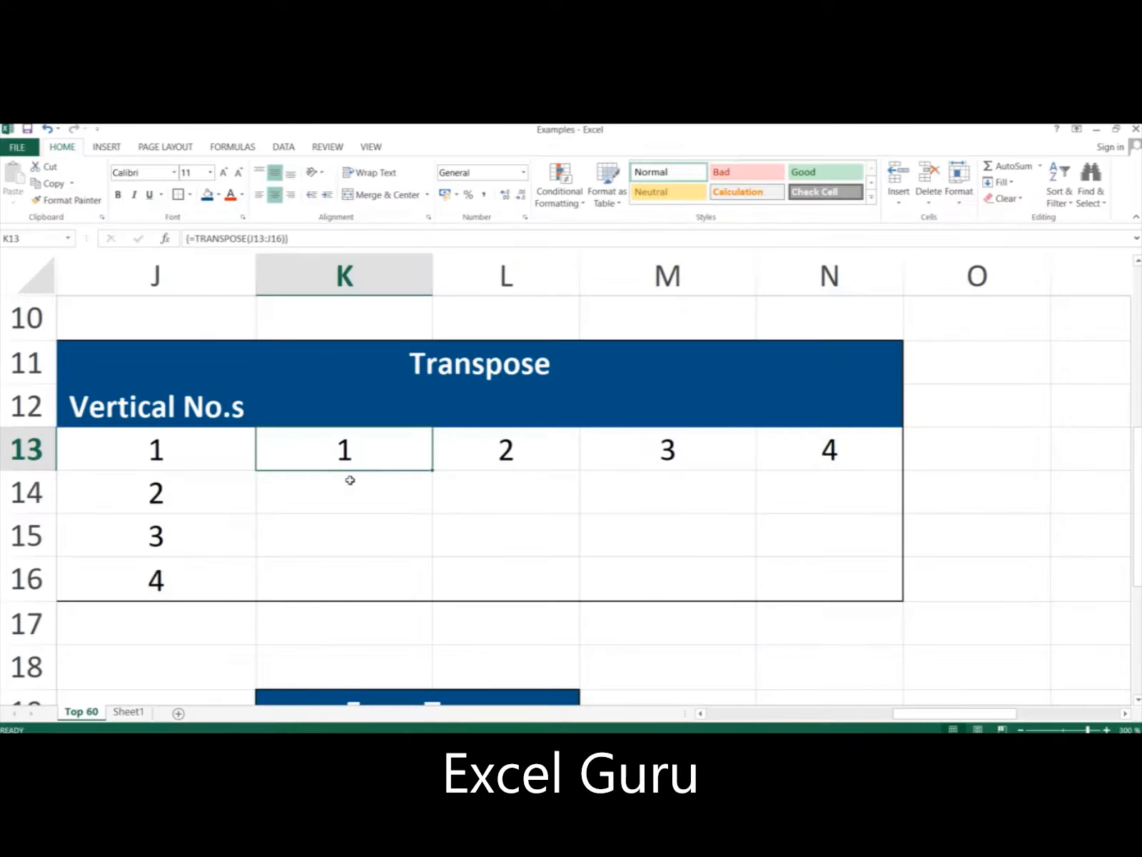
# Go to the Address table below the Mod table and select its first empty cell, C21
pyautogui.press('Right')
pyautogui.press('Right')
pyautogui.press('Right')
pyautogui.press('Right')
pyautogui.press('Right')
pyautogui.press('Right')
pyautogui.press('Left')
pyautogui.press('Left')
pyautogui.press('Left')
pyautogui.press('Left')
pyautogui.press('Left')
pyautogui.press('Left')
pyautogui.press('Left')
pyautogui.press('Left')
pyautogui.press('Left')
pyautogui.press('Left')
pyautogui.press('Left')
pyautogui.press('Left')
pyautogui.press('Left')
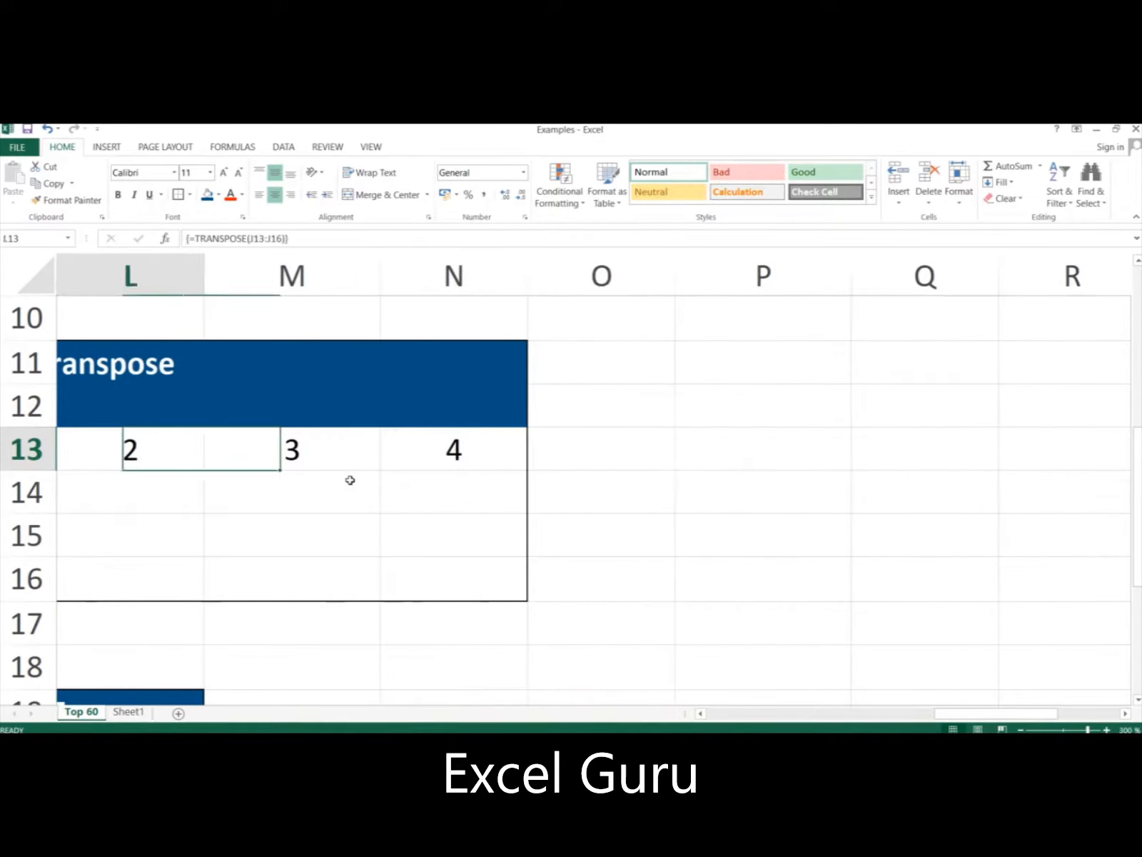
pyautogui.press('Left')
pyautogui.press('Left')
pyautogui.press('Left')
pyautogui.press('Right')
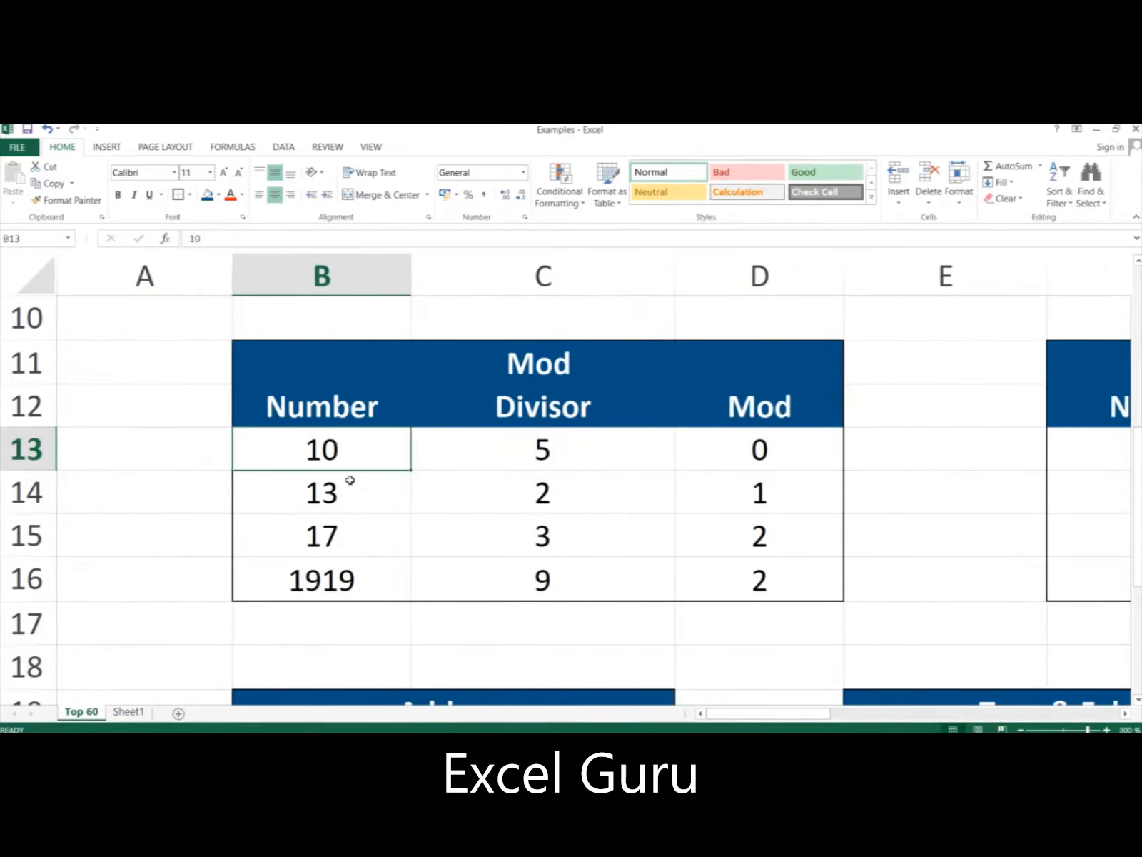
pyautogui.press('Down')
pyautogui.press('Down')
pyautogui.press('Down')
pyautogui.press('Down')
pyautogui.press('Down')
pyautogui.press('Down')
pyautogui.press('Down')
pyautogui.press('Down')
pyautogui.press('Down')
pyautogui.press('Down')
pyautogui.press('Down')
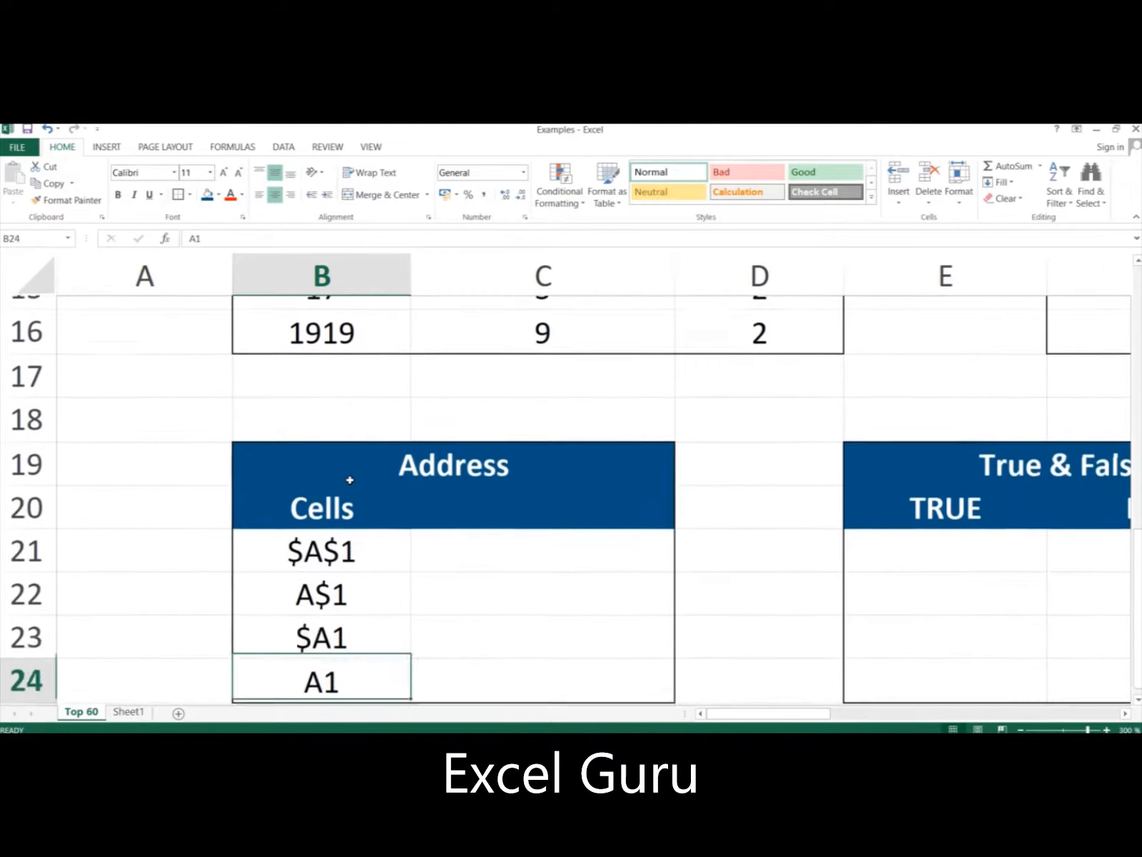
pyautogui.press('Up')
pyautogui.press('Up')
pyautogui.press('Up')
pyautogui.press('Right')
pyautogui.press('Right')
pyautogui.press('Left')
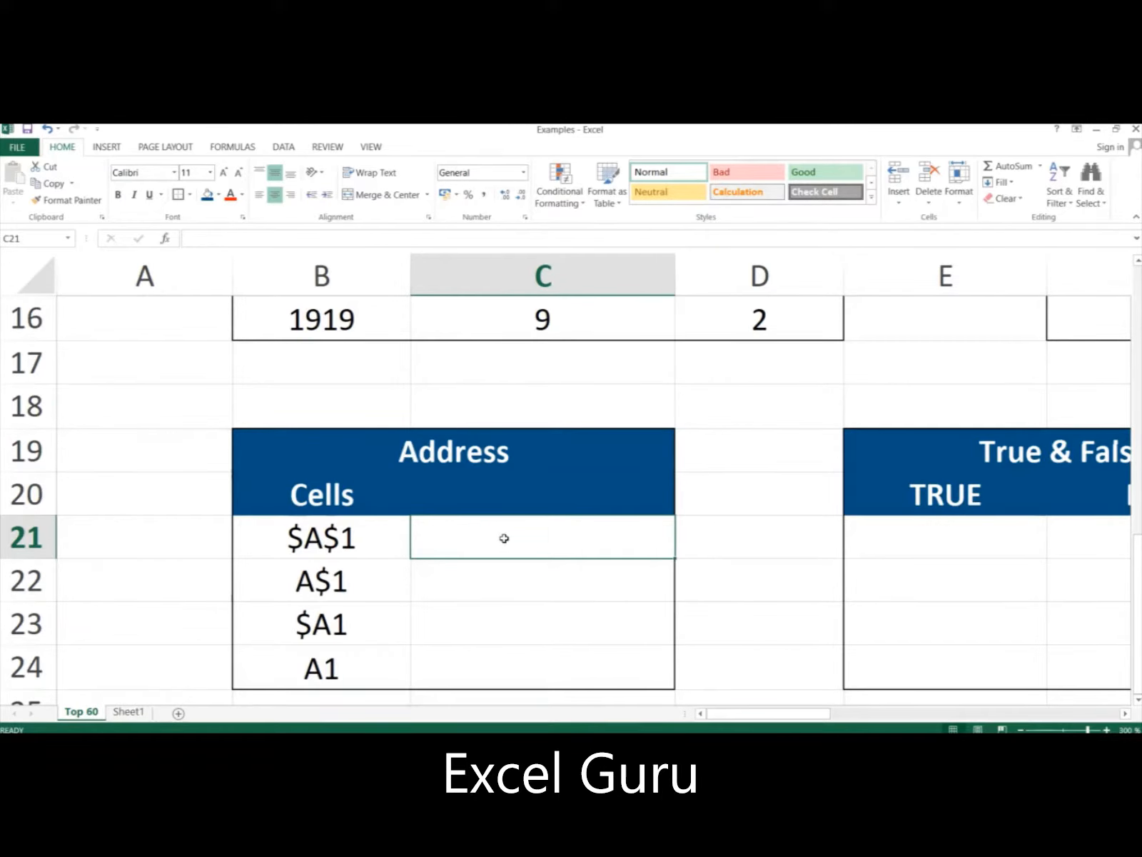
# Enter the formula =ADDRESS(1;1;1) in C21, with semicolons as separators, and compare its result with B21
pyautogui.write('=address')
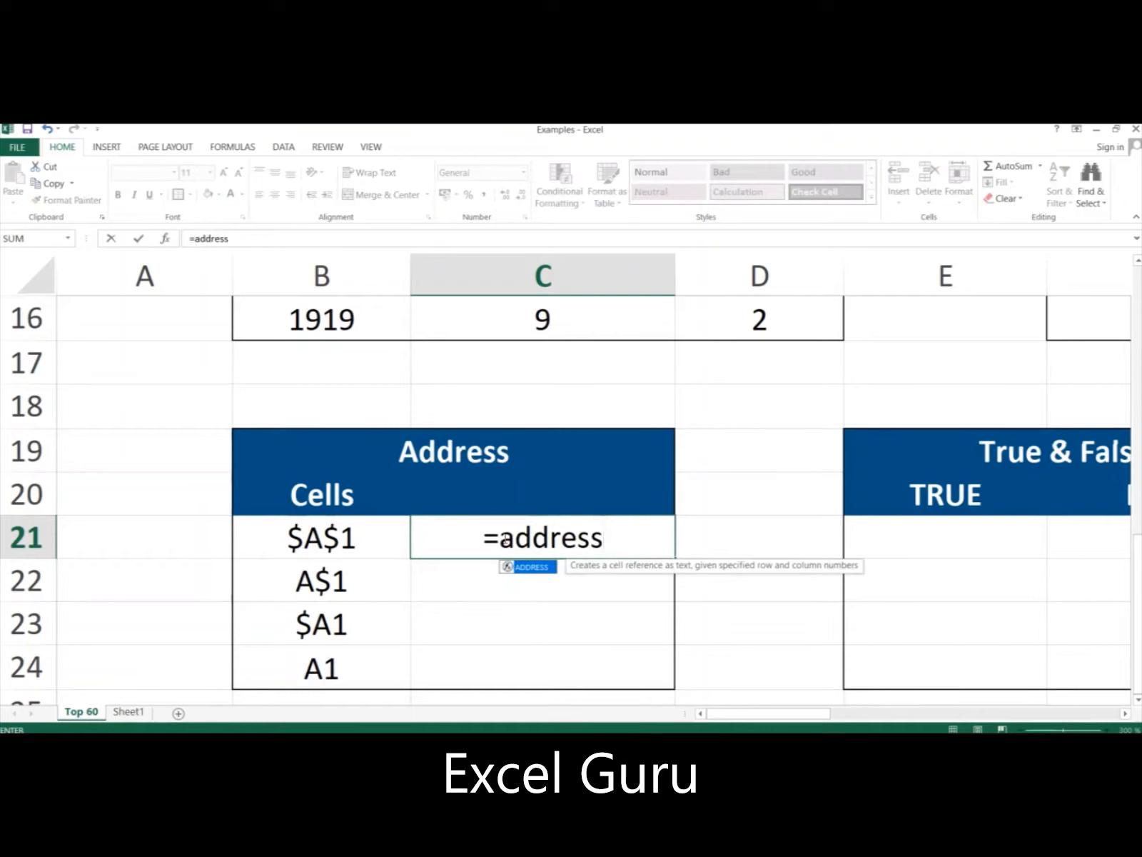
pyautogui.write('(')
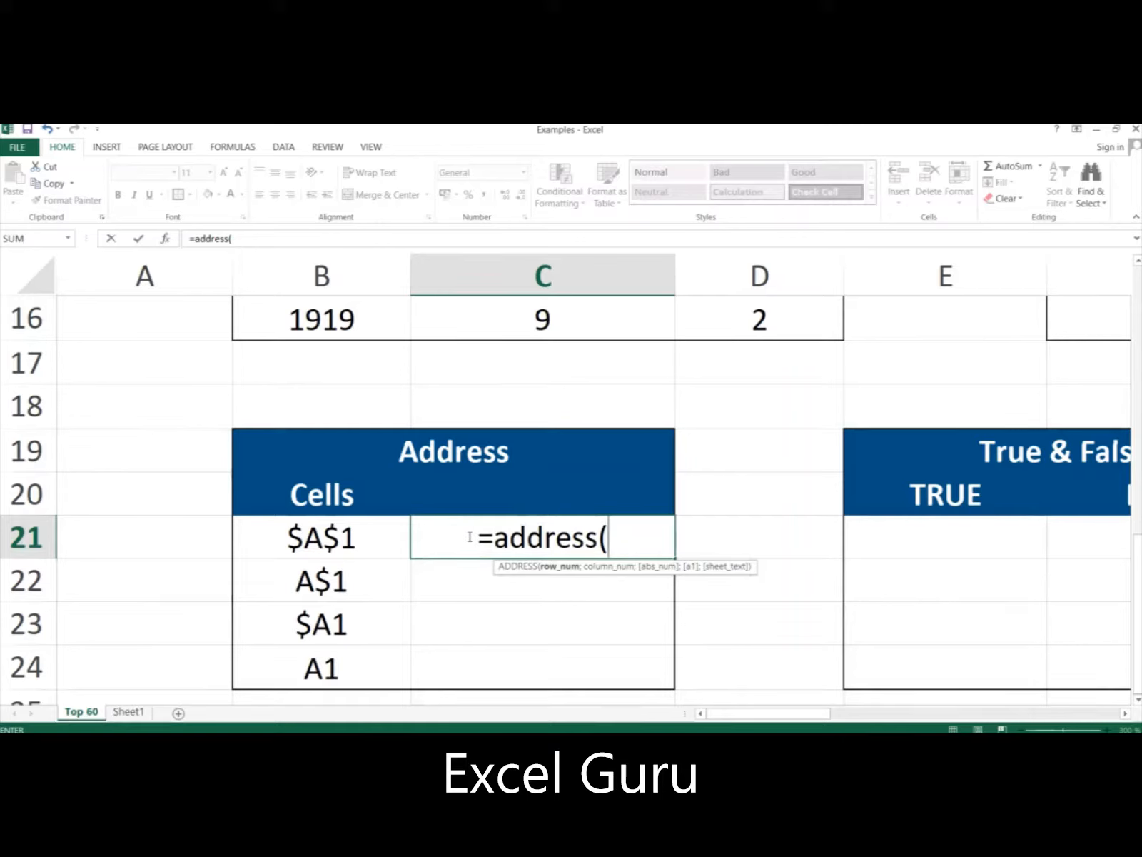
pyautogui.write('1')
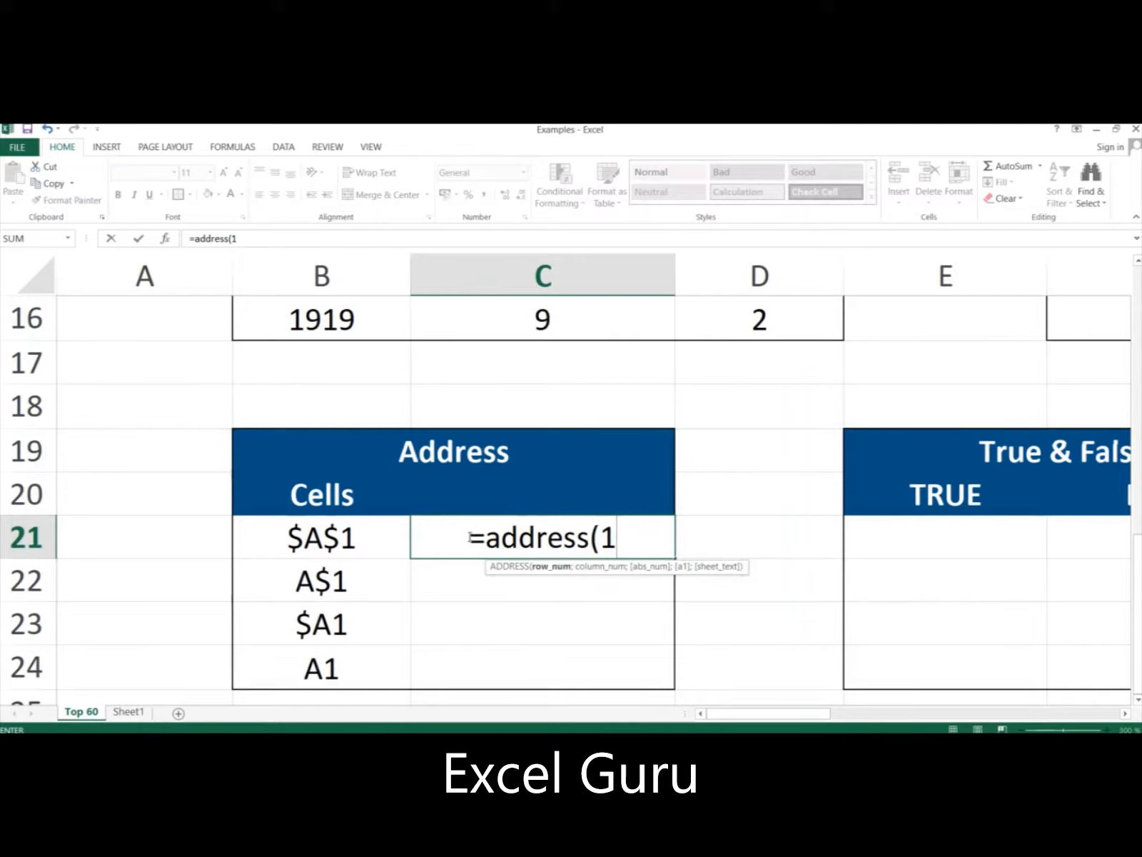
pyautogui.write(',')
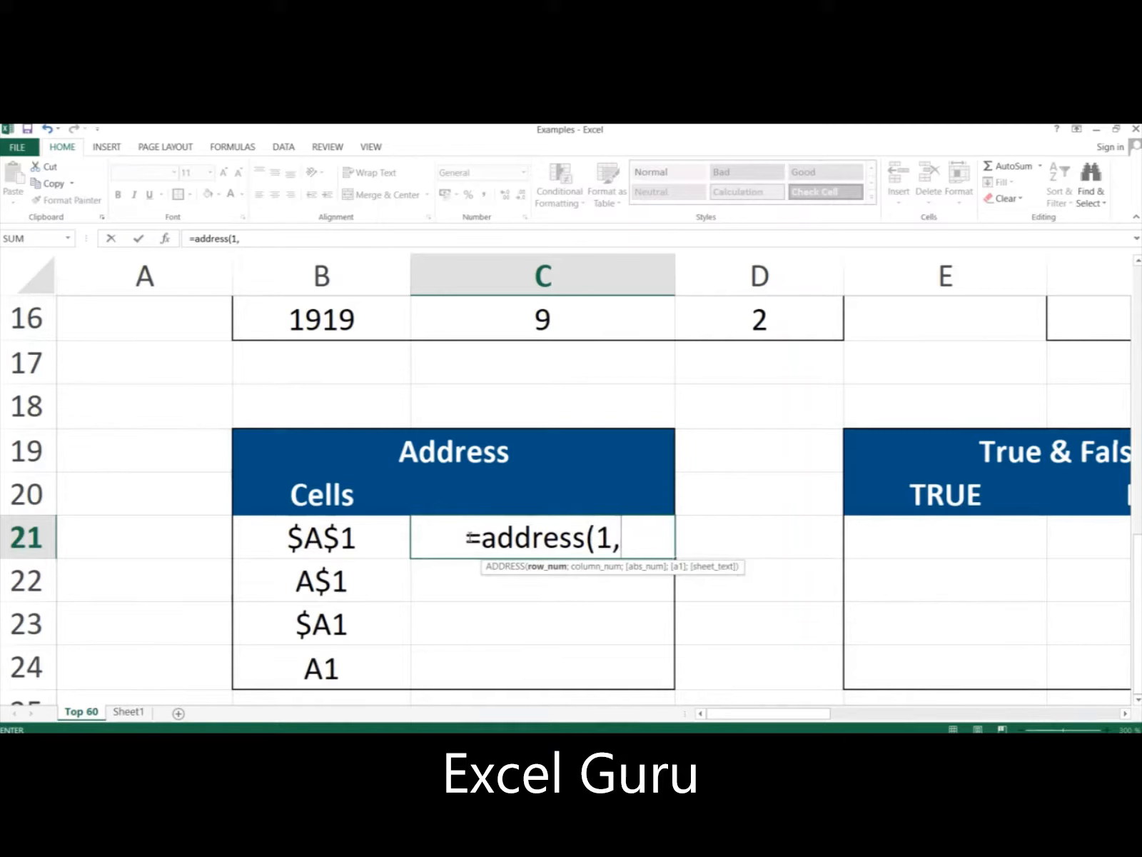
pyautogui.write('1')
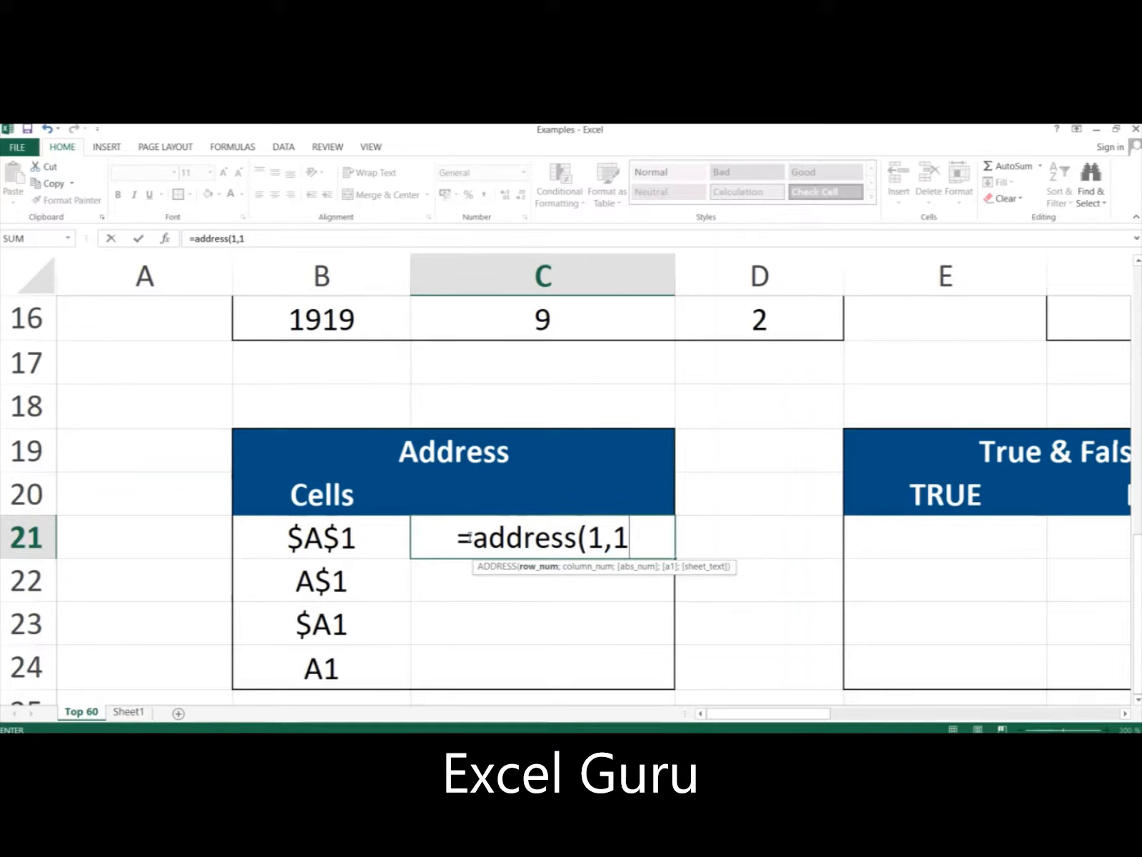
pyautogui.press('Return')
pyautogui.press('Return')
pyautogui.press('Left')
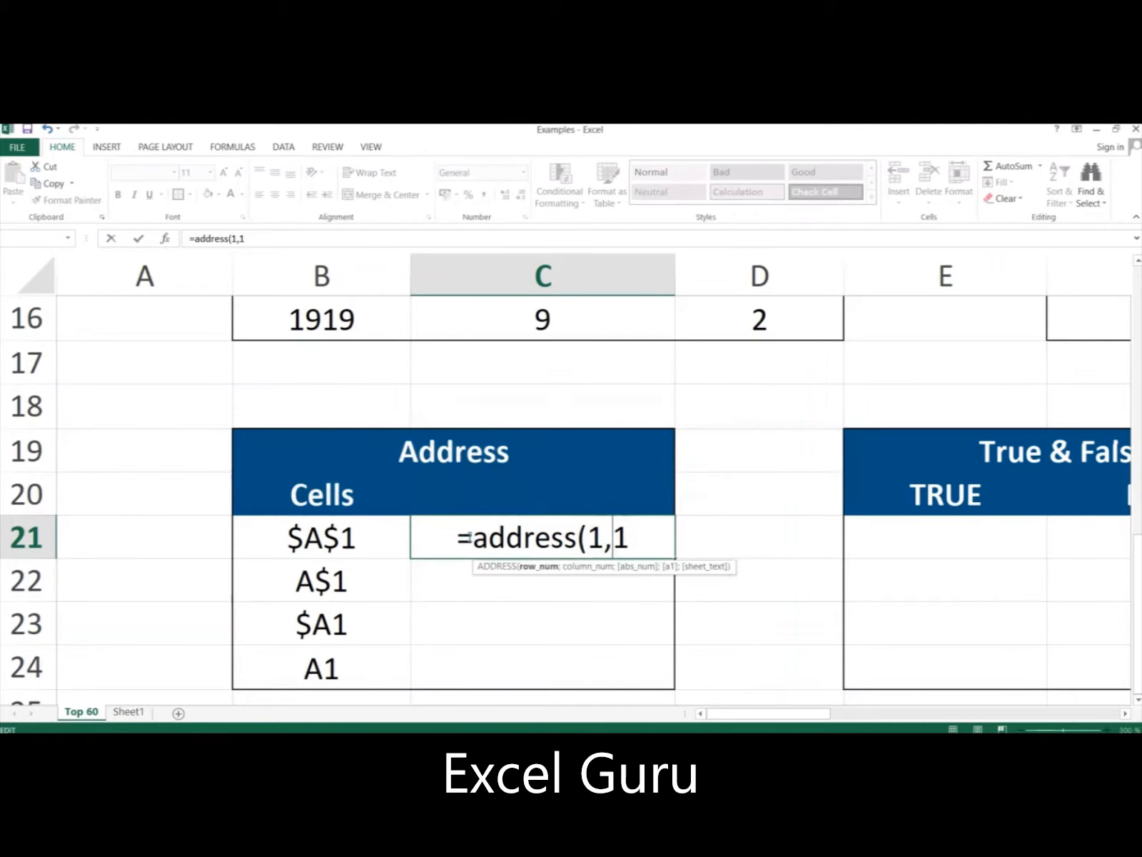
pyautogui.press('BackSpace')
pyautogui.write(';')
pyautogui.press('Right')
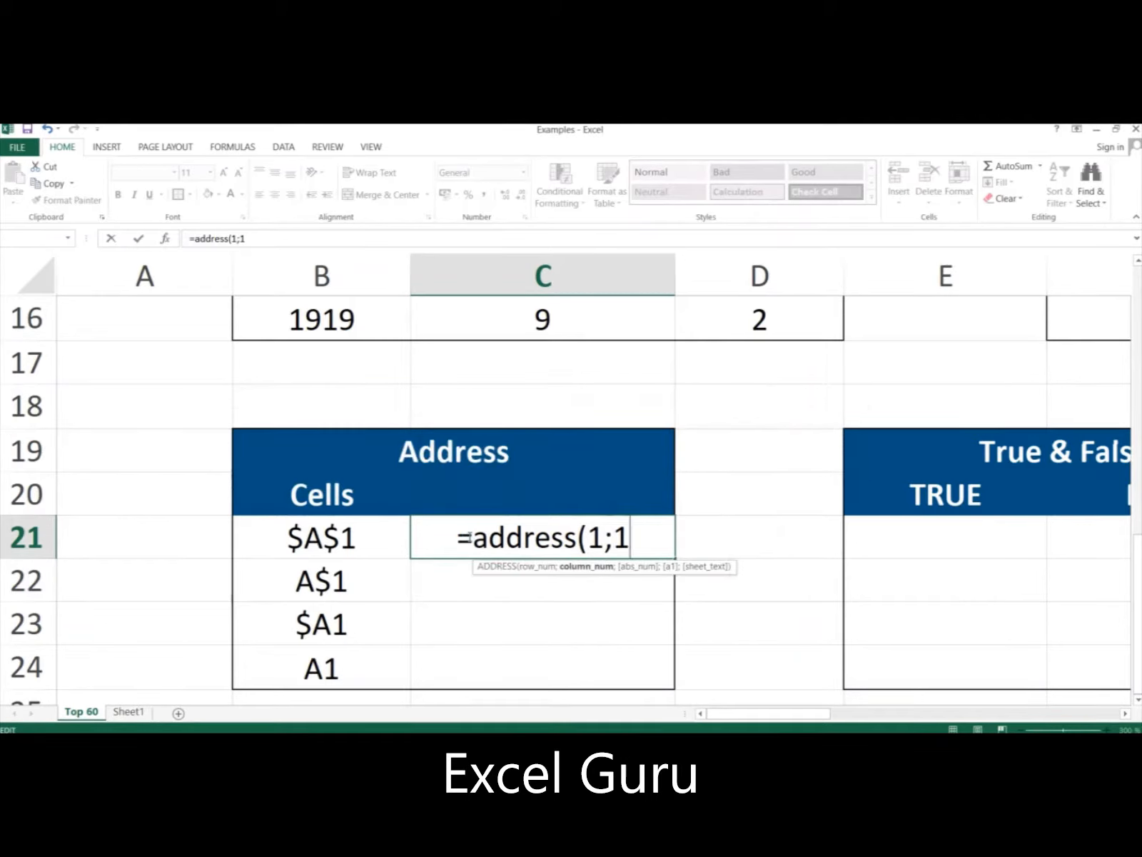
pyautogui.write(';')
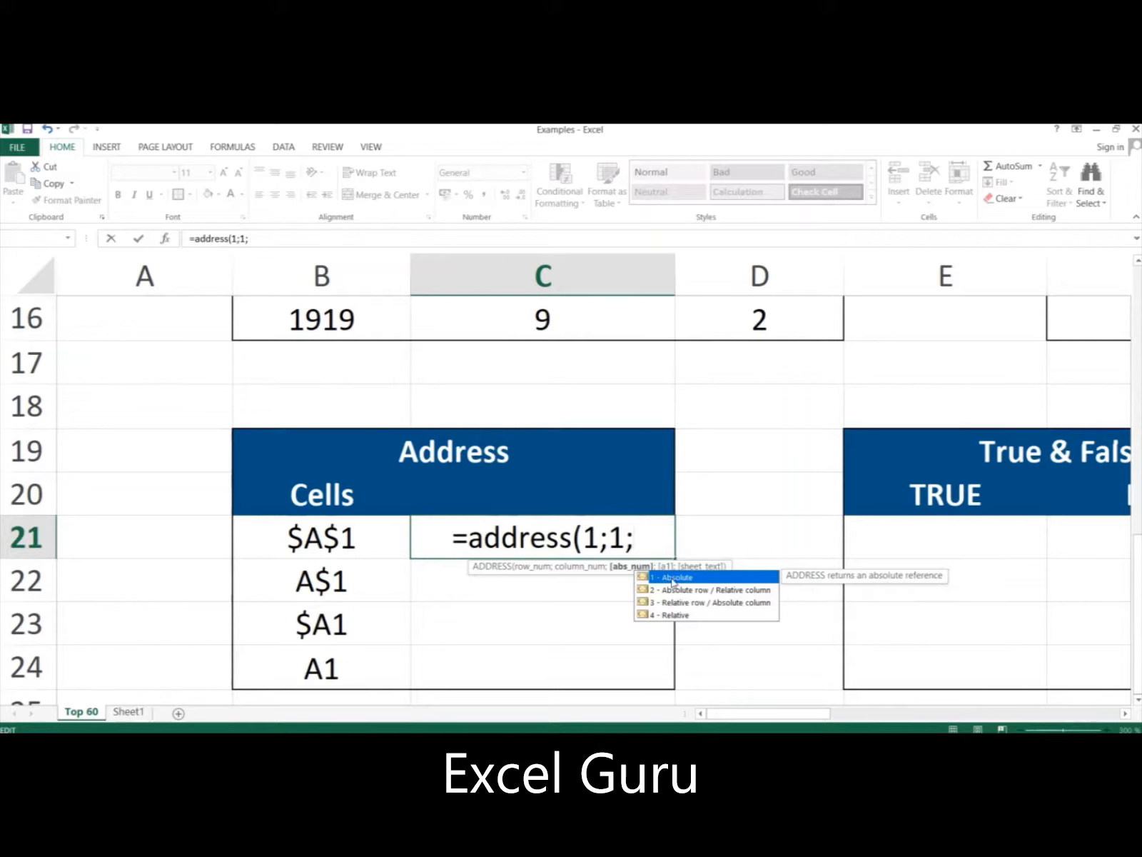
pyautogui.write('1)')
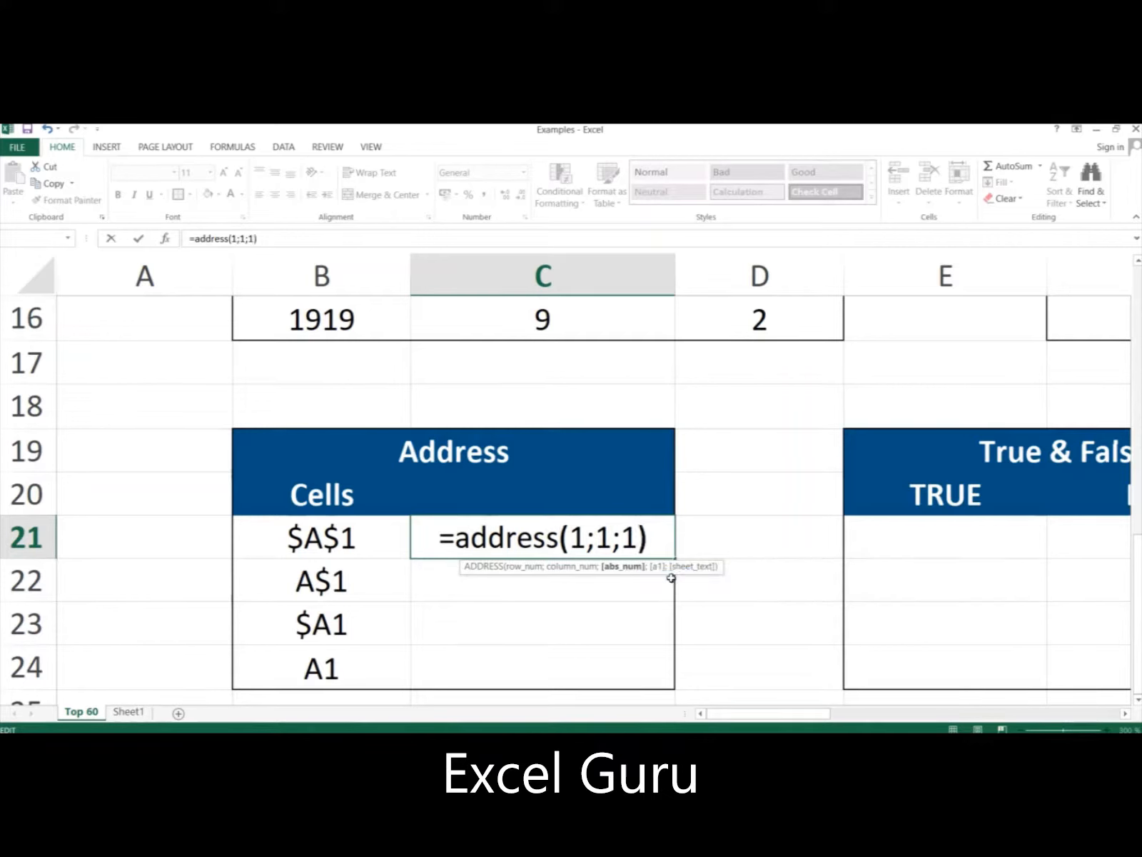
pyautogui.press('Return')
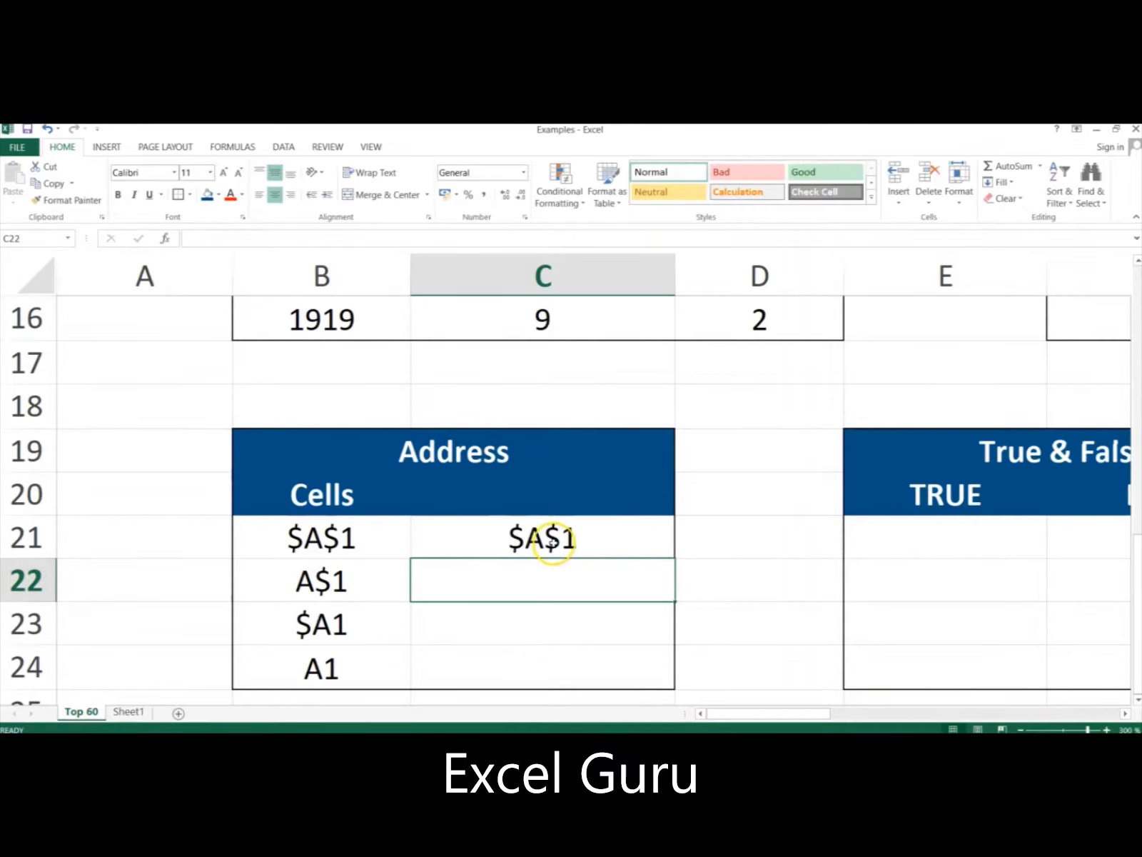
pyautogui.click(550, 539)
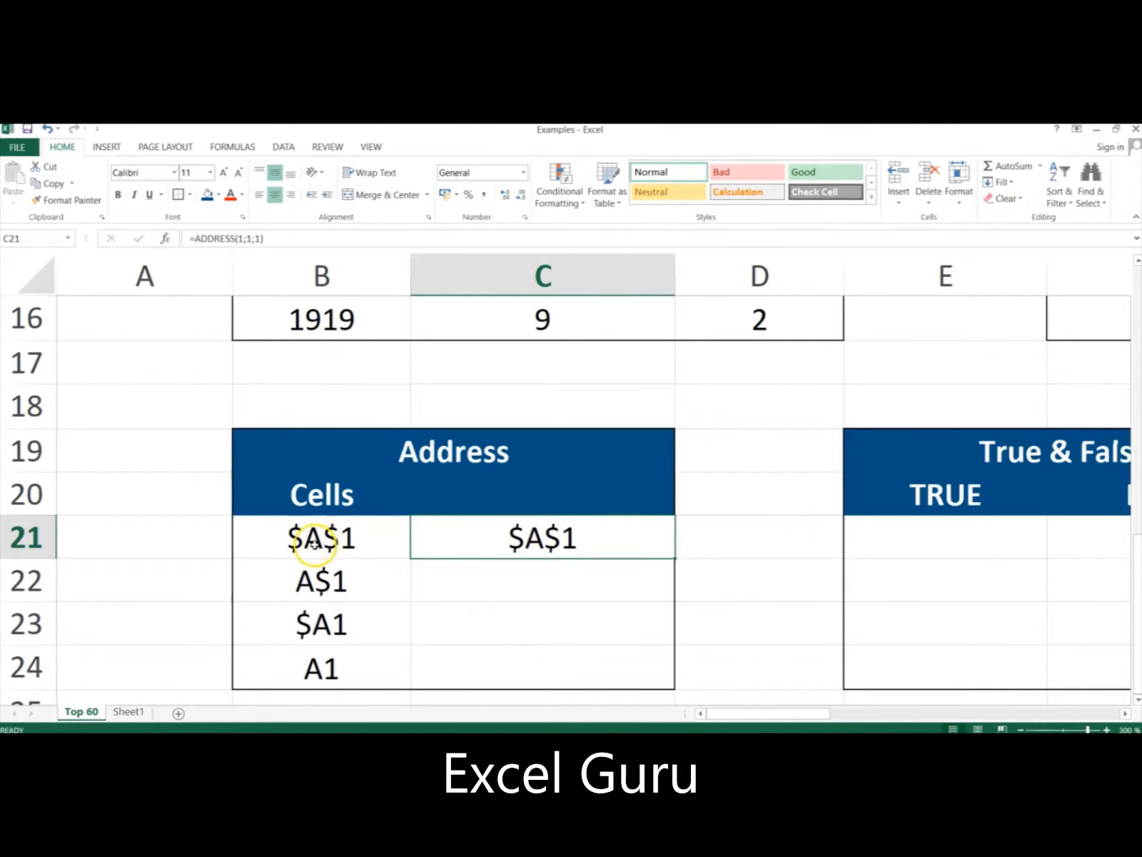
# Change the abs_num argument of the ADDRESS formula in C21 to 2 for an absolute row and relative column
pyautogui.doubleClick(574, 539)
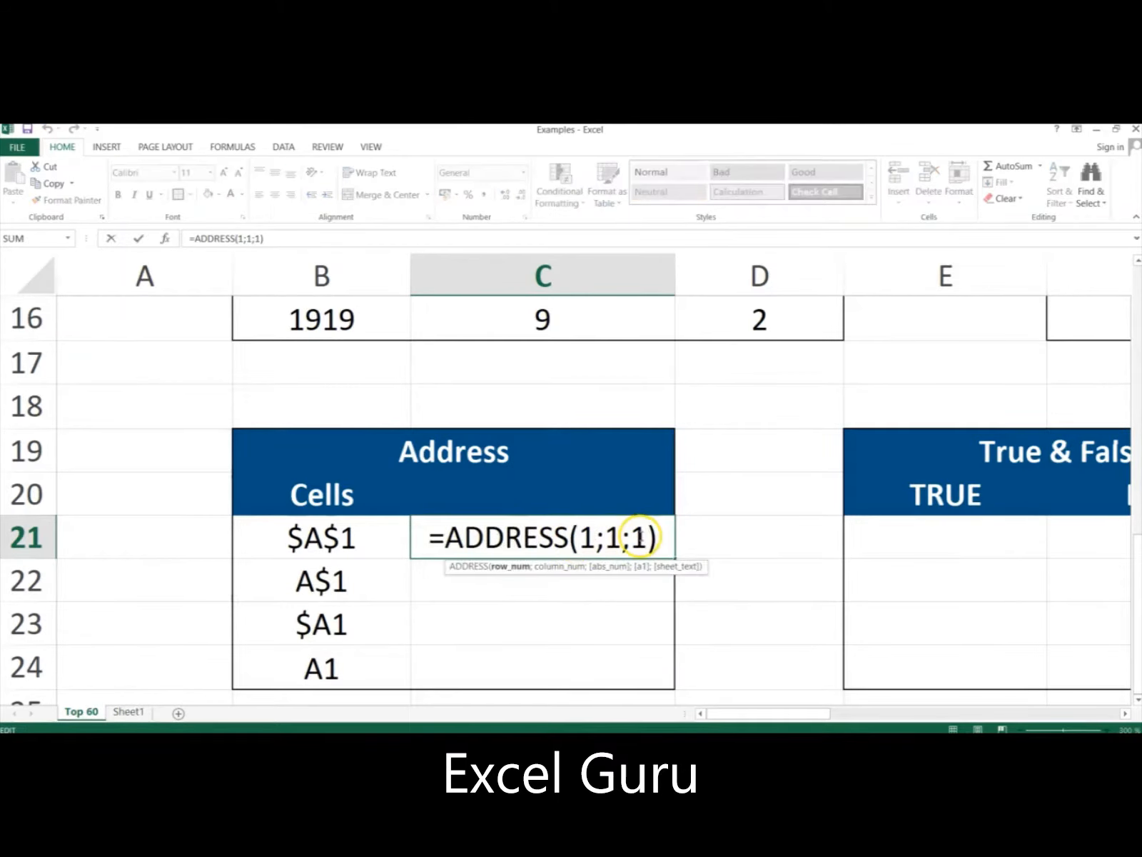
pyautogui.click(644, 537)
pyautogui.press('BackSpace')
pyautogui.write('2')
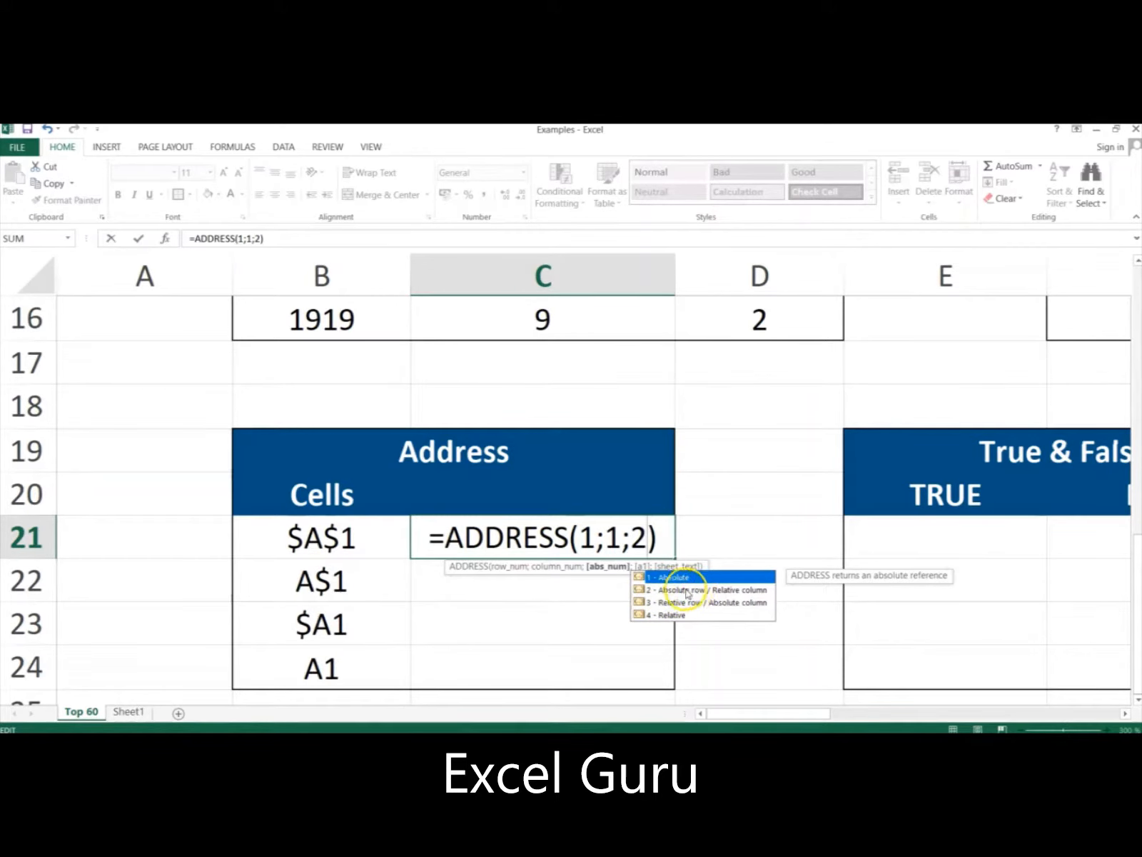
pyautogui.press('Return')
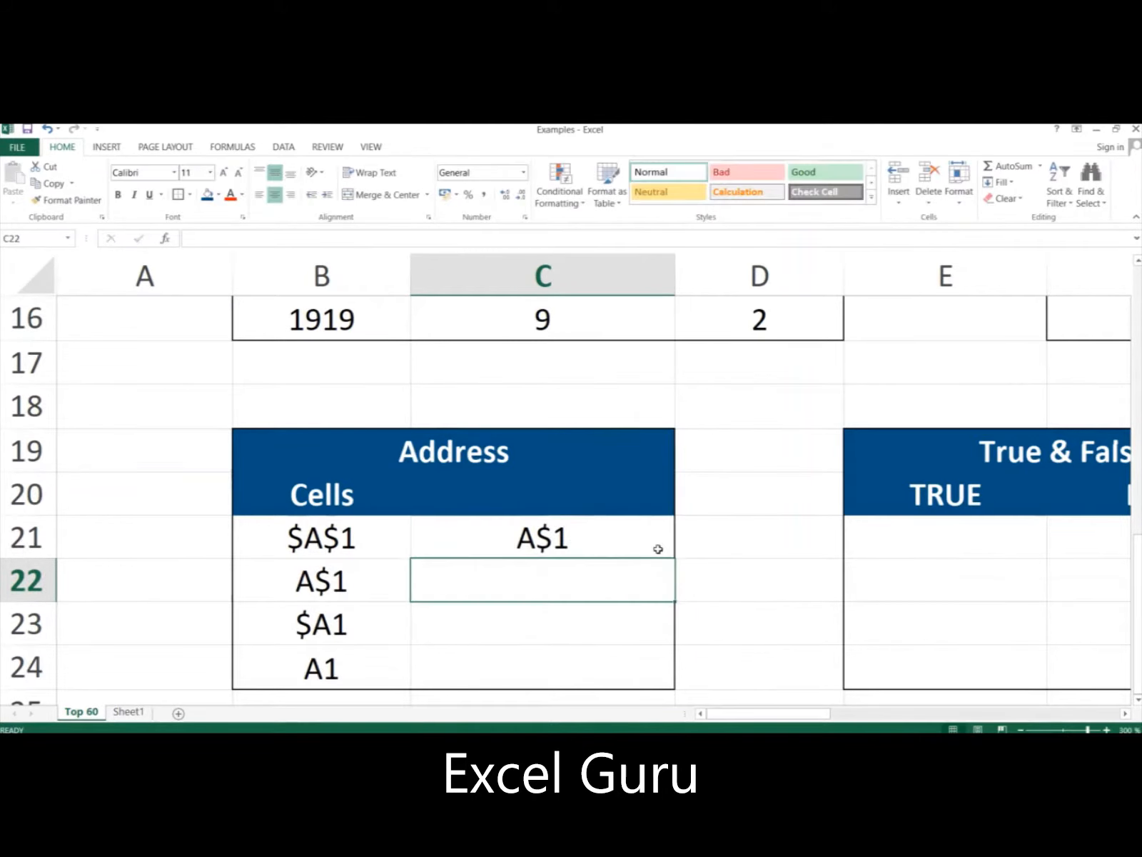
# Change the abs_num argument of the ADDRESS formula in C21 to 3 for a relative row and absolute column
pyautogui.click(537, 532)
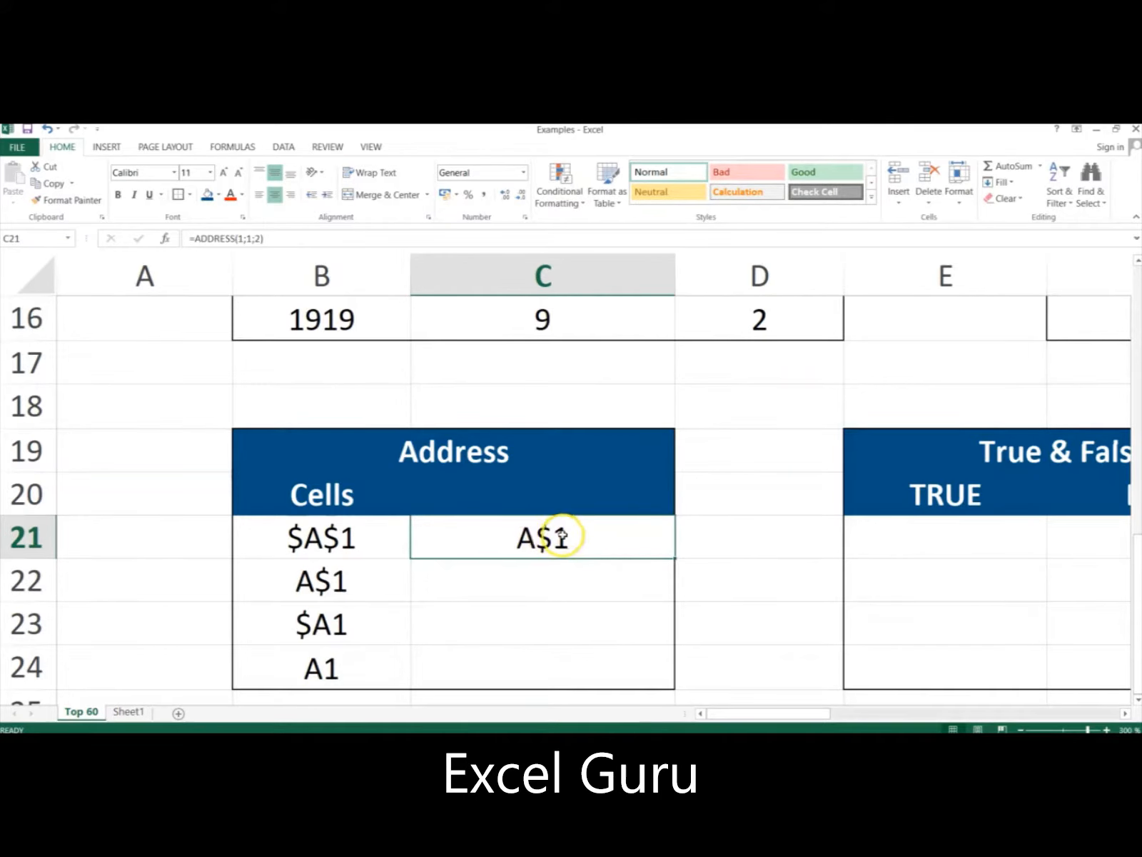
pyautogui.doubleClick(558, 536)
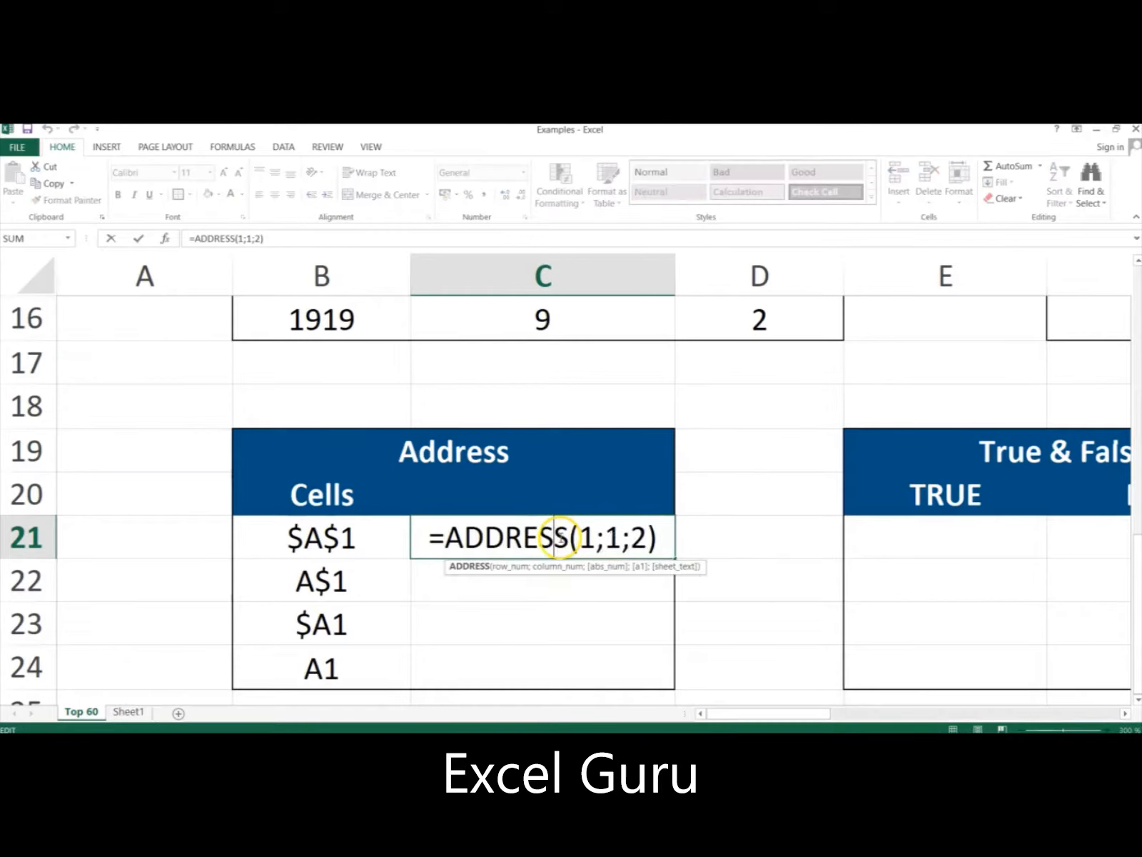
pyautogui.click(641, 540)
pyautogui.press('BackSpace')
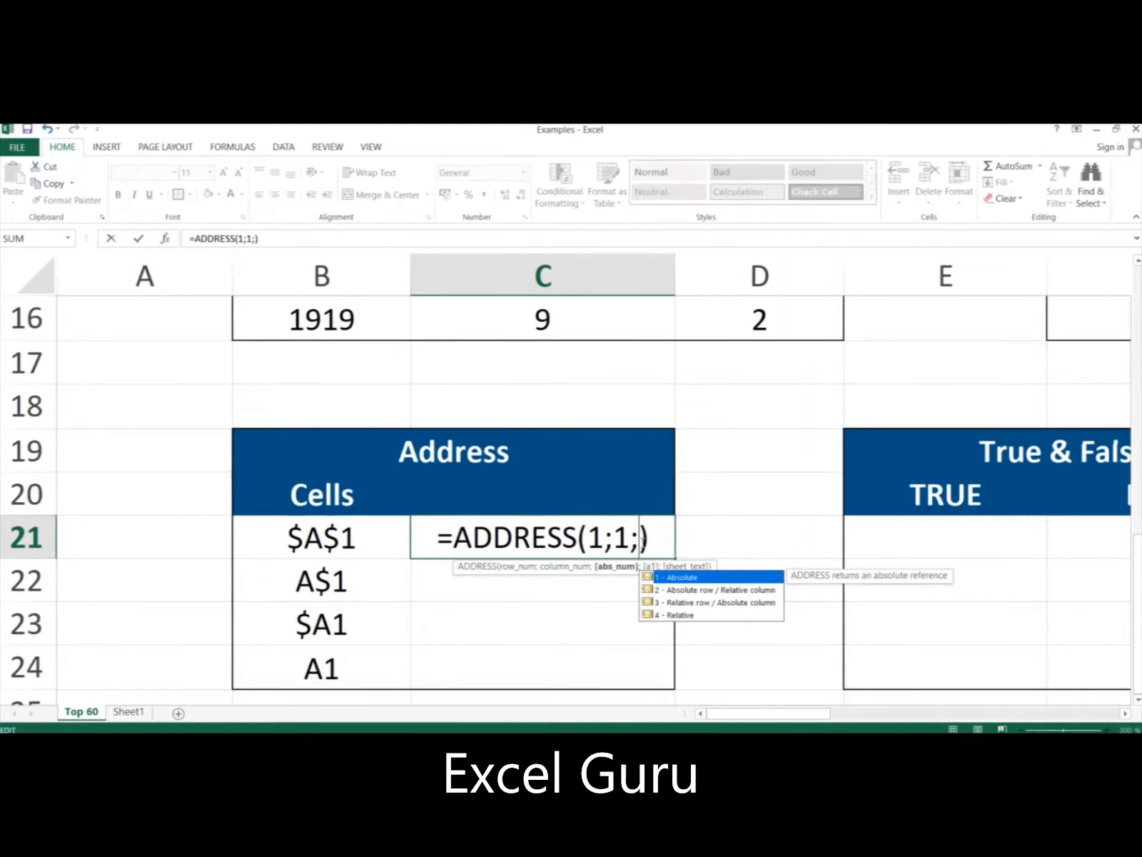
pyautogui.write('3')
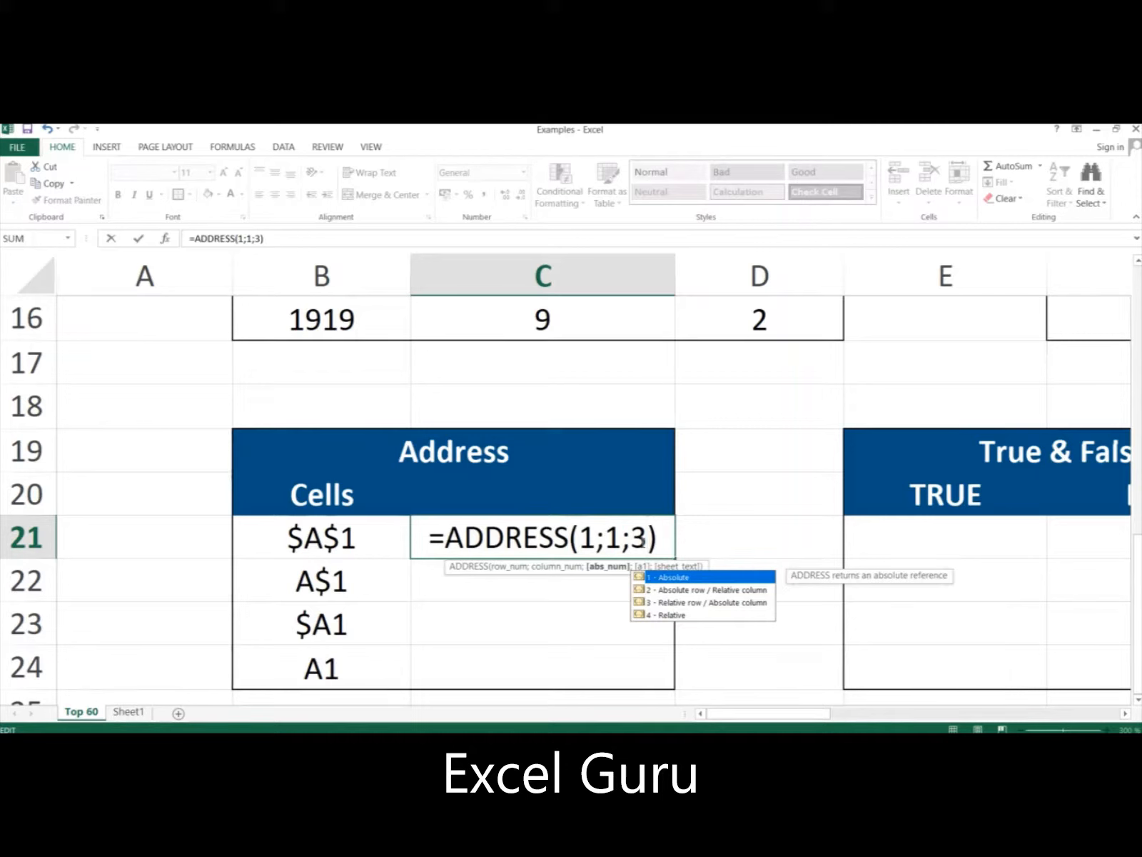
pyautogui.press('Return')
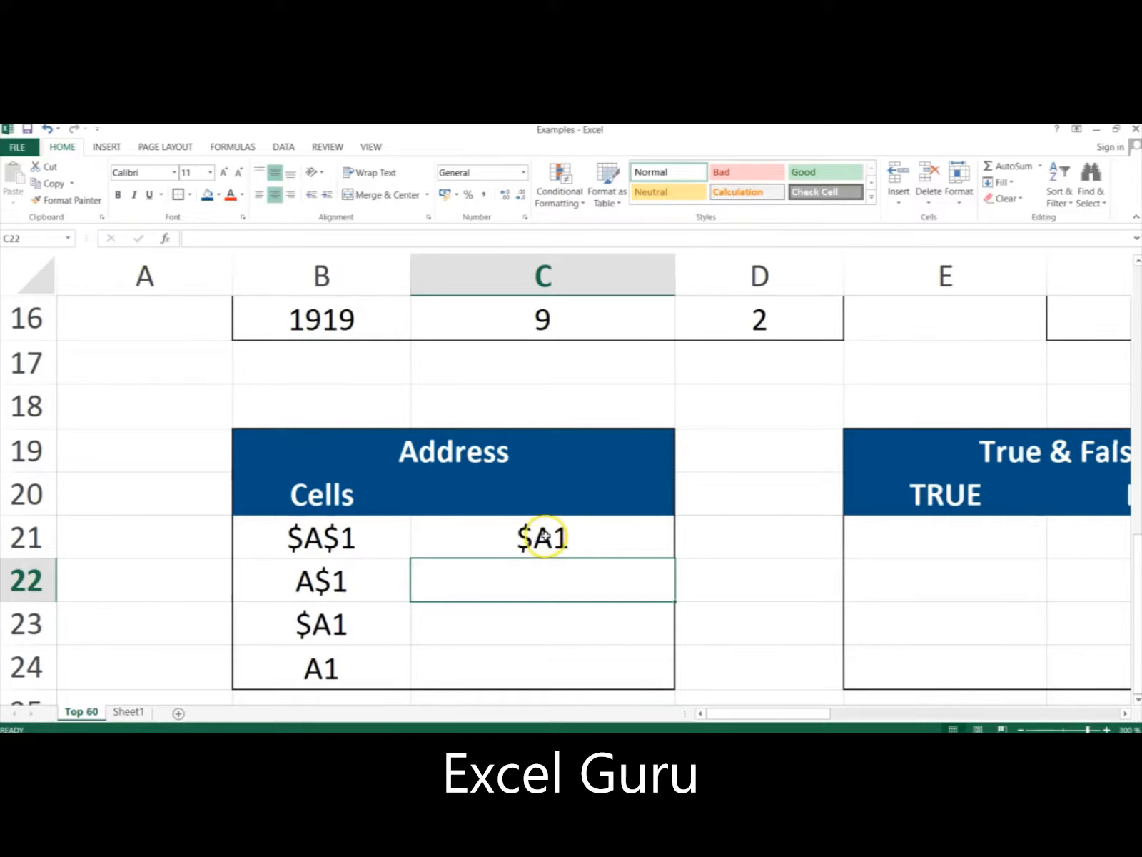
# Set the abs_num argument of the ADDRESS formula in C21 to 4 for a fully relative reference
pyautogui.doubleClick(548, 536)
pyautogui.click(652, 535)
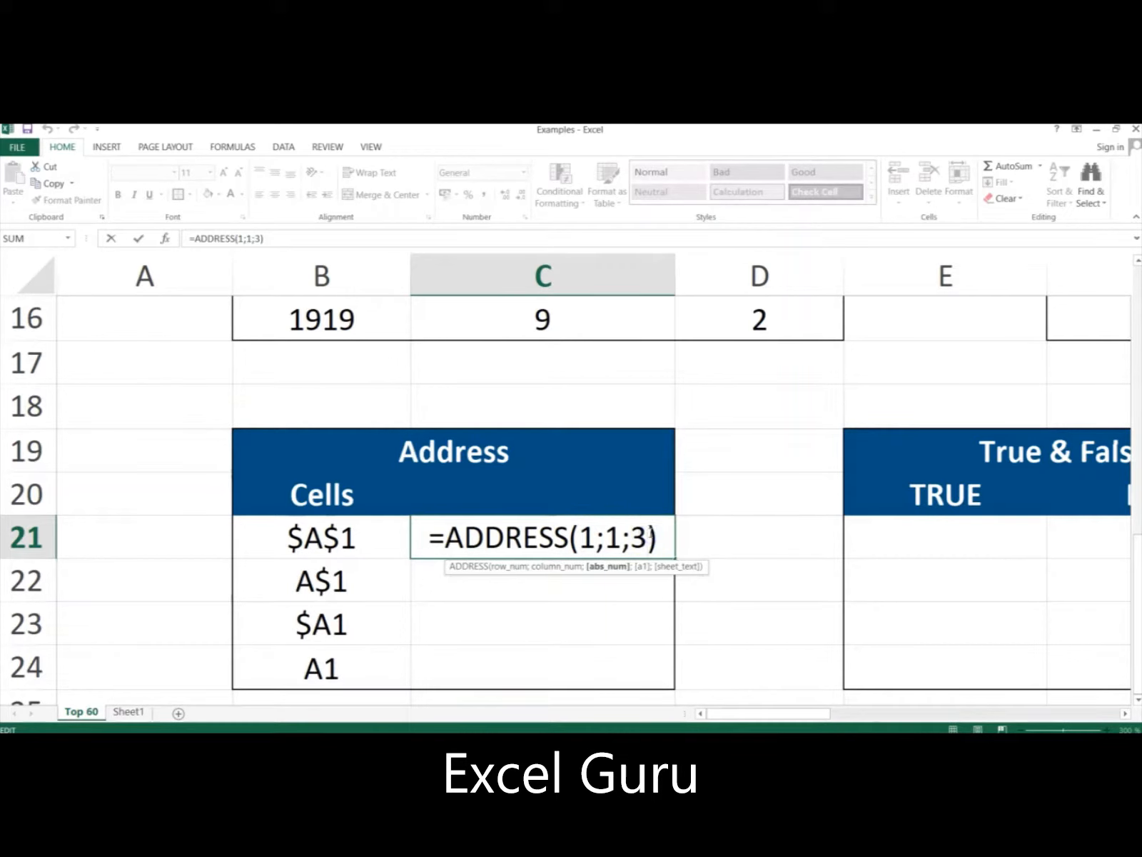
pyautogui.press('BackSpace')
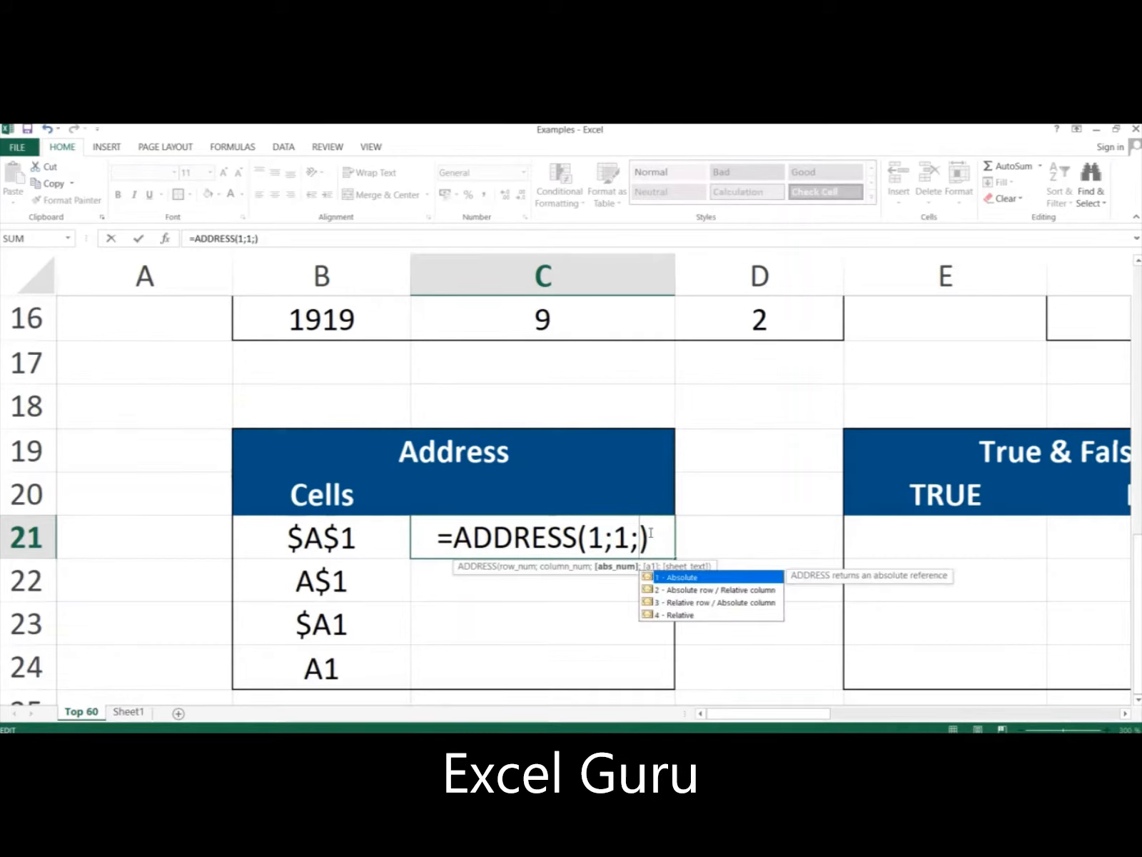
pyautogui.write('4')
pyautogui.press('Return')
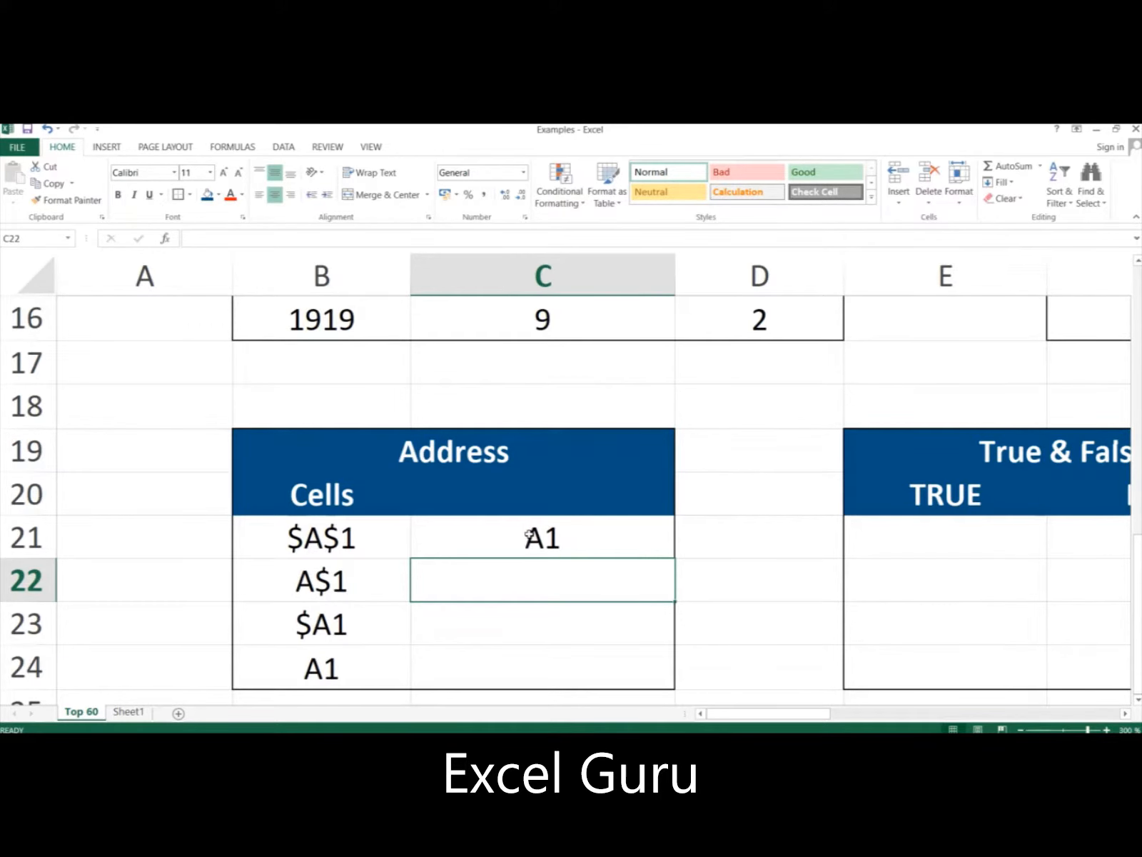
# Switch to the PowerPoint slide show and advance to the True & False slide
pyautogui.hotkey('alt', 'Tab')
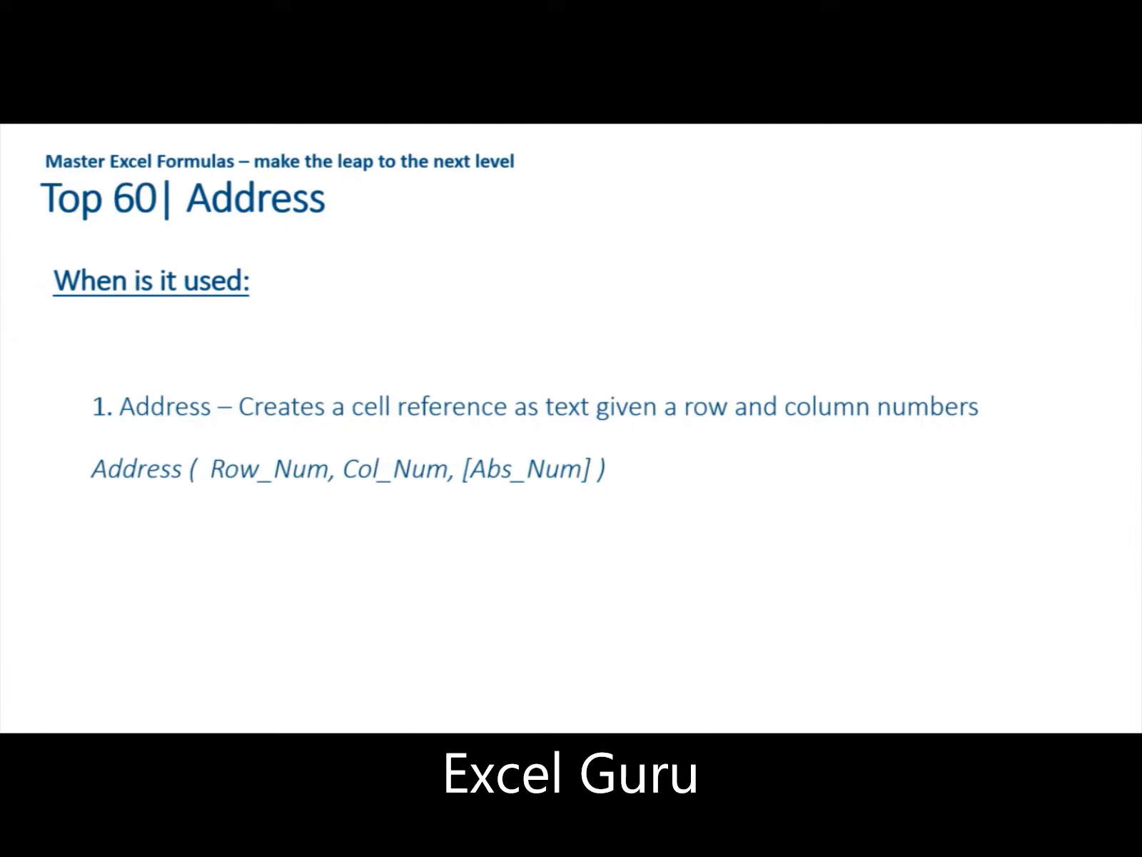
pyautogui.press('Right')
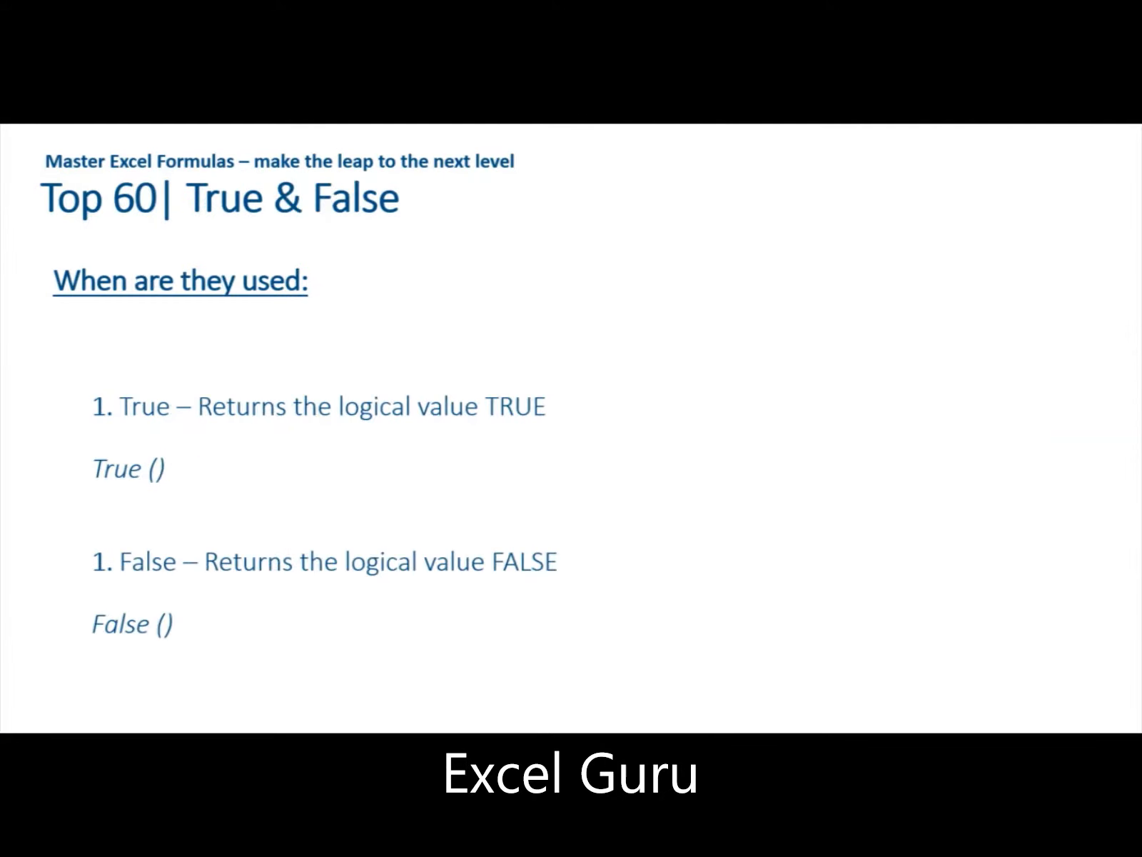